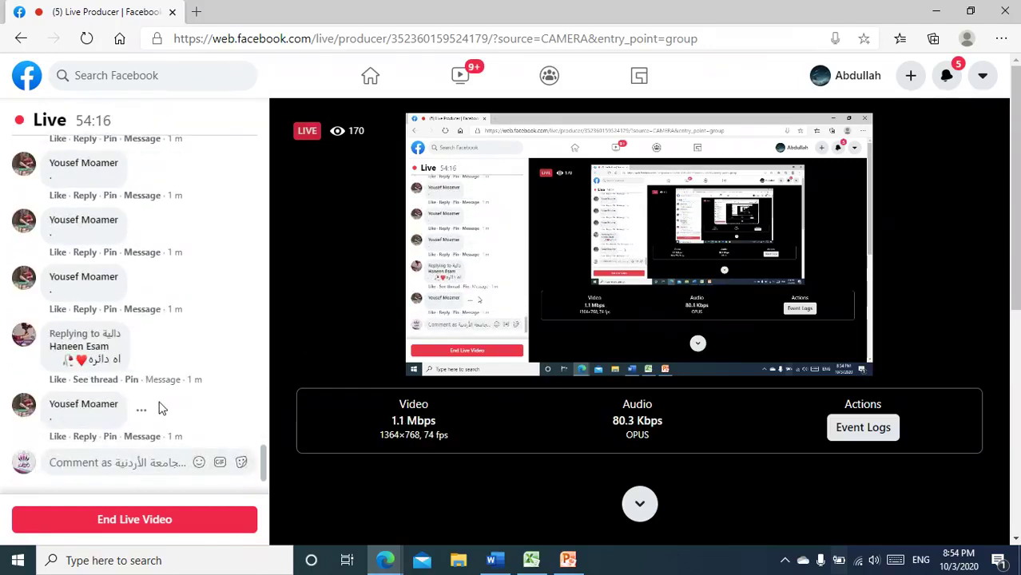
Step: Switch to the Sanfoor practice workbook in Microsoft Excel
mouse_move(373, 562)
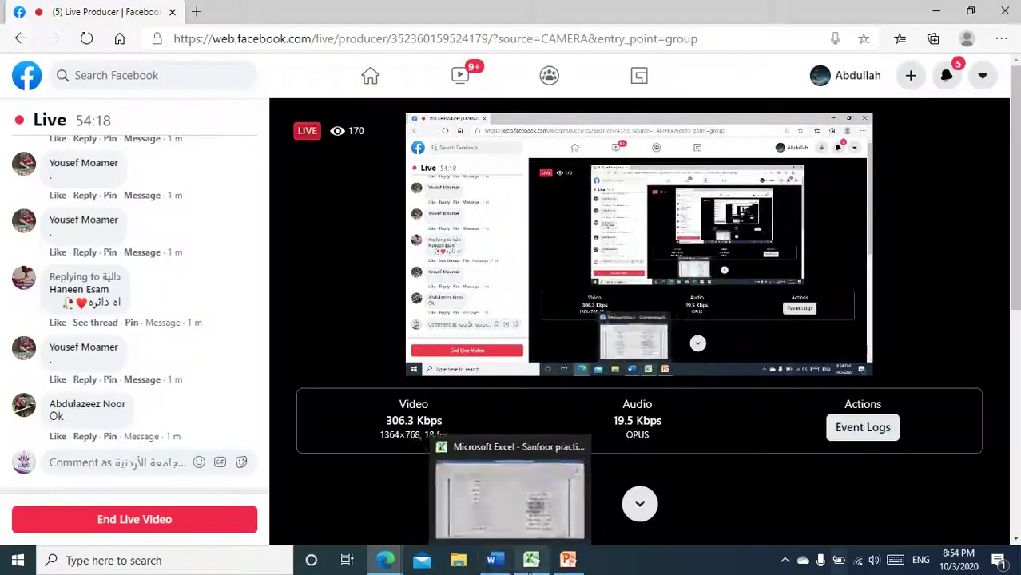
click(531, 560)
click(234, 310)
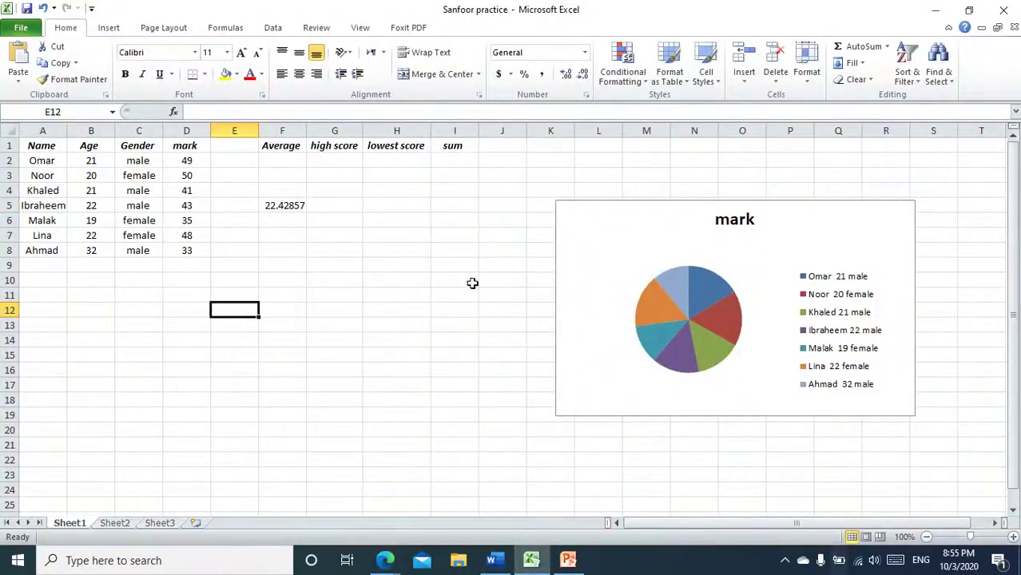
click(452, 149)
click(282, 338)
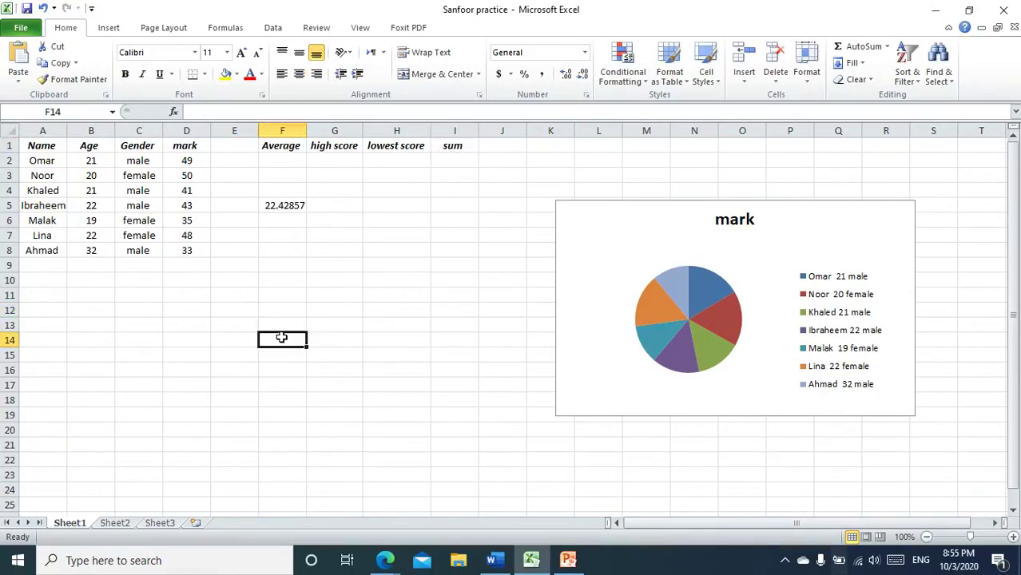
click(125, 278)
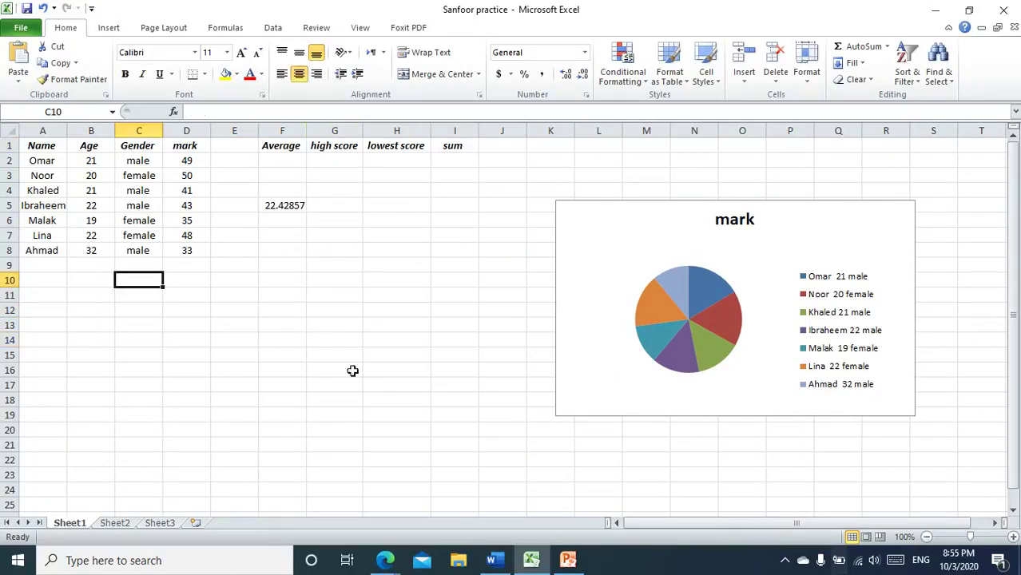
click(356, 292)
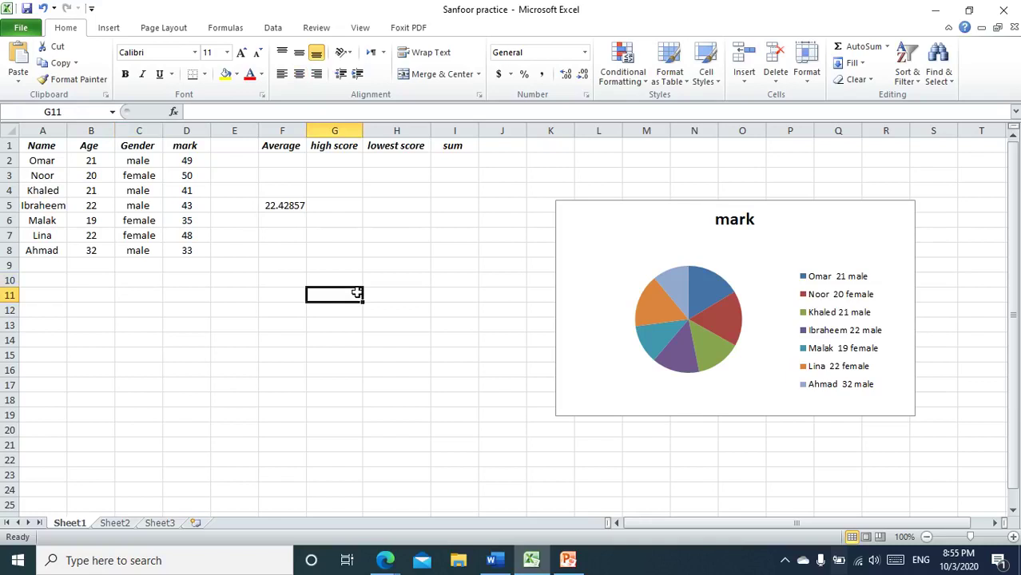
Step: Inspect the cell addresses and contents of A1, A2 and A5 in the Name column
click(48, 145)
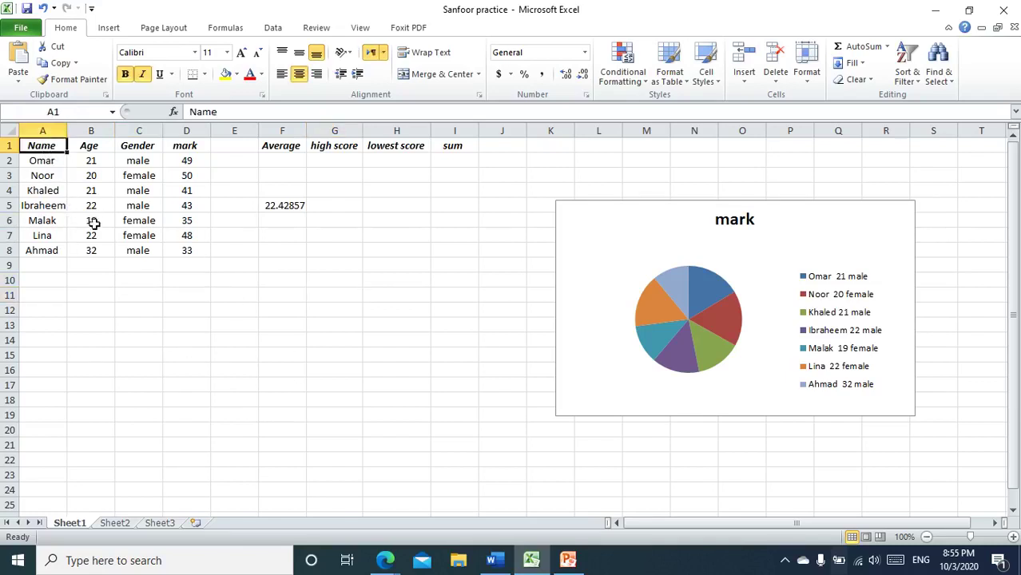
click(138, 235)
click(50, 165)
click(72, 109)
click(57, 162)
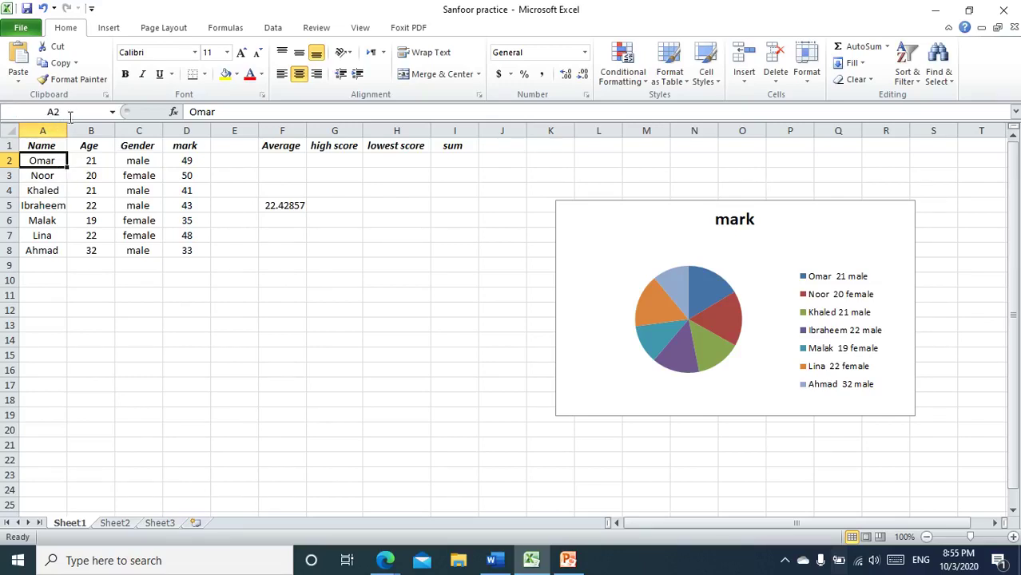
click(57, 207)
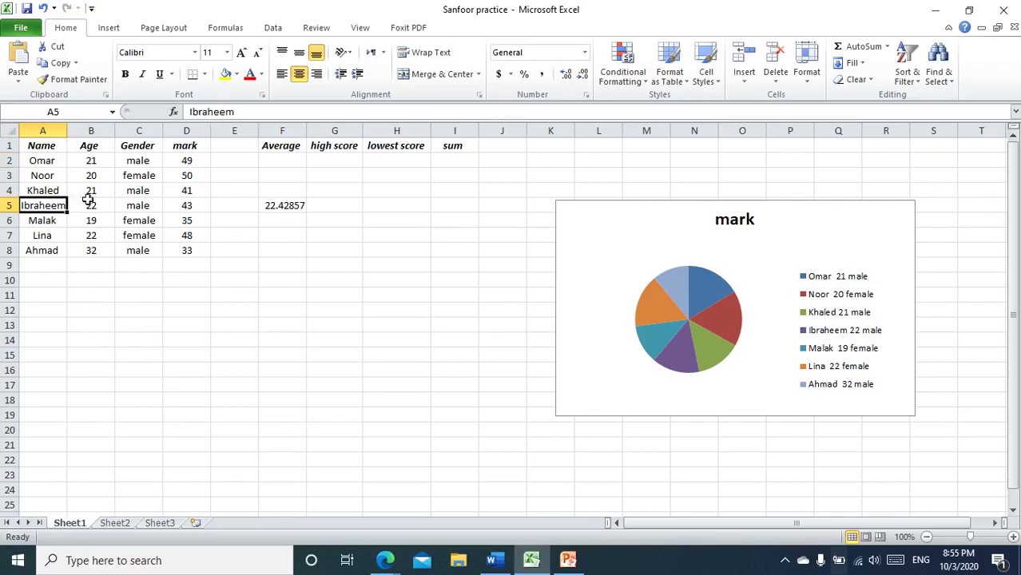
drag(258, 111, 189, 113)
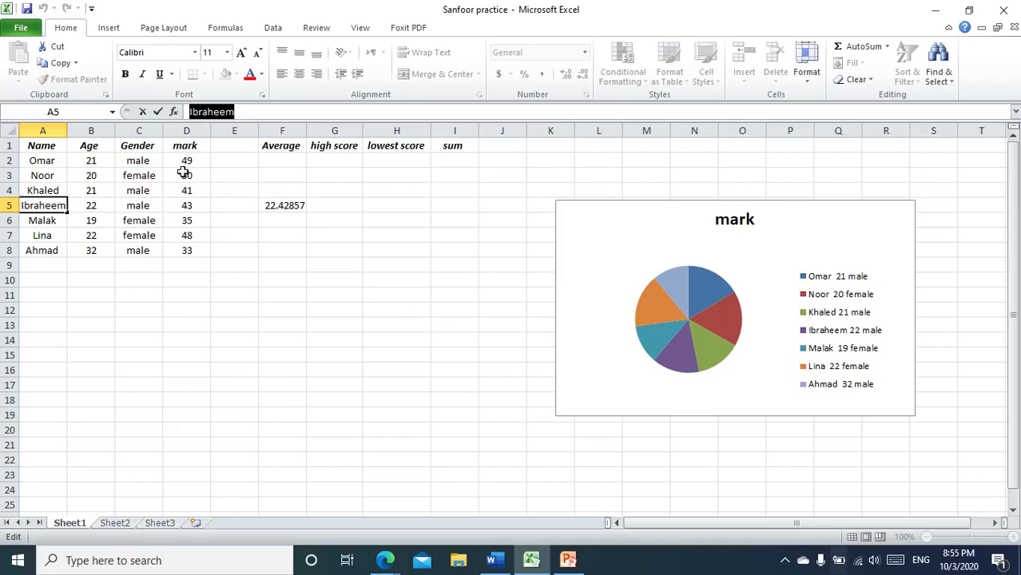
click(290, 112)
click(103, 365)
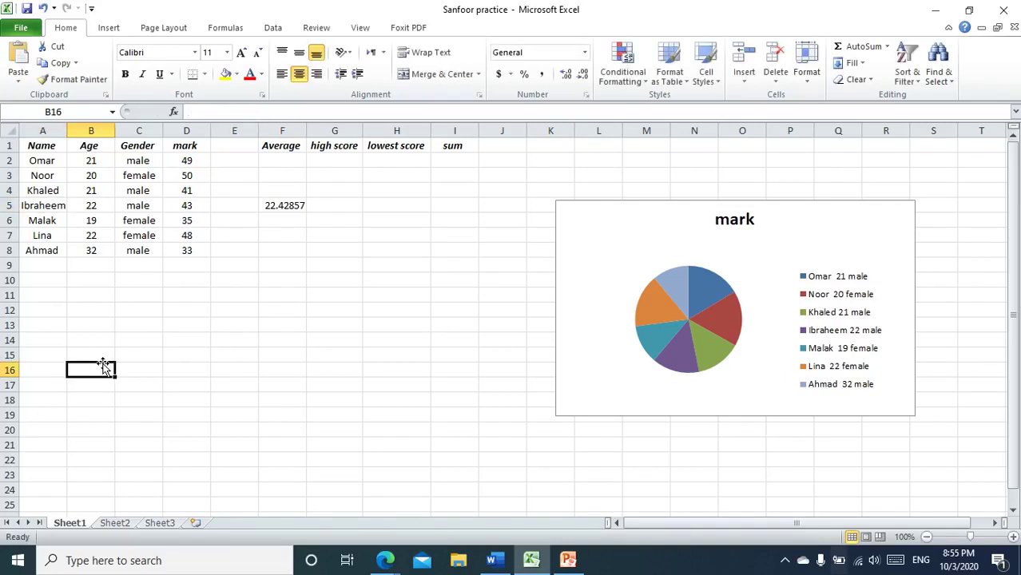
Step: Review the Name, Age, Gender, mark and Average header cells in row 1 and their text formatting
click(50, 147)
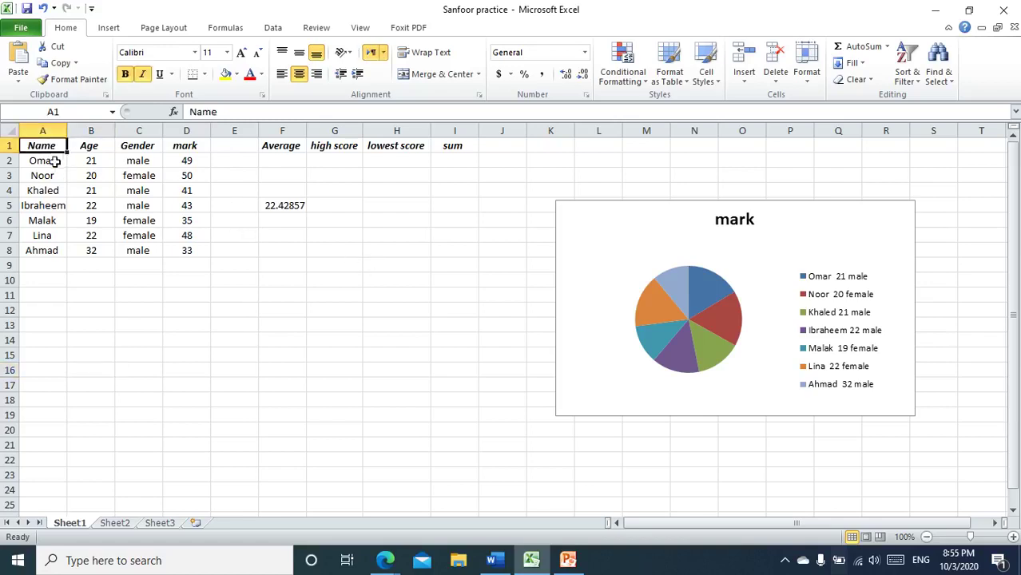
click(88, 148)
click(150, 149)
click(184, 151)
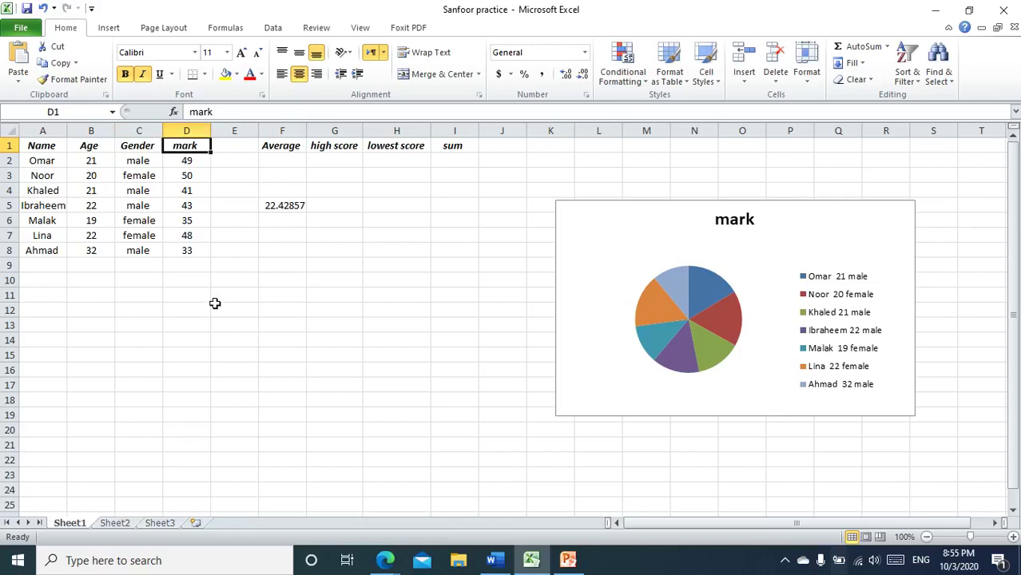
click(46, 147)
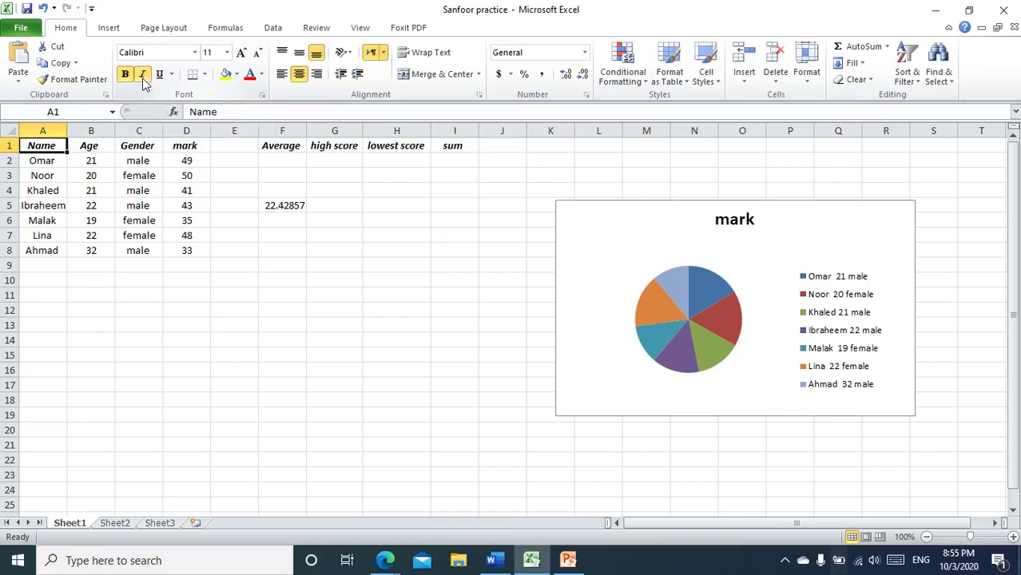
click(244, 162)
click(284, 150)
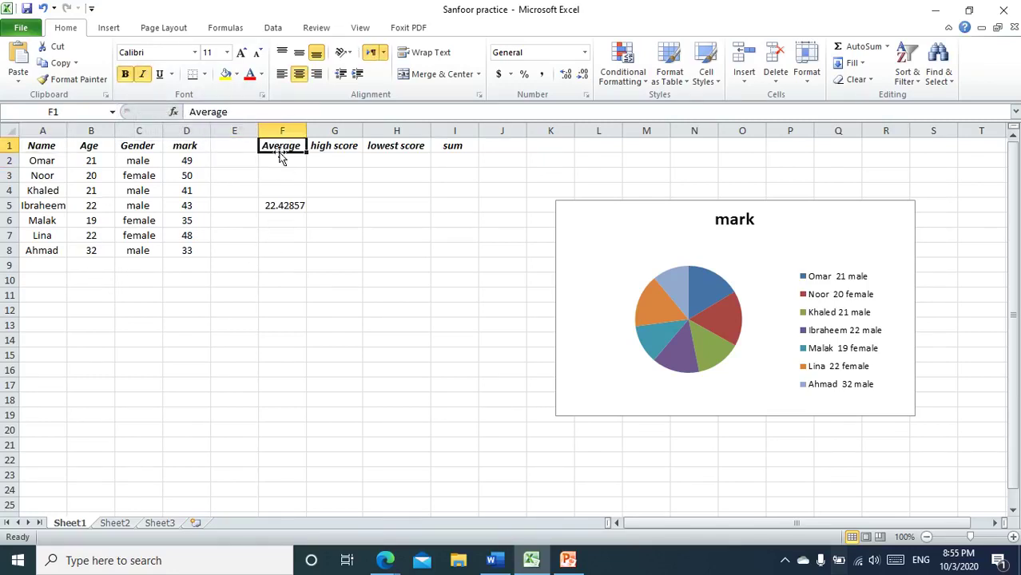
Step: Clear the existing AVERAGE formula for the ages from cell F5
click(287, 208)
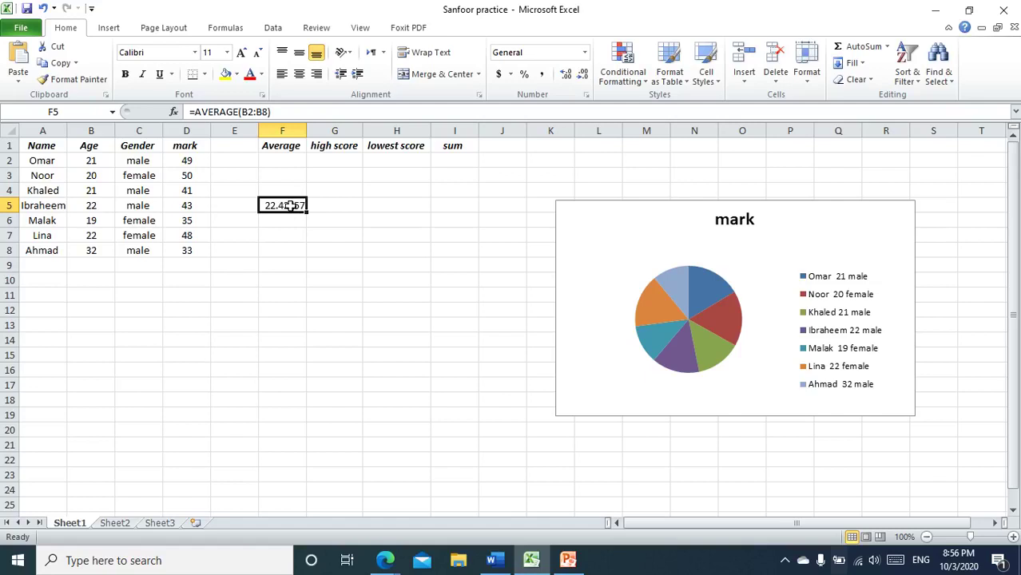
drag(316, 111, 196, 110)
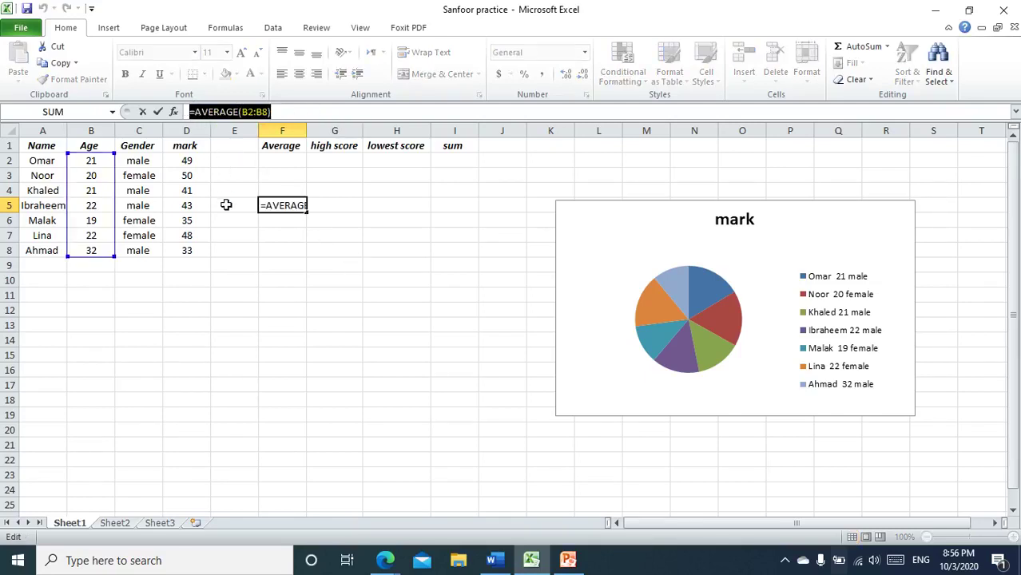
click(292, 164)
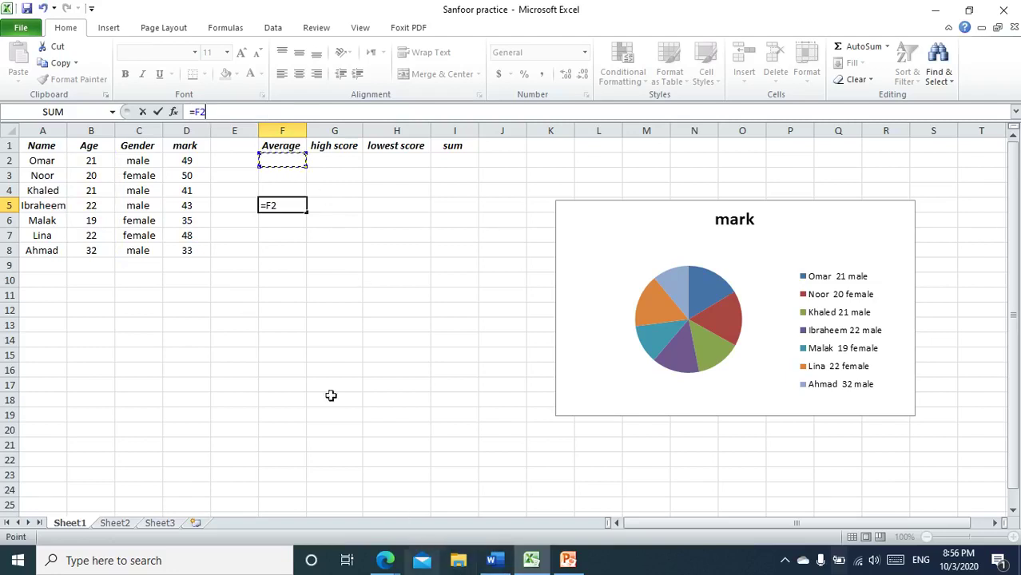
click(375, 262)
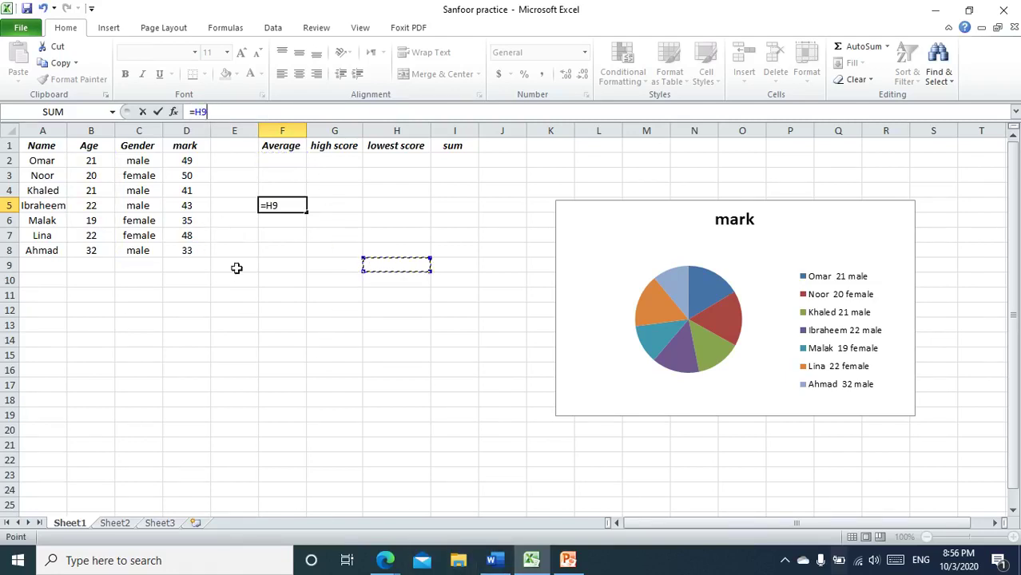
key(BackSpace)
key(BackSpace)
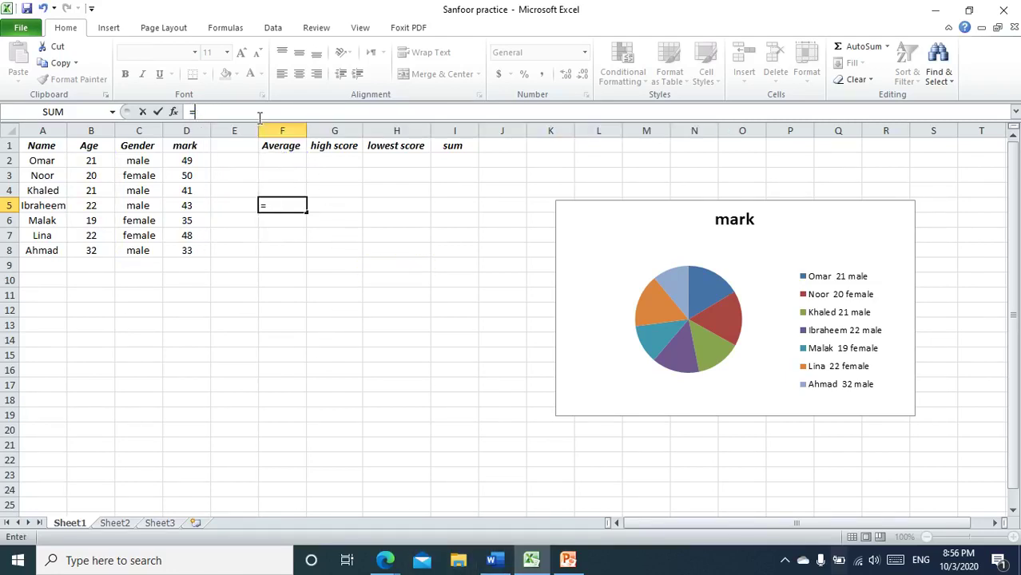
text(F2)
key(BackSpace)
key(BackSpace)
text(F2)
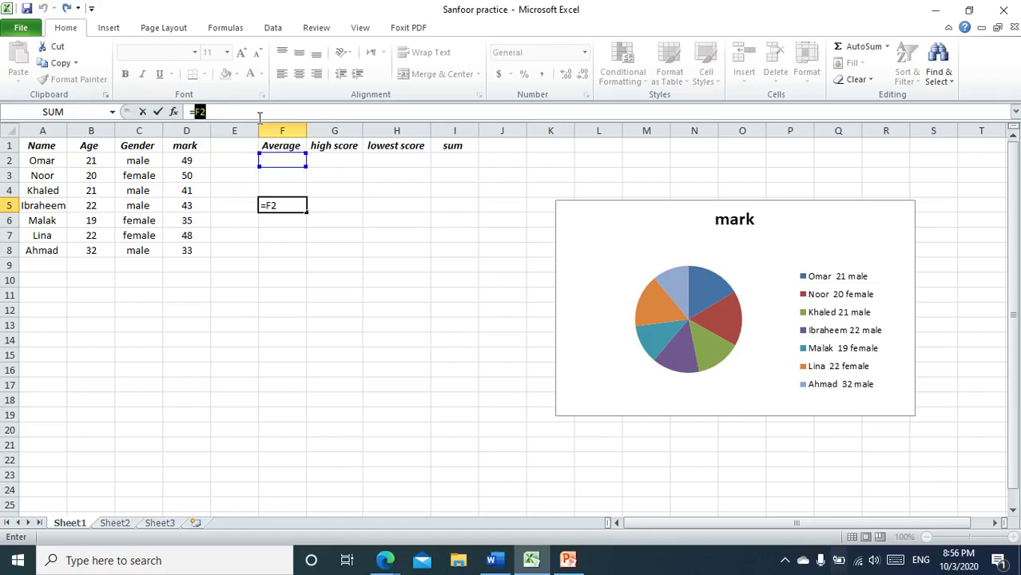
double_click(286, 204)
key(BackSpace)
key(BackSpace)
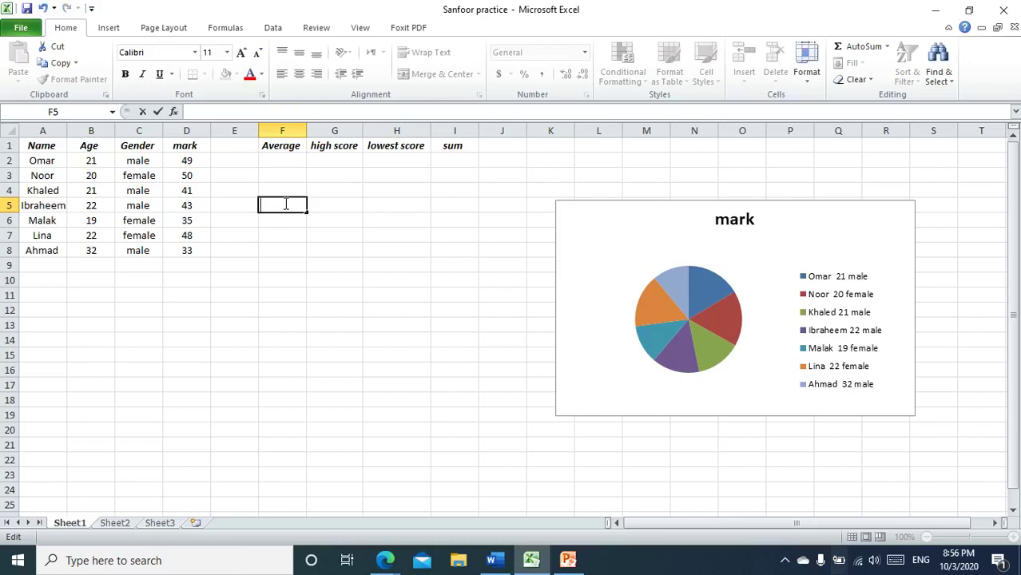
click(332, 208)
Step: Review the row 2 cells beneath the Average, high score, lowest score and sum headings
click(281, 162)
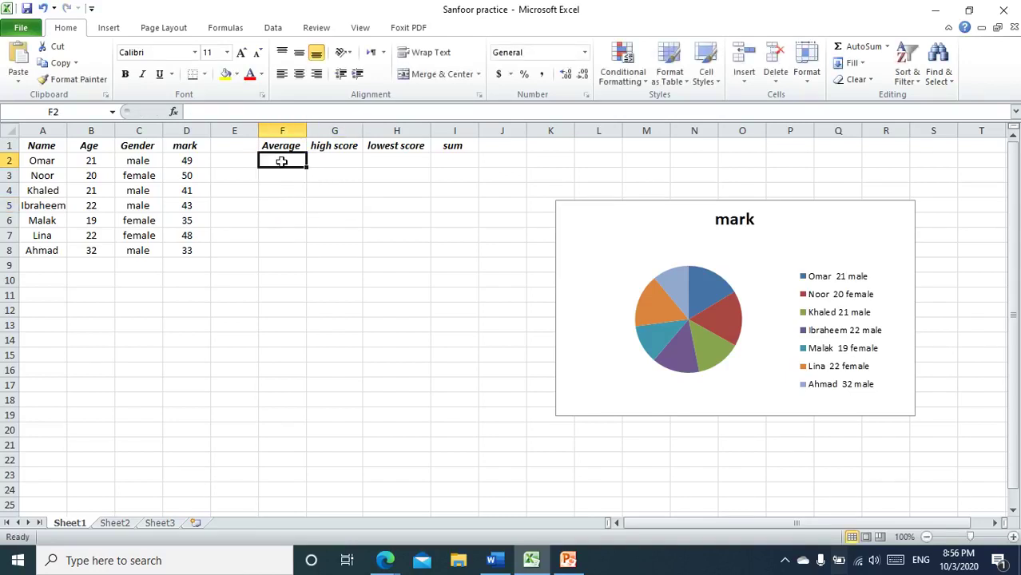
click(331, 161)
click(391, 163)
click(470, 168)
click(288, 162)
click(389, 160)
click(494, 162)
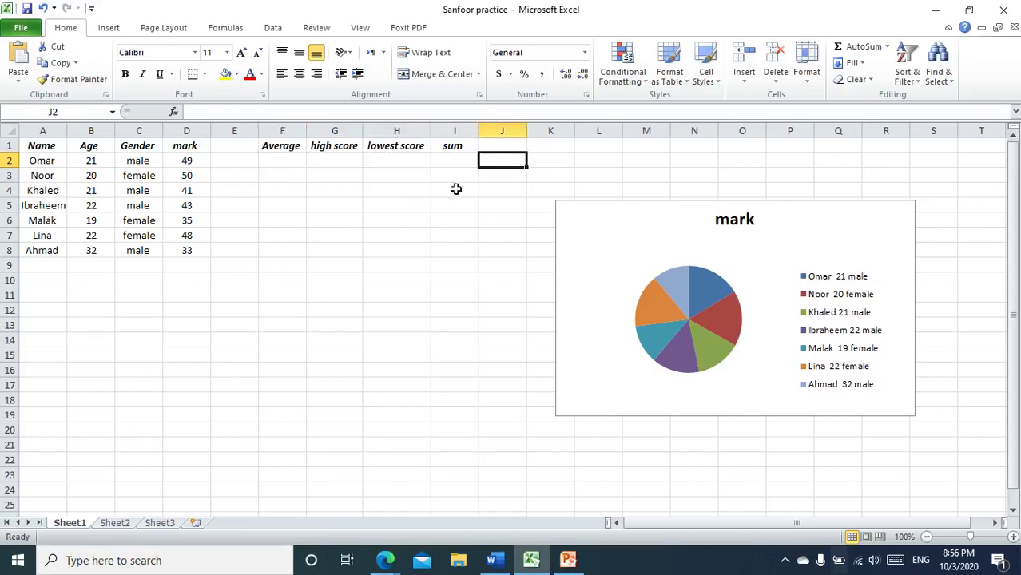
Step: Examine the numeric data by selecting the ages in B2:B8 and the marks in D2:D8
click(290, 164)
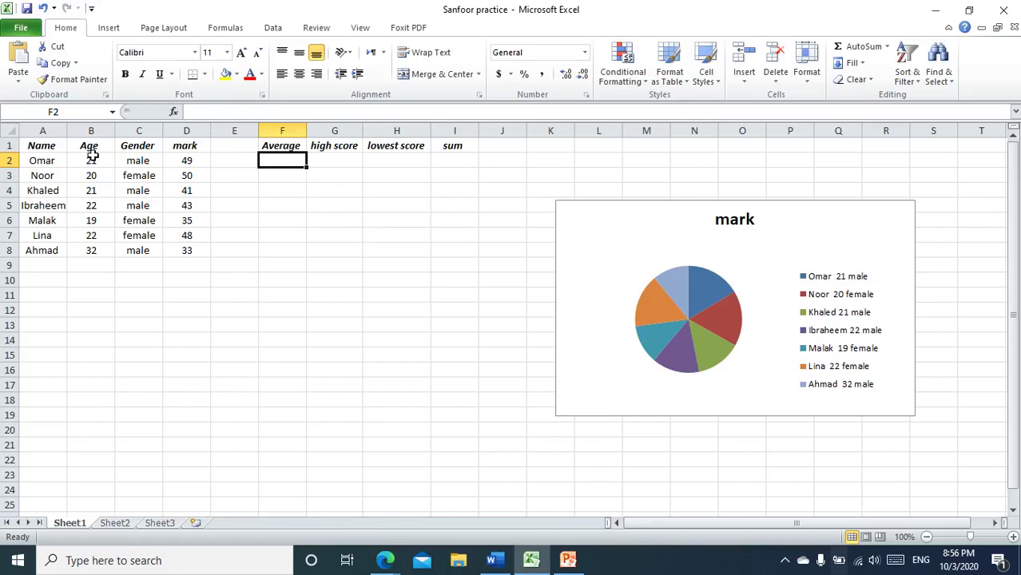
drag(92, 160, 90, 248)
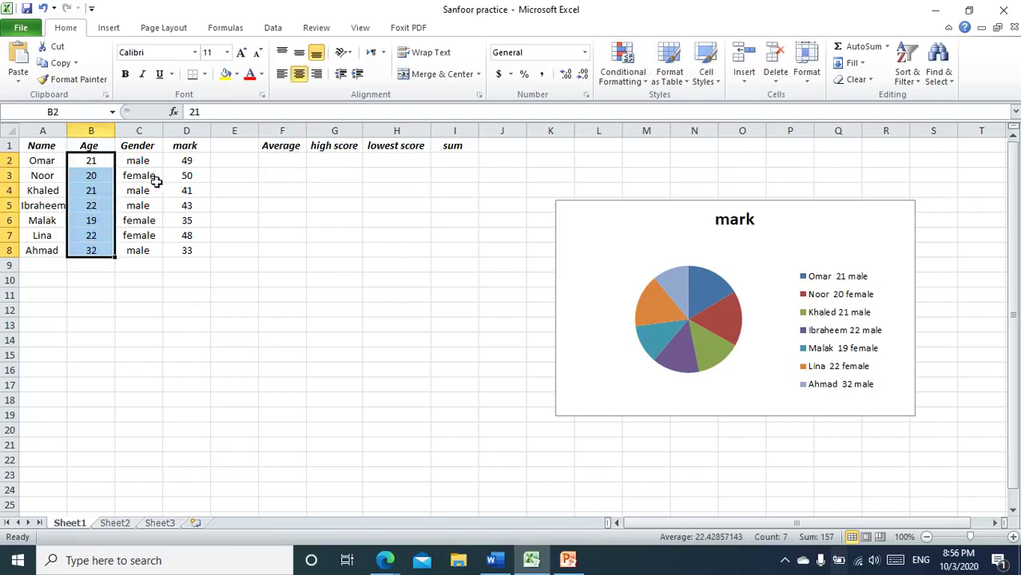
drag(191, 160, 188, 235)
click(185, 161)
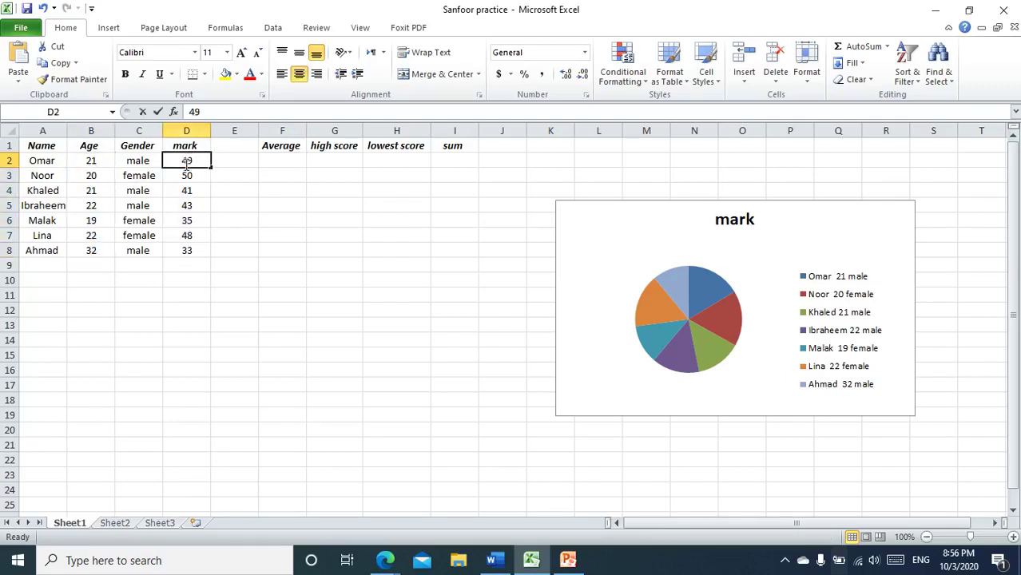
double_click(187, 161)
click(250, 163)
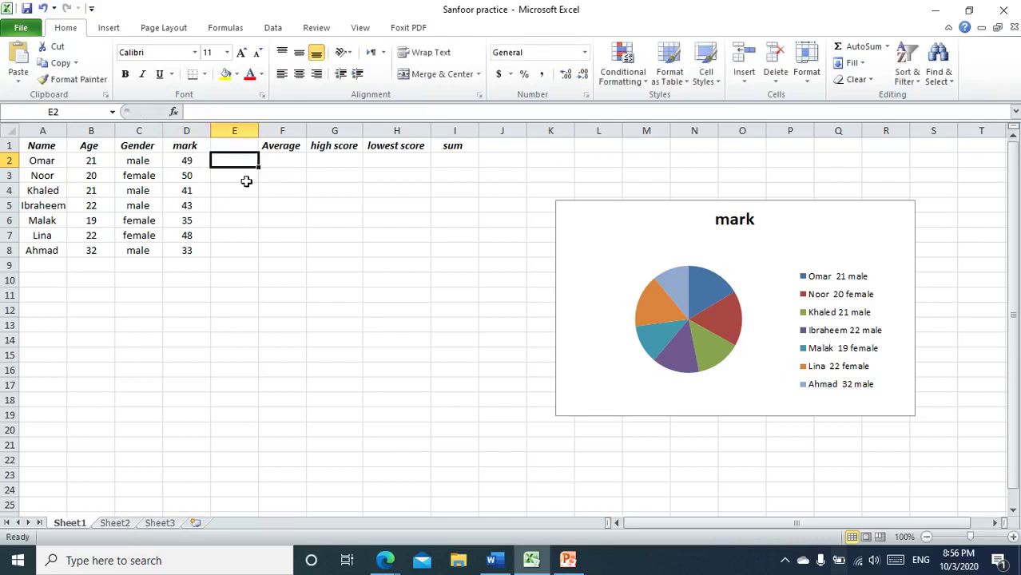
drag(195, 159, 198, 251)
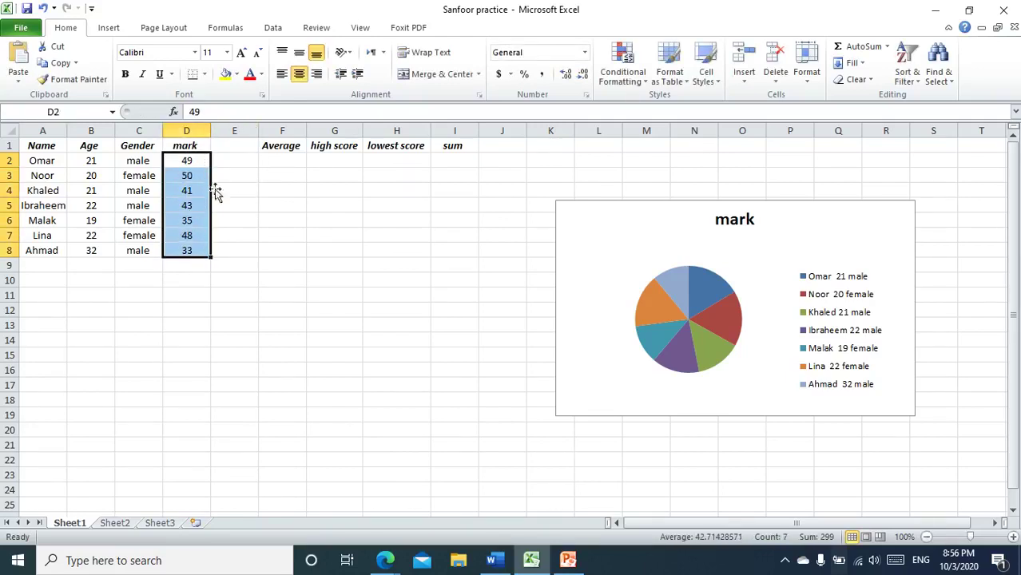
Step: Enter an AVERAGE formula for the marks in D2:D8 in cell F2, under the Average heading
click(291, 161)
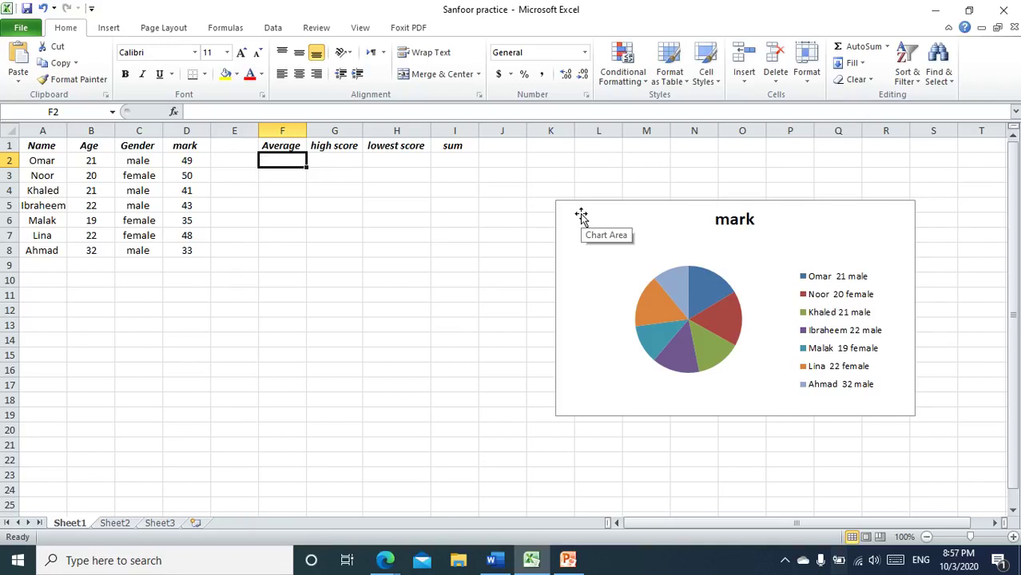
text(=)
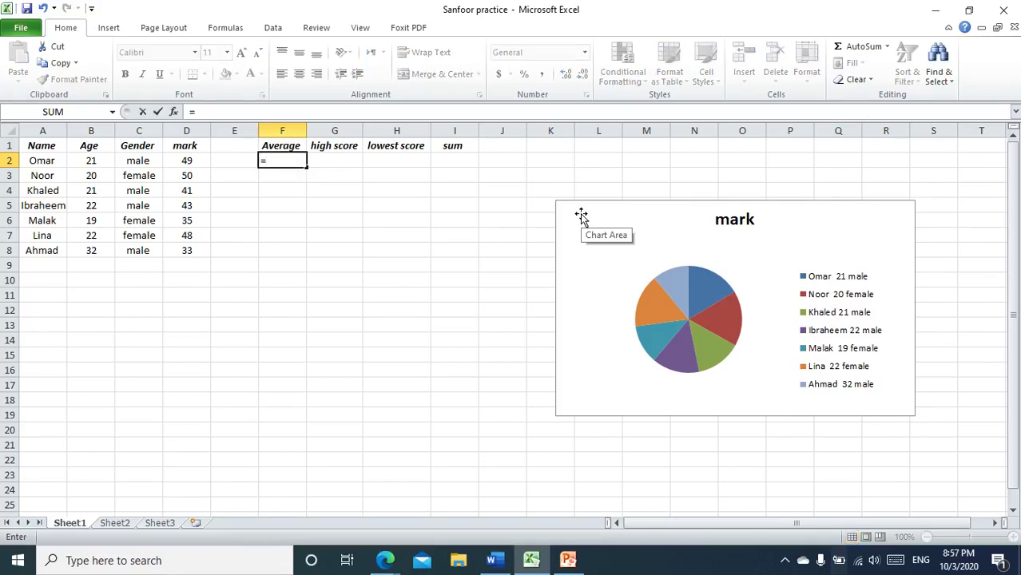
text(average)
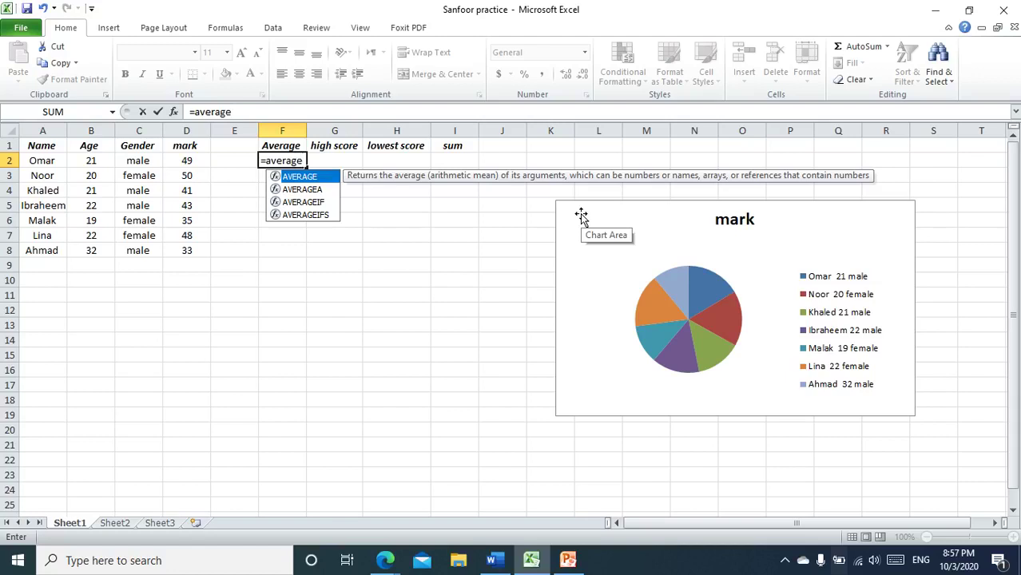
text(()
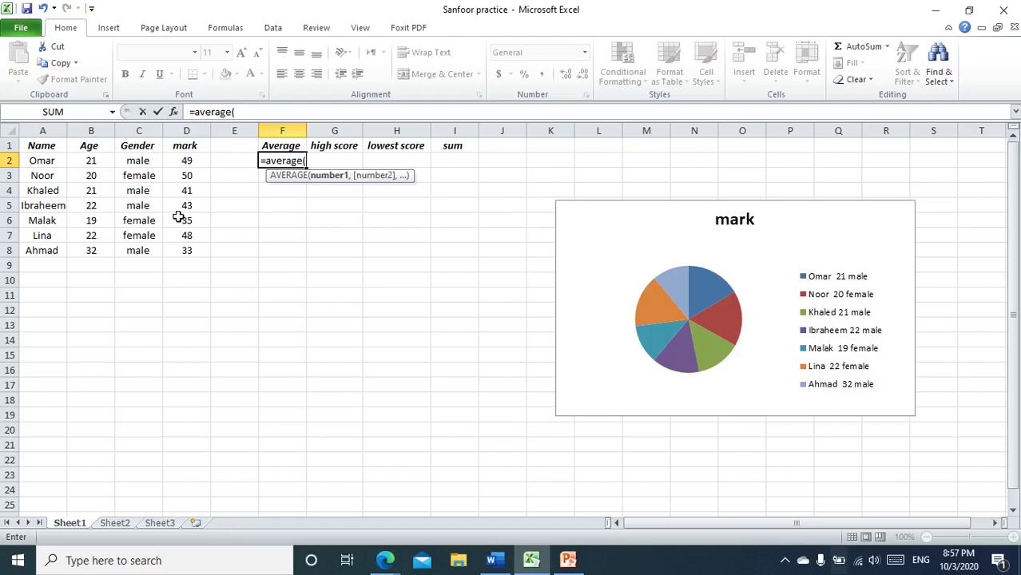
click(187, 161)
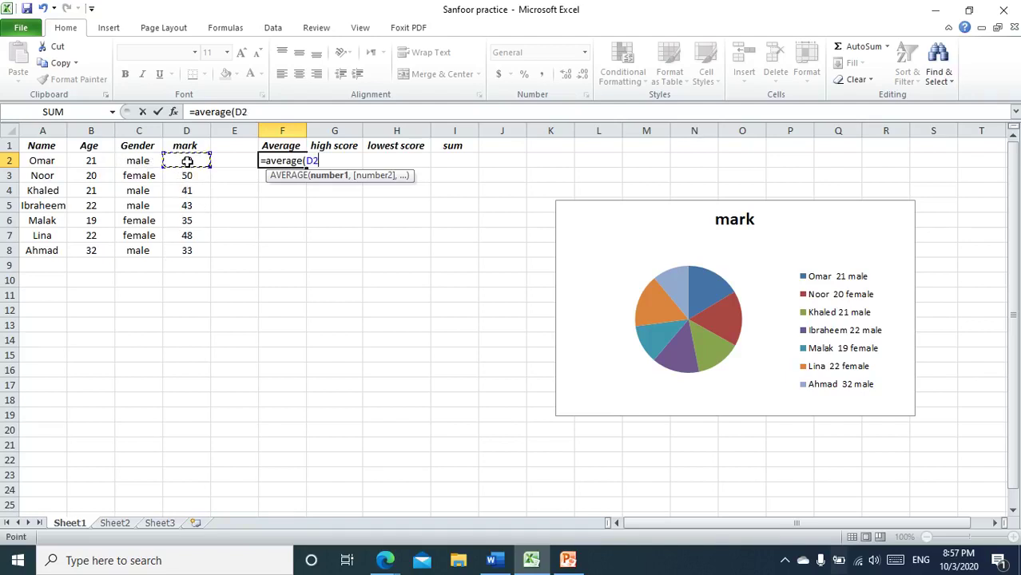
key(F8)
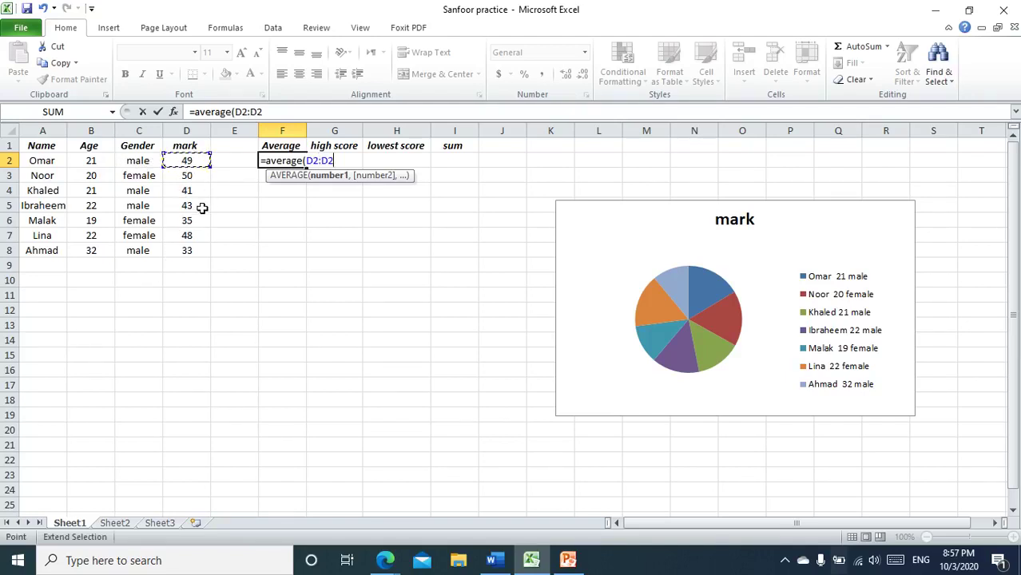
click(195, 253)
text())
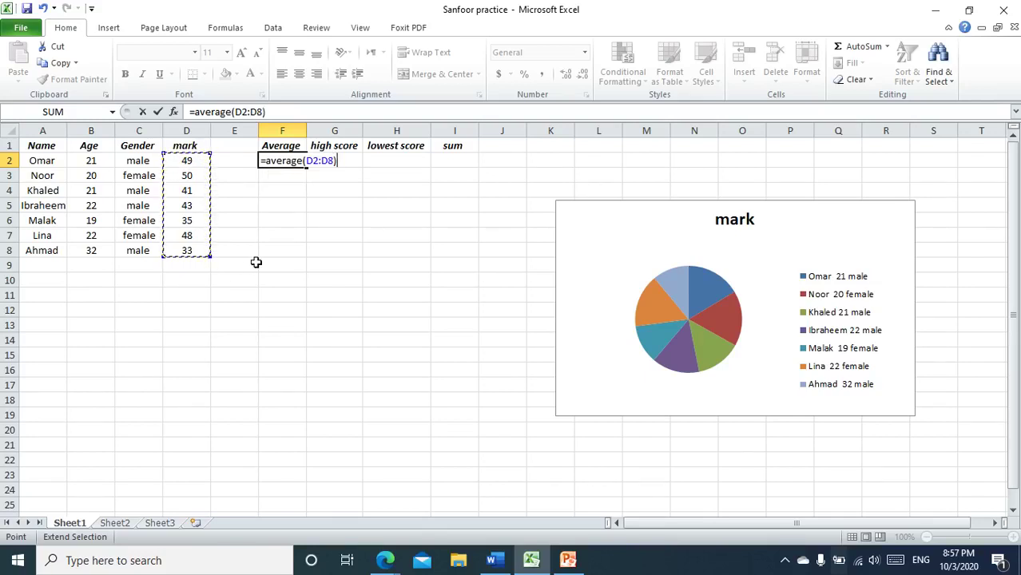
key(Return)
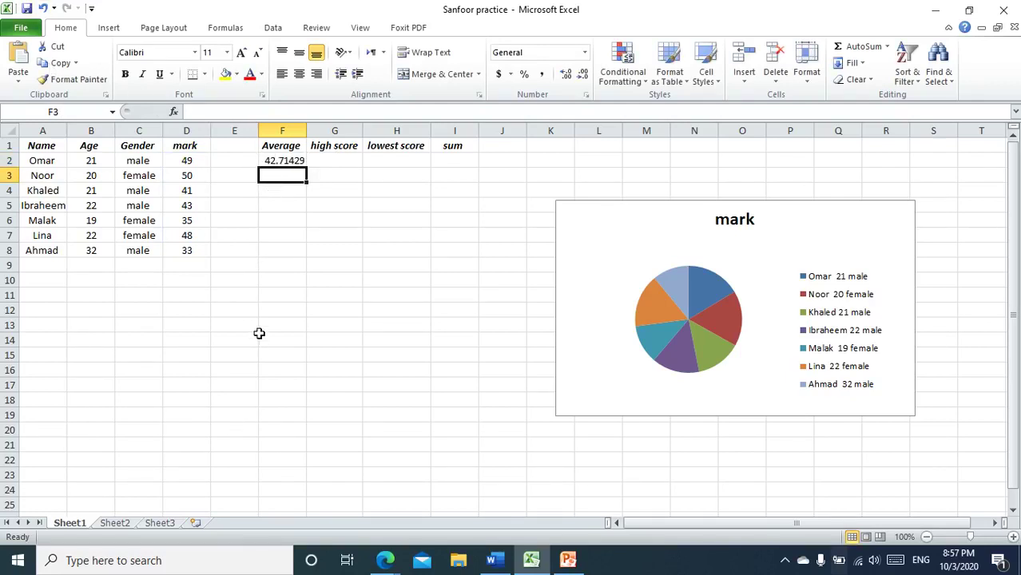
Step: Examine the D2 reference at the start of the range in F2's AVERAGE formula
click(287, 163)
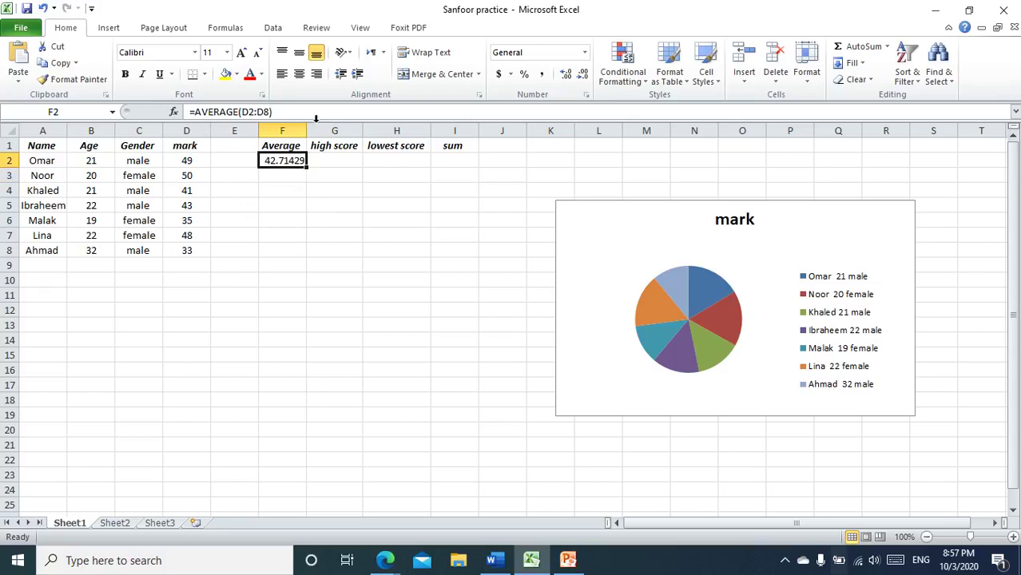
click(256, 112)
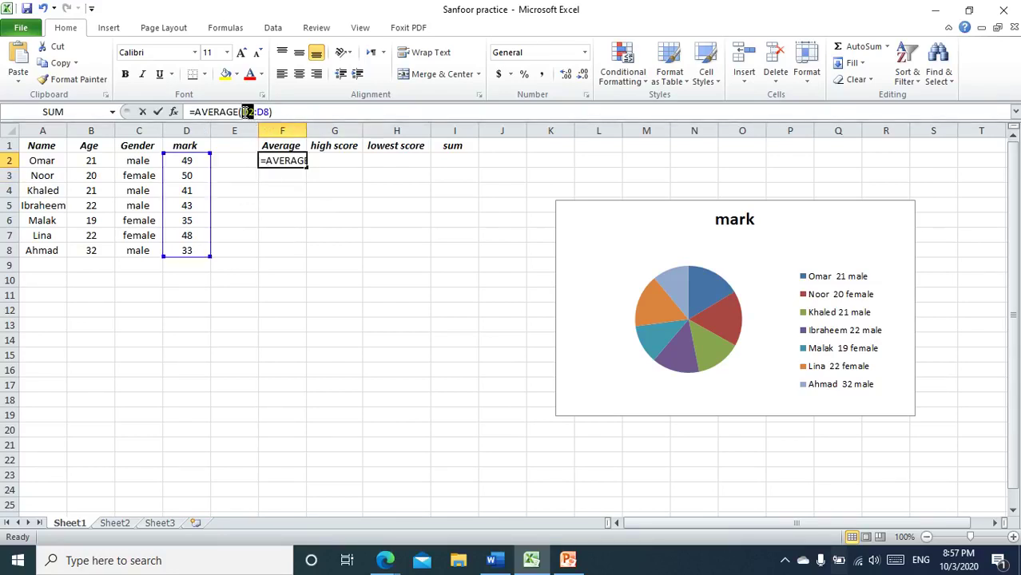
drag(242, 112, 254, 112)
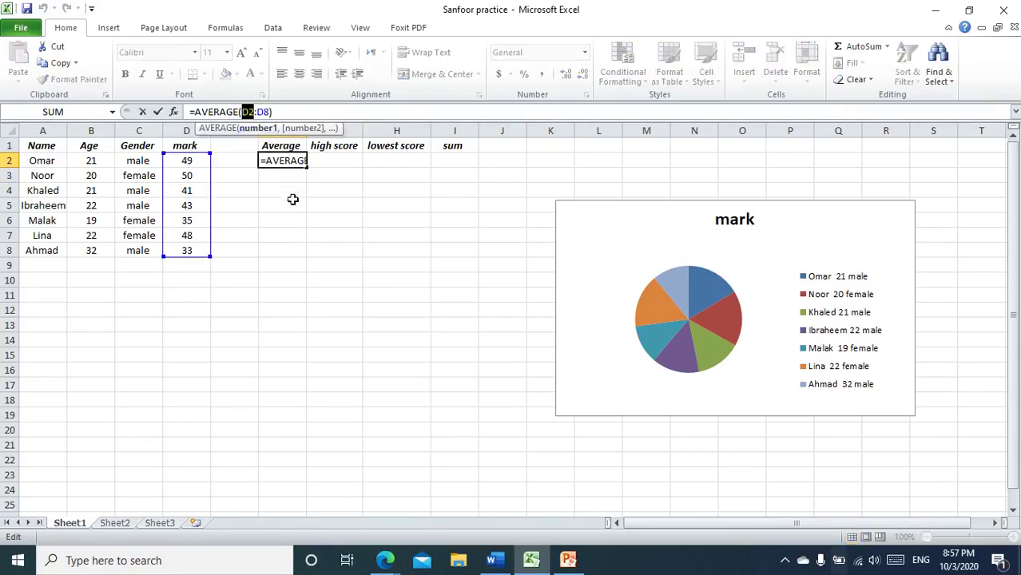
click(276, 176)
click(328, 211)
click(244, 299)
click(340, 343)
click(403, 417)
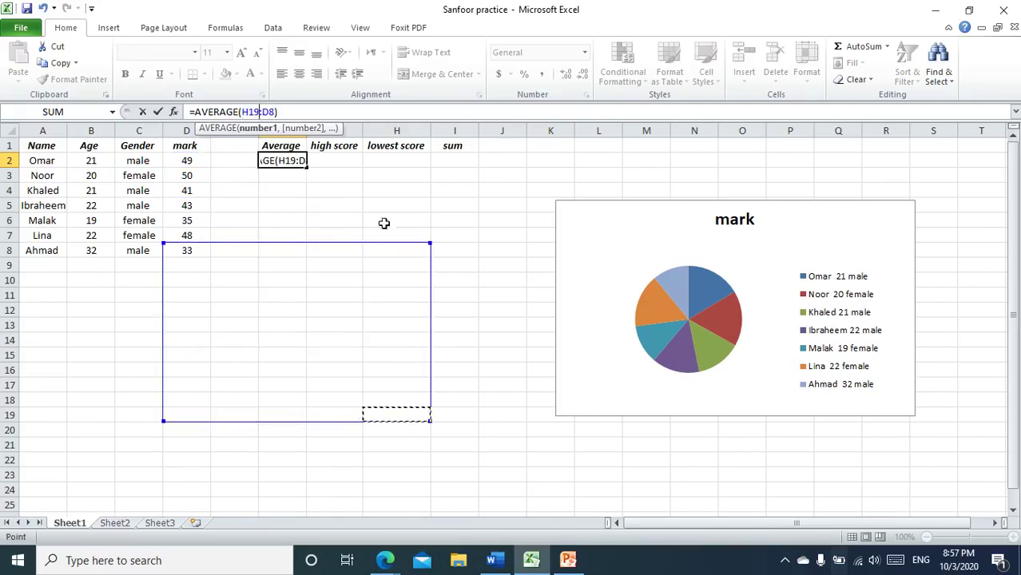
key(BackSpace)
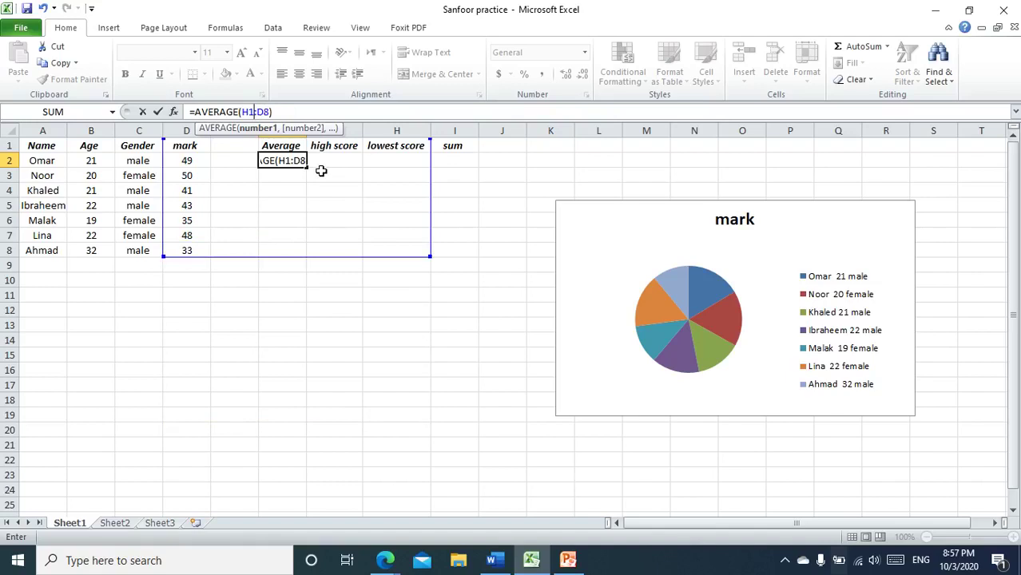
key(BackSpace)
key(BackSpace)
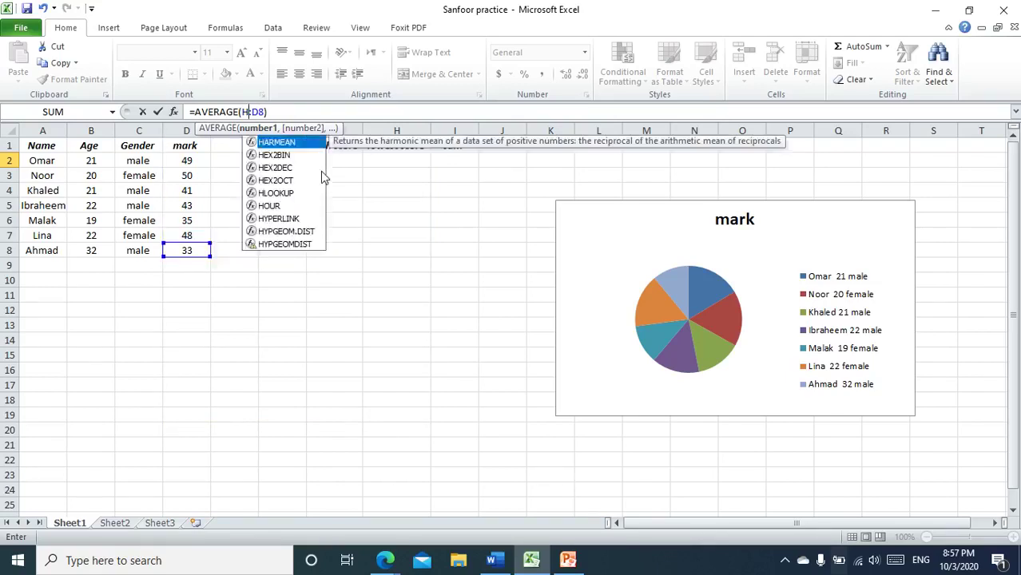
text(D)
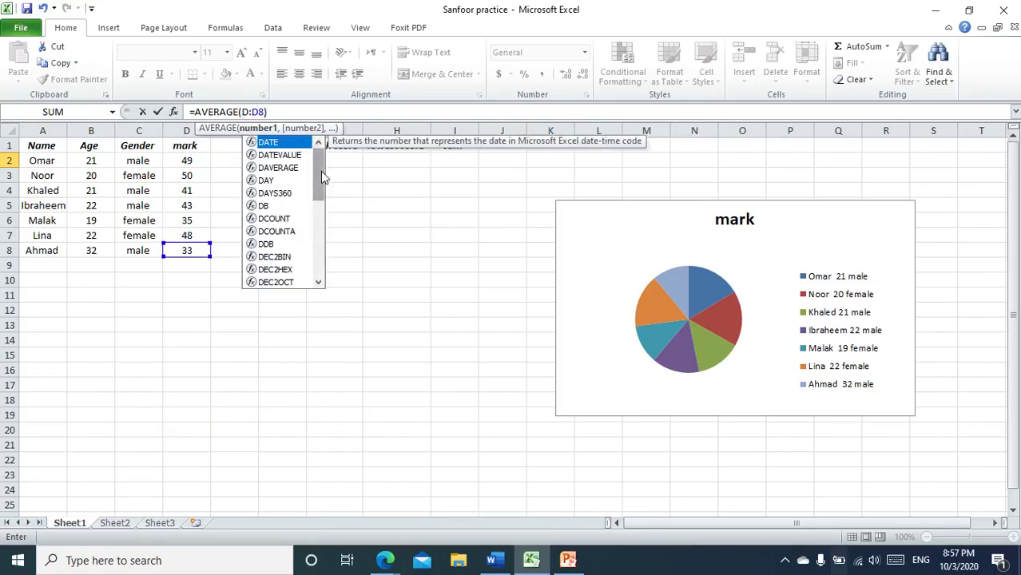
text(2)
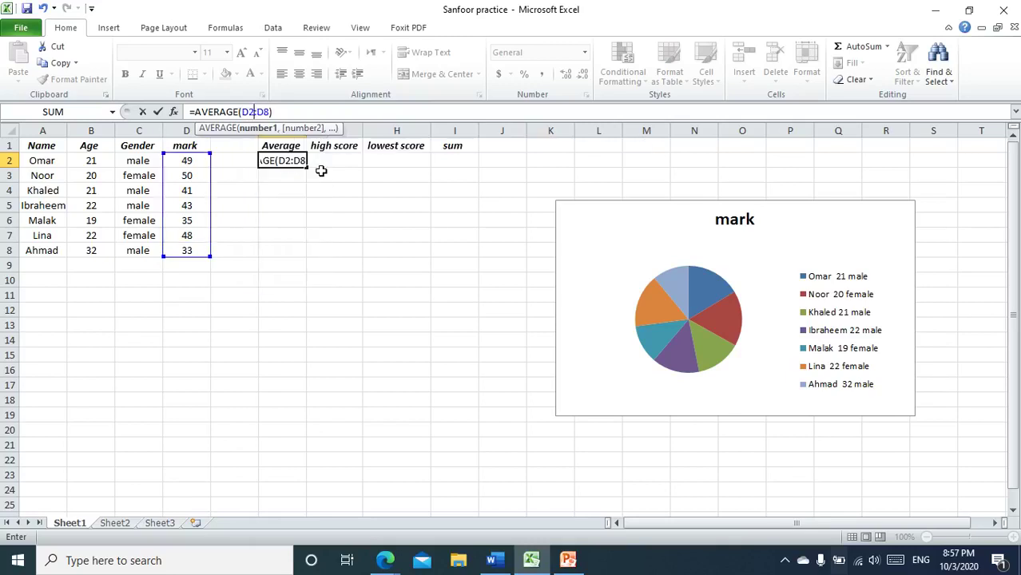
click(310, 203)
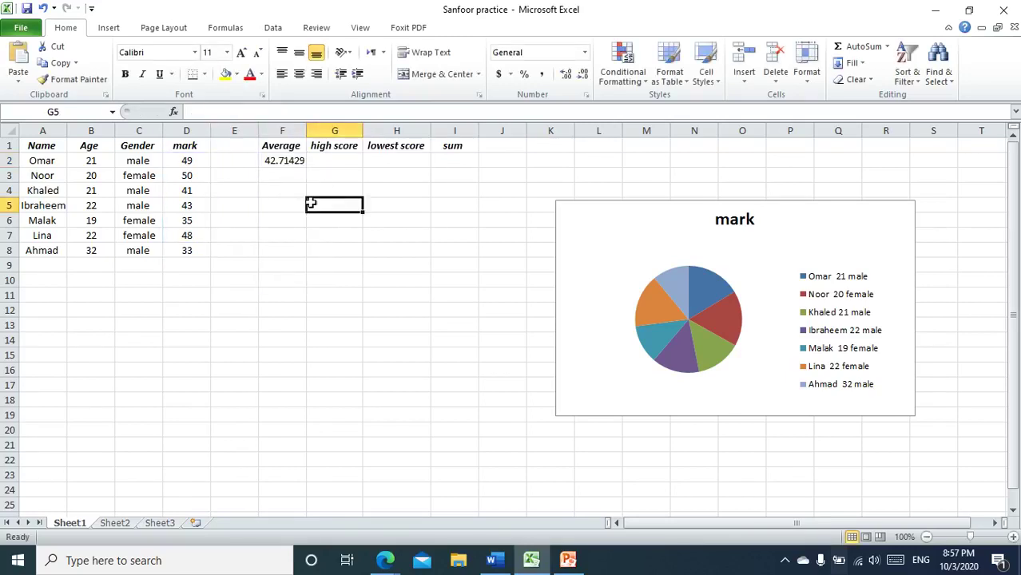
Step: Enter an AVERAGE formula for the ages in B2:B8 in cell F3
click(296, 178)
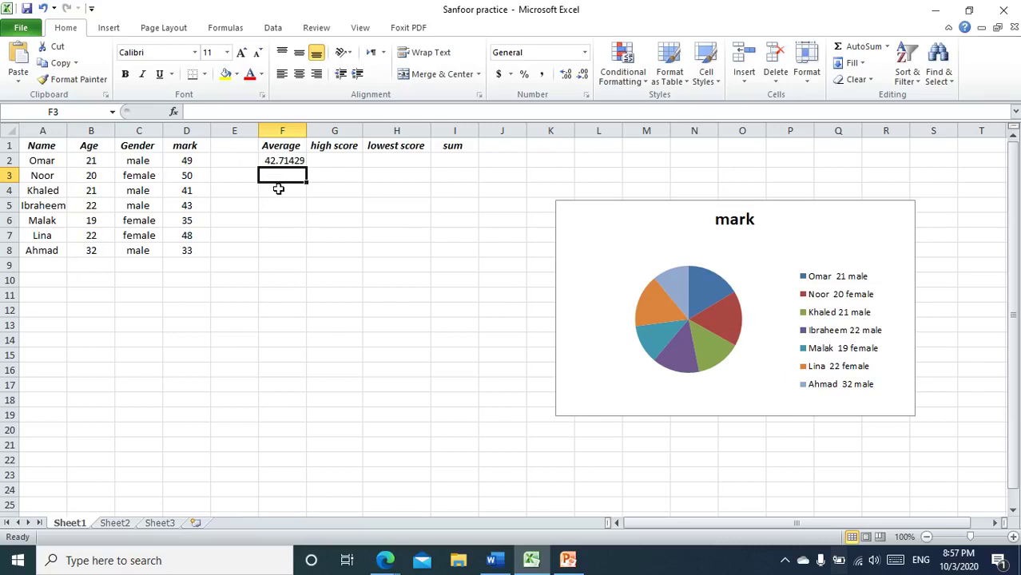
text(=ava)
key(BackSpace)
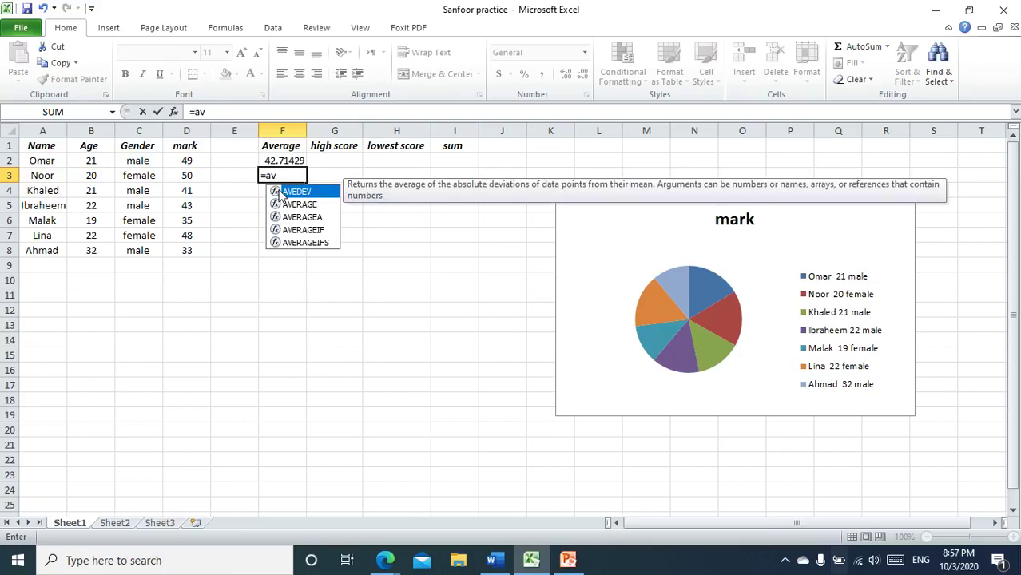
text(erage)
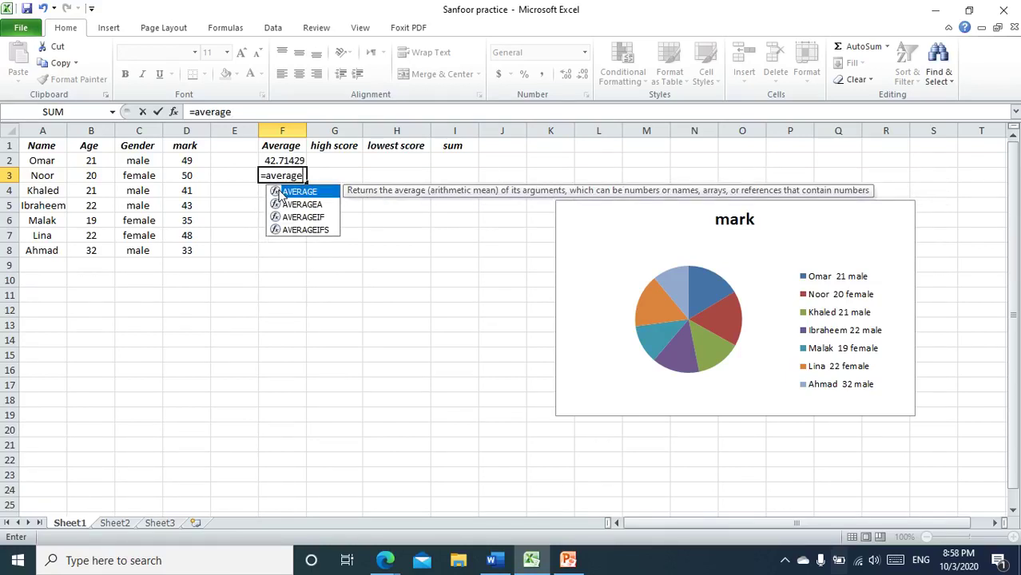
text(()
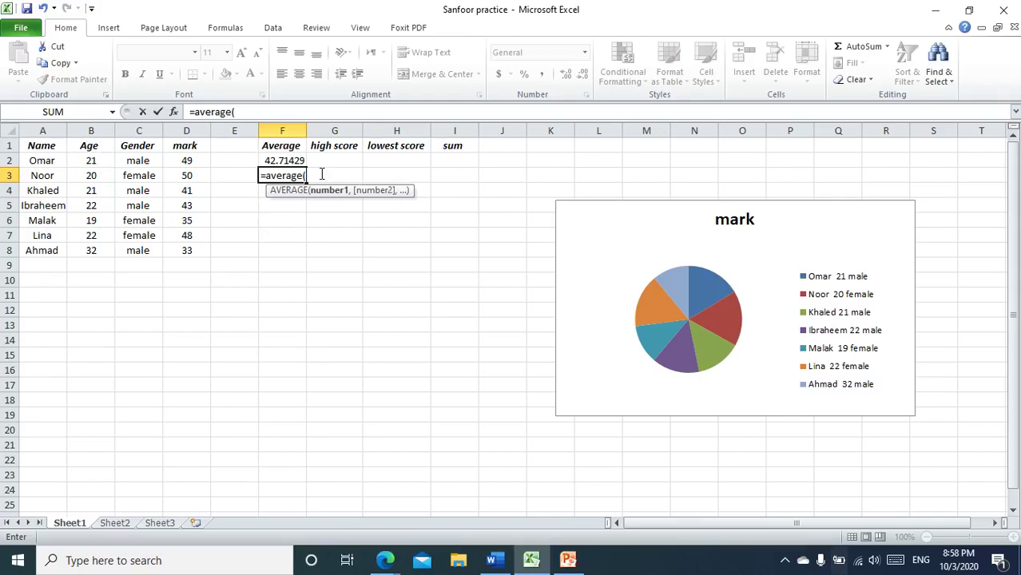
click(93, 162)
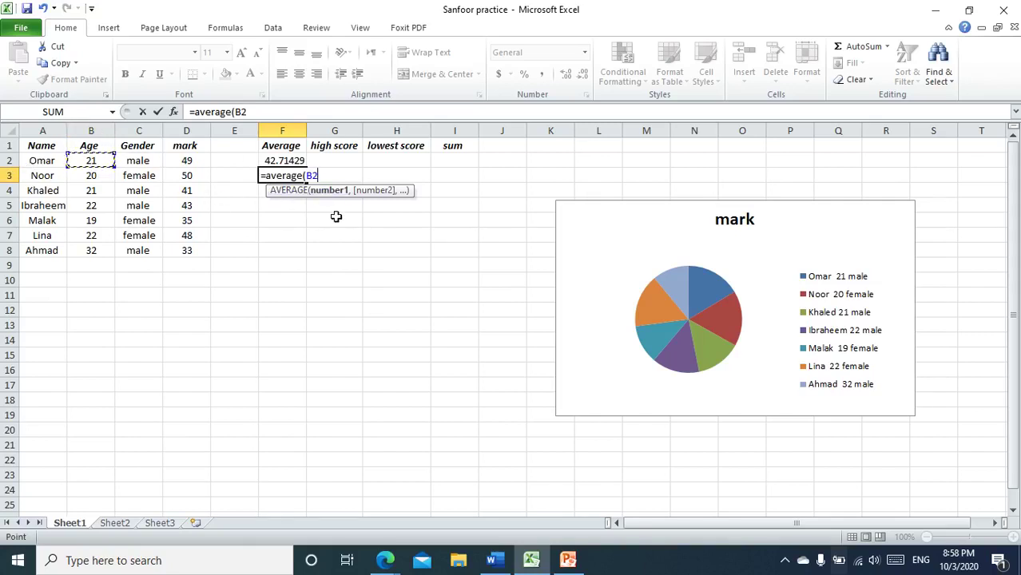
key(F8)
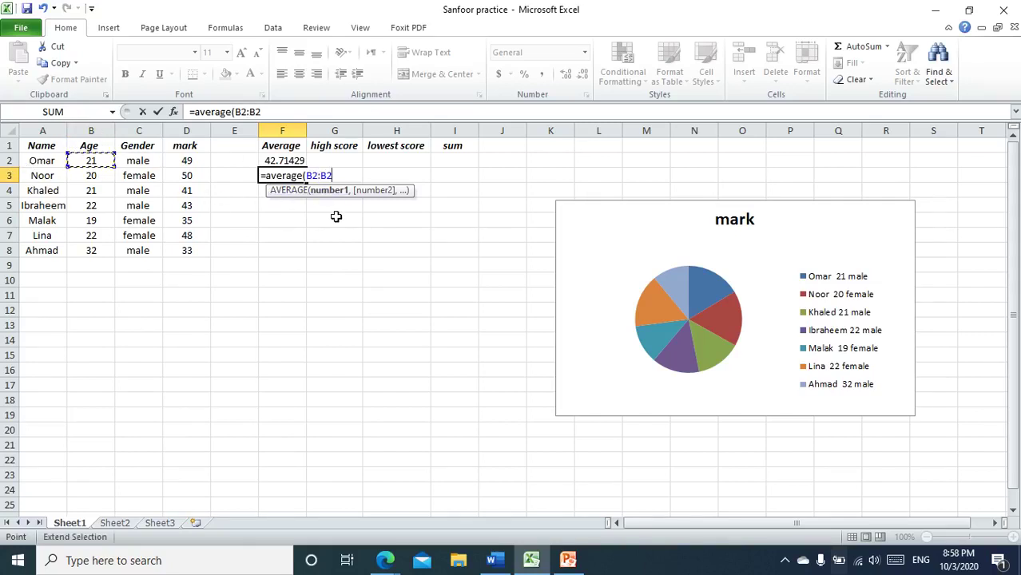
click(86, 253)
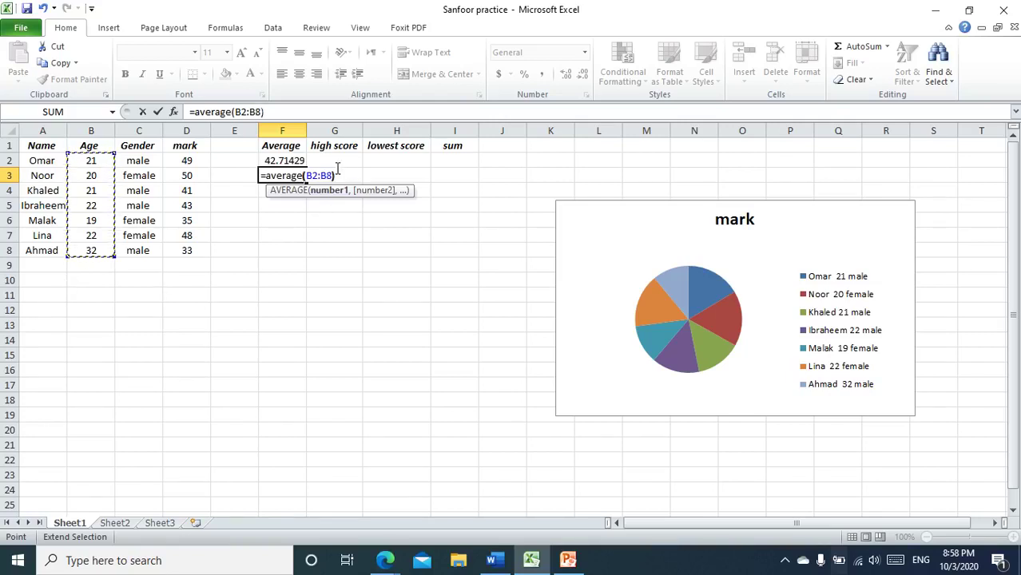
text())
key(Return)
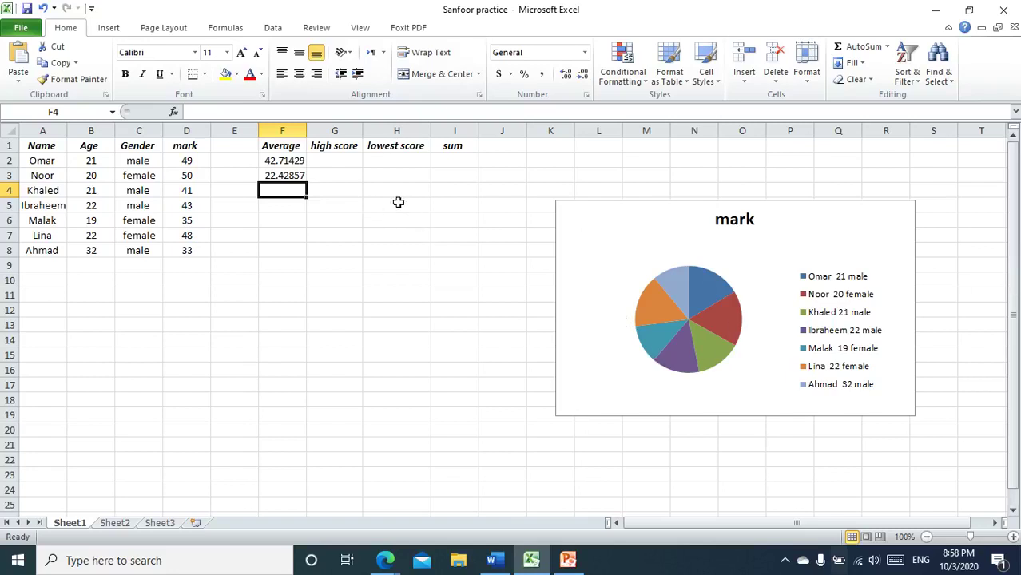
click(351, 161)
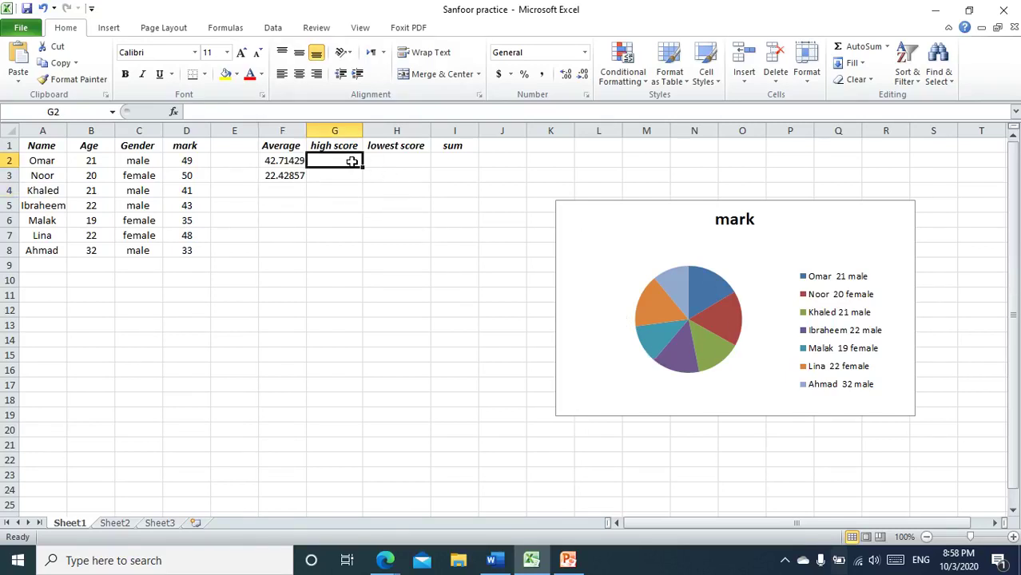
text(=h)
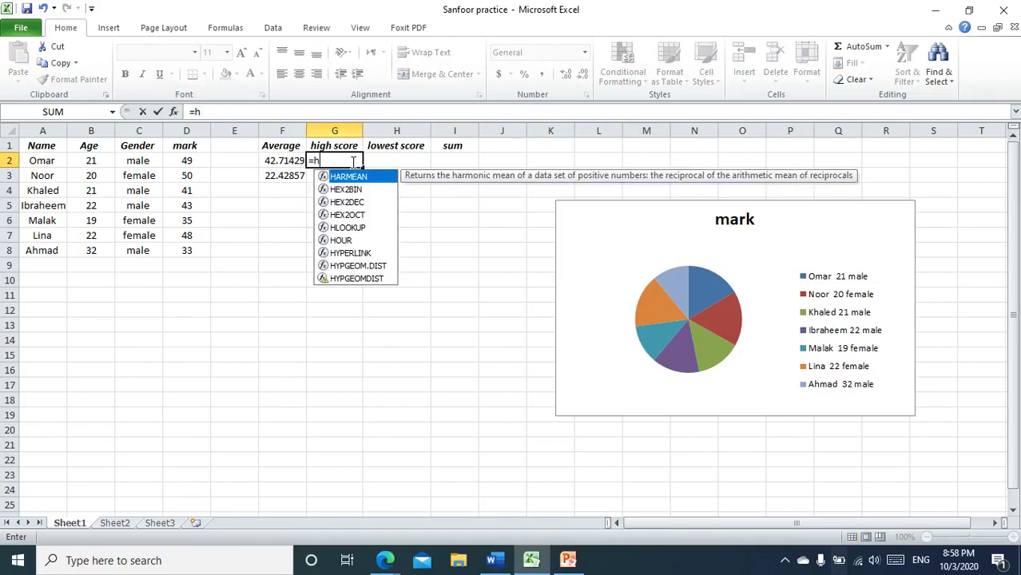
text(igh)
key(BackSpace)
key(BackSpace)
key(BackSpace)
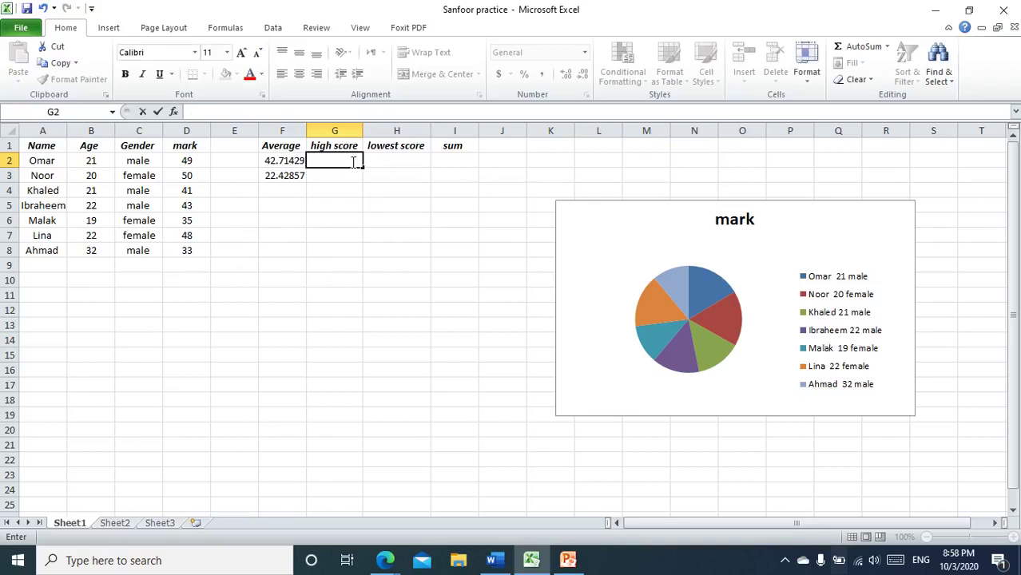
text(=hi)
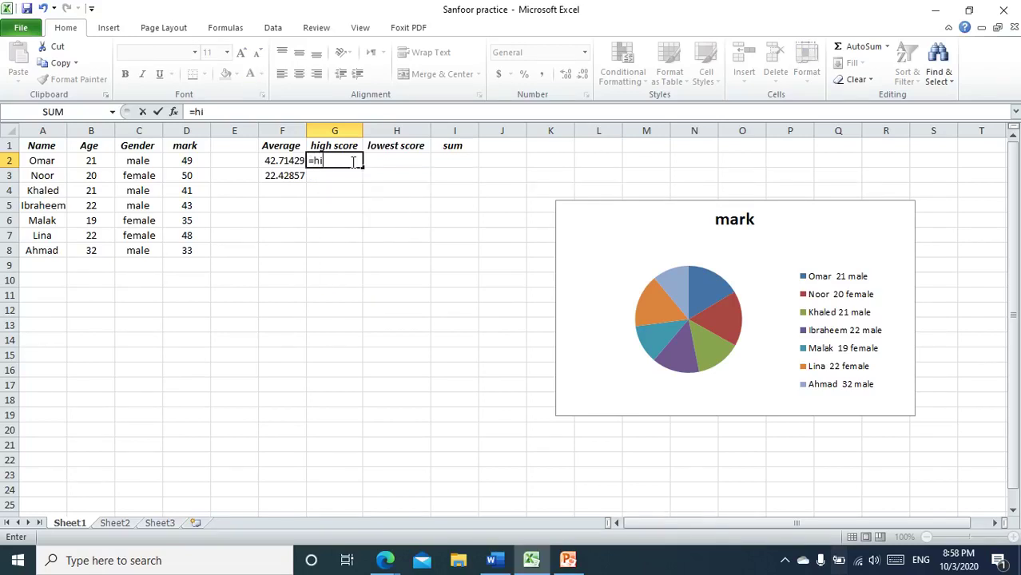
key(BackSpace)
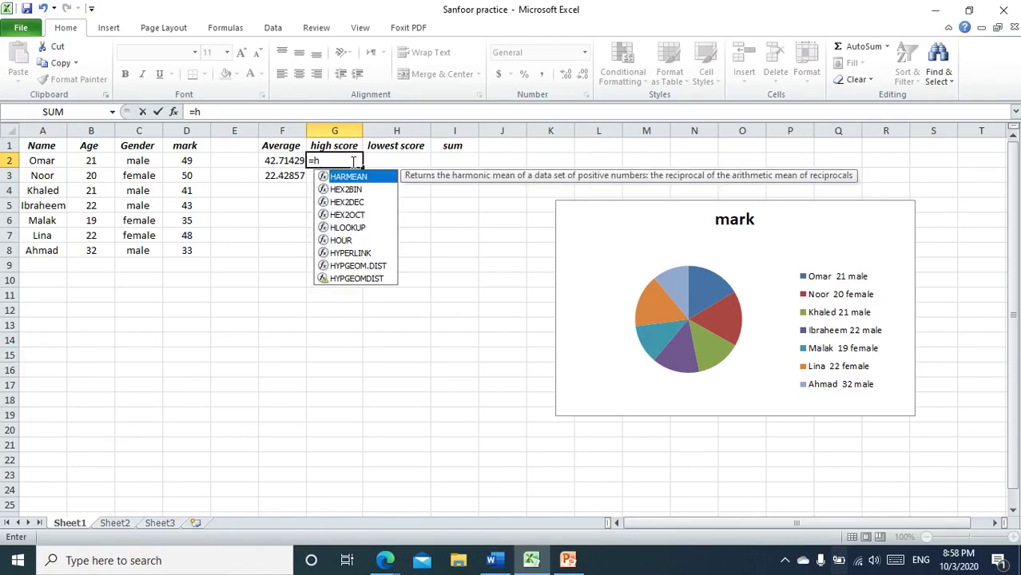
key(BackSpace)
key(BackSpace)
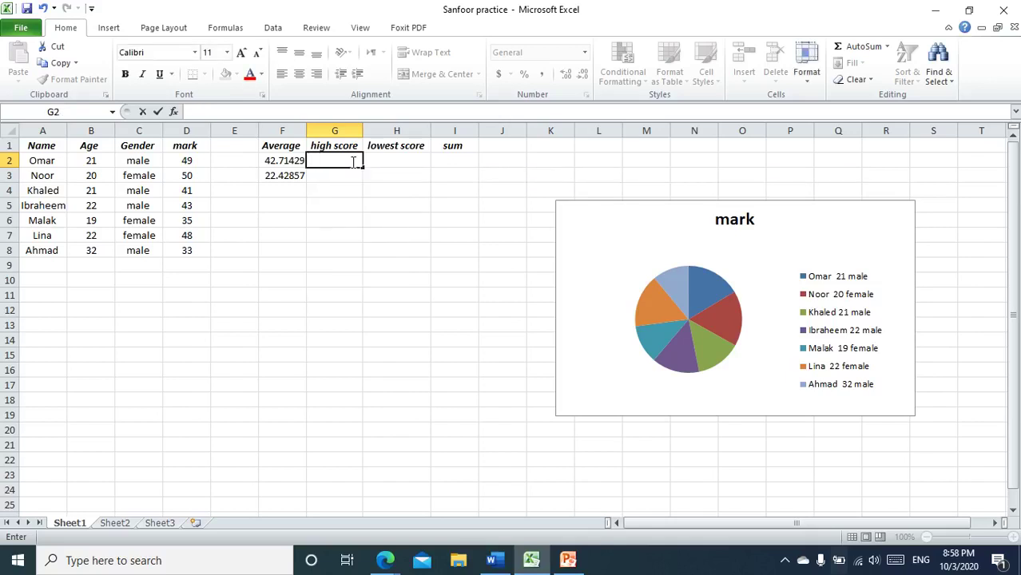
Step: Enter a MIN formula for the marks in D2:D8 in cell H2, under the lowest score heading
click(378, 159)
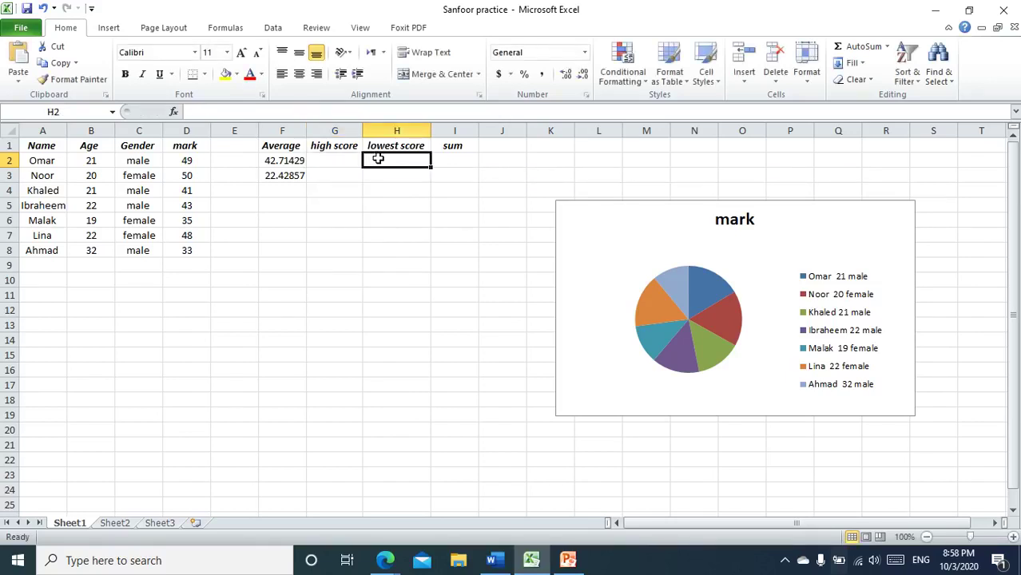
text(=min)
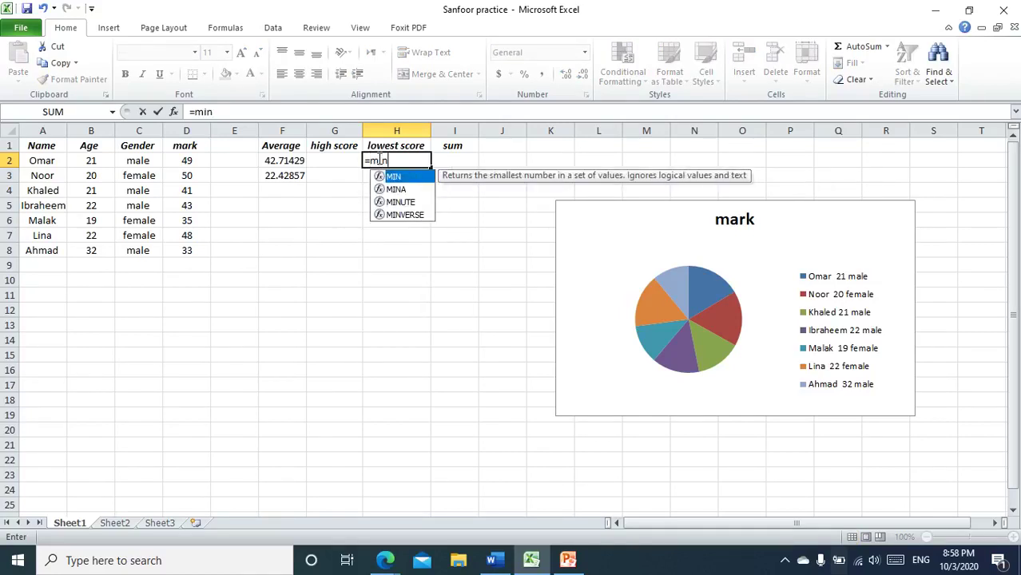
text(()
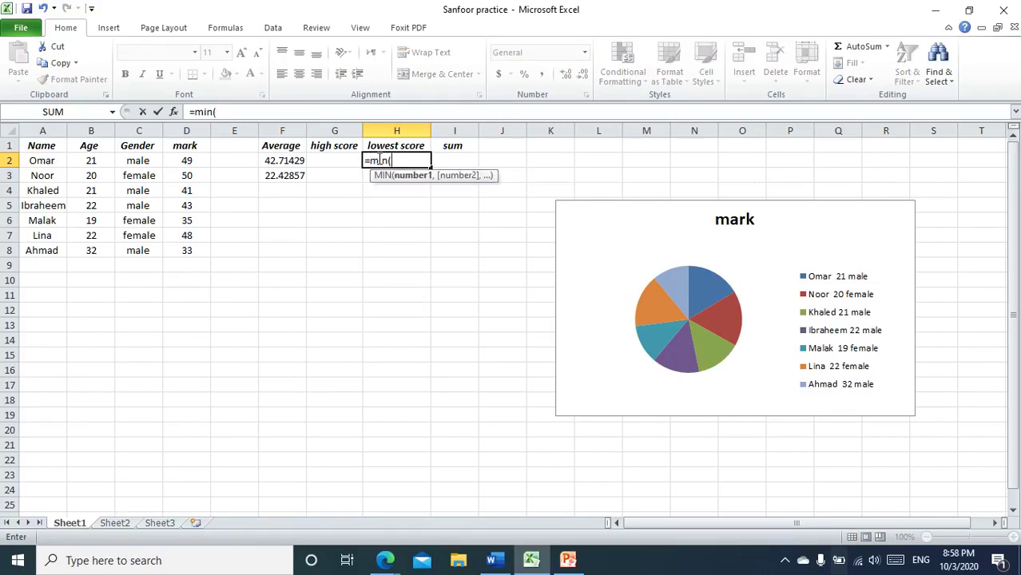
click(187, 161)
click(197, 251)
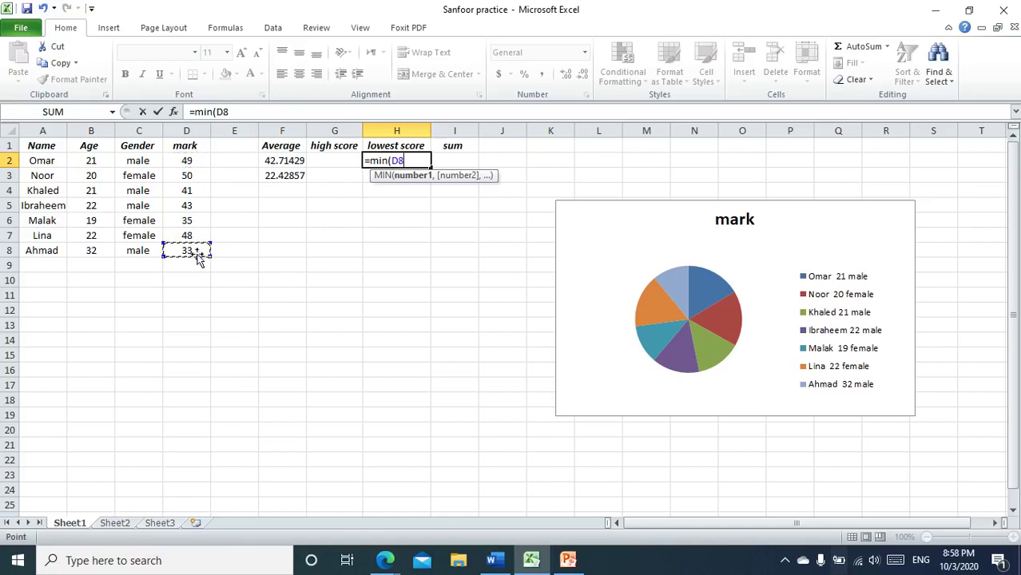
click(190, 161)
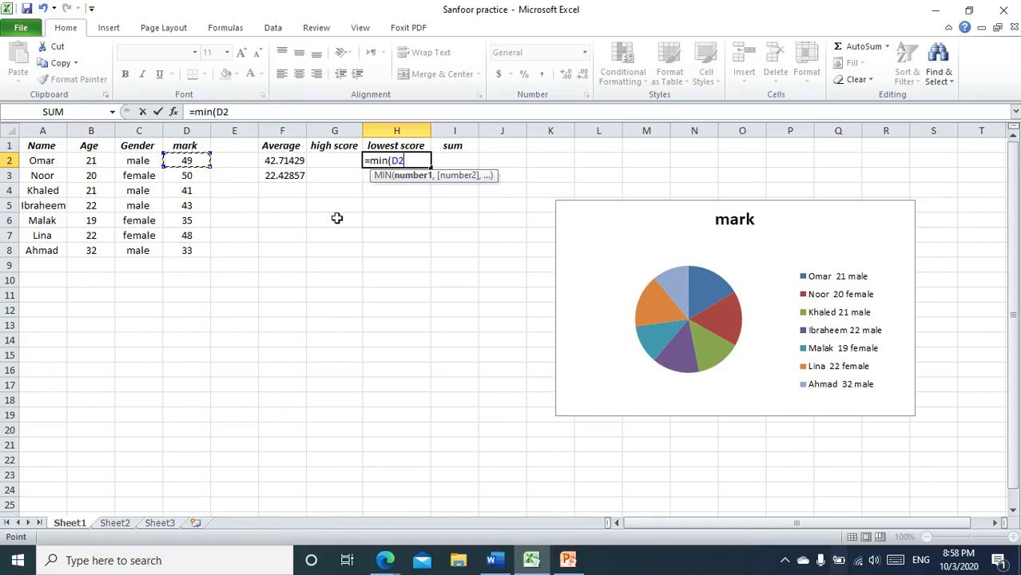
key(F8)
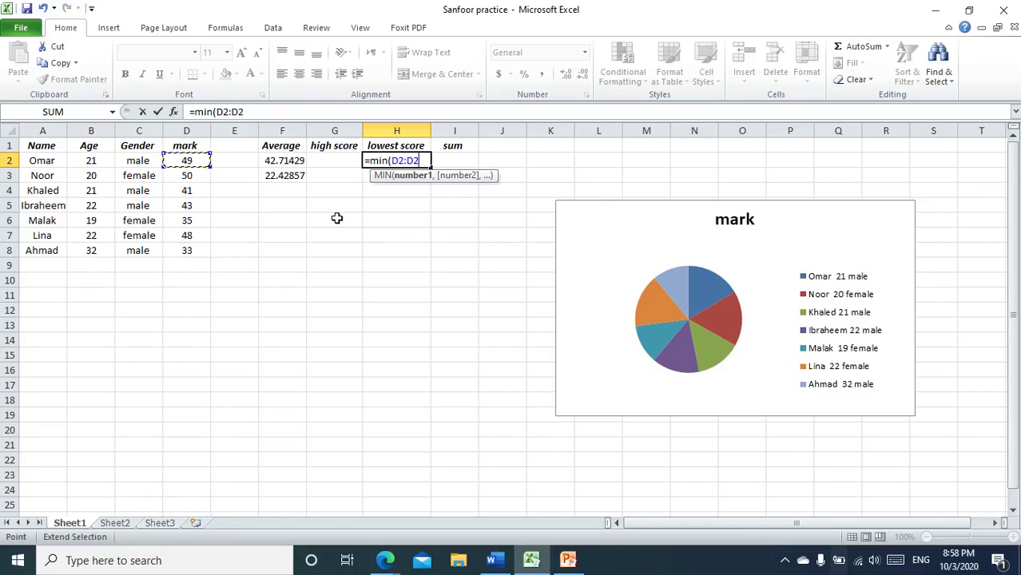
click(196, 250)
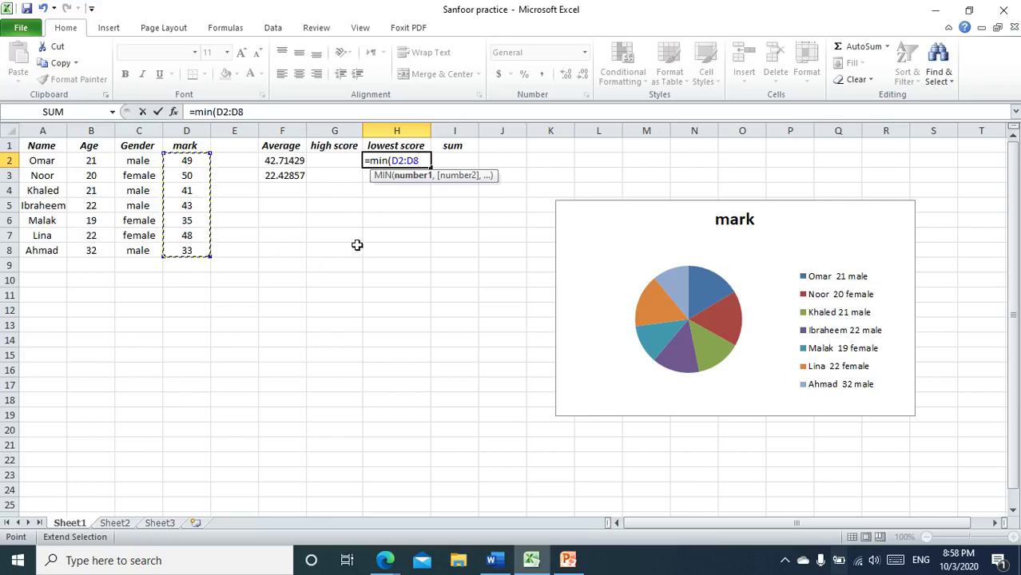
text())
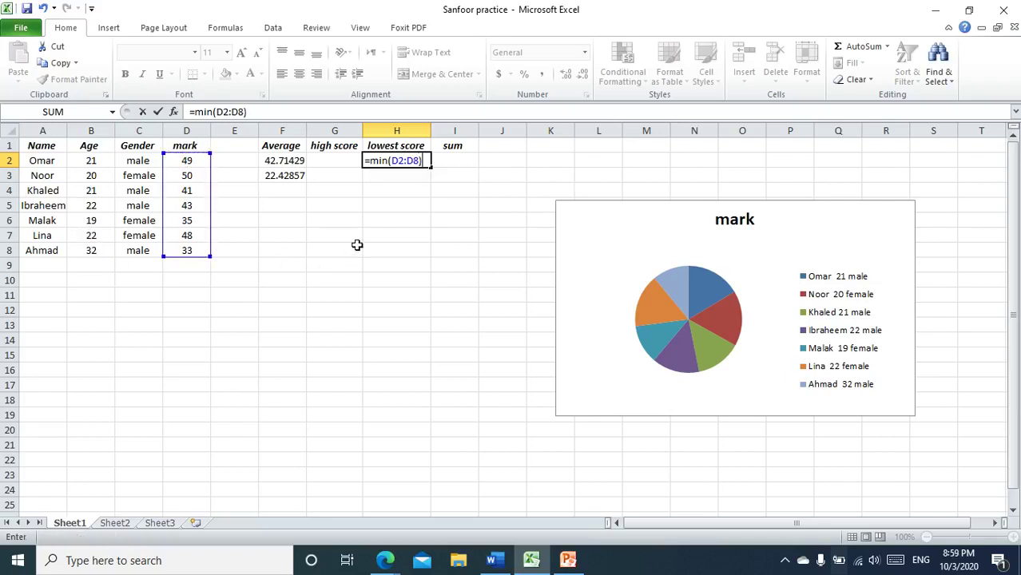
key(Return)
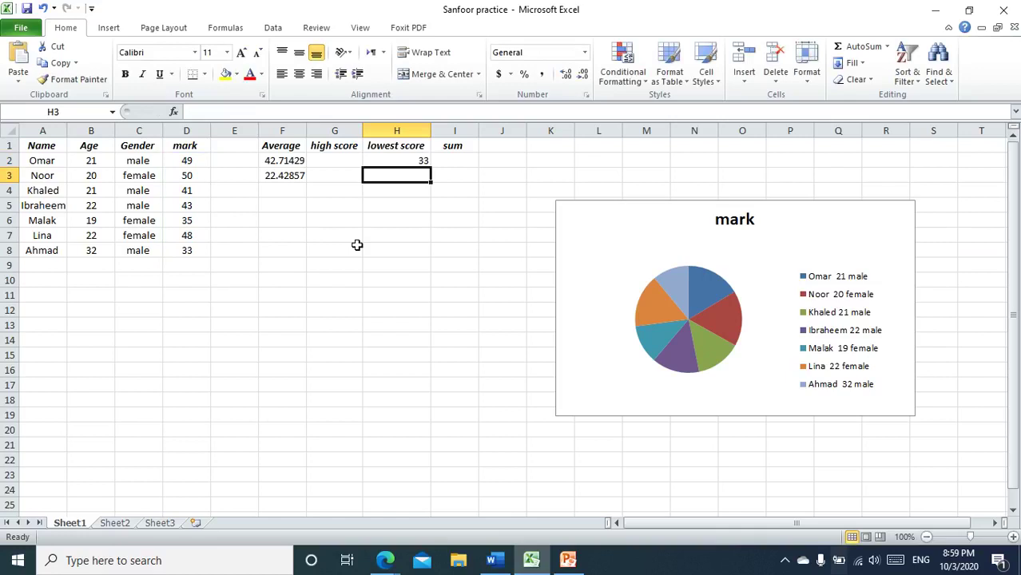
Step: Enter a SUM formula for the marks in D2:D8 in cell I2, under the sum heading
drag(193, 161, 196, 249)
click(454, 161)
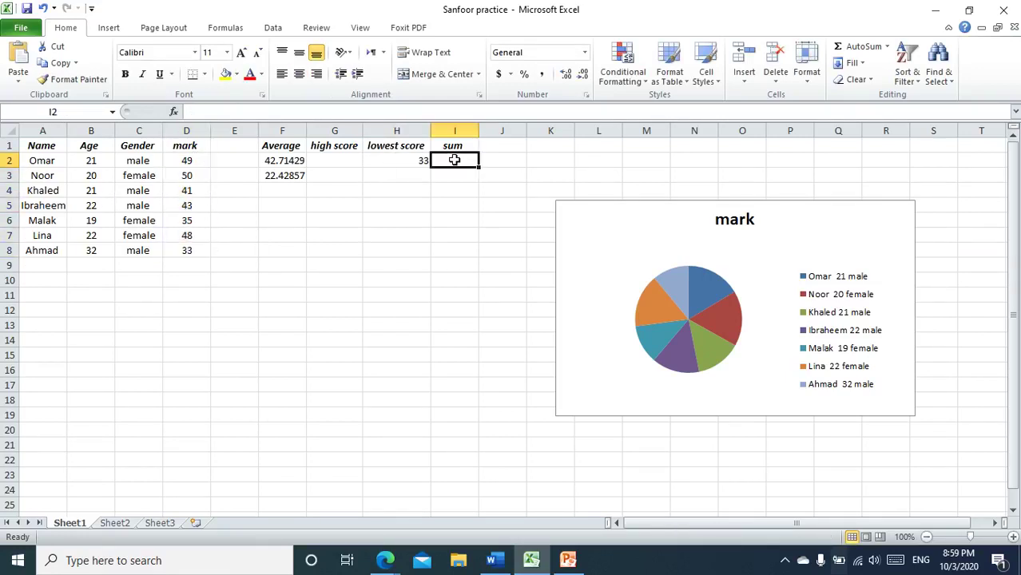
click(190, 163)
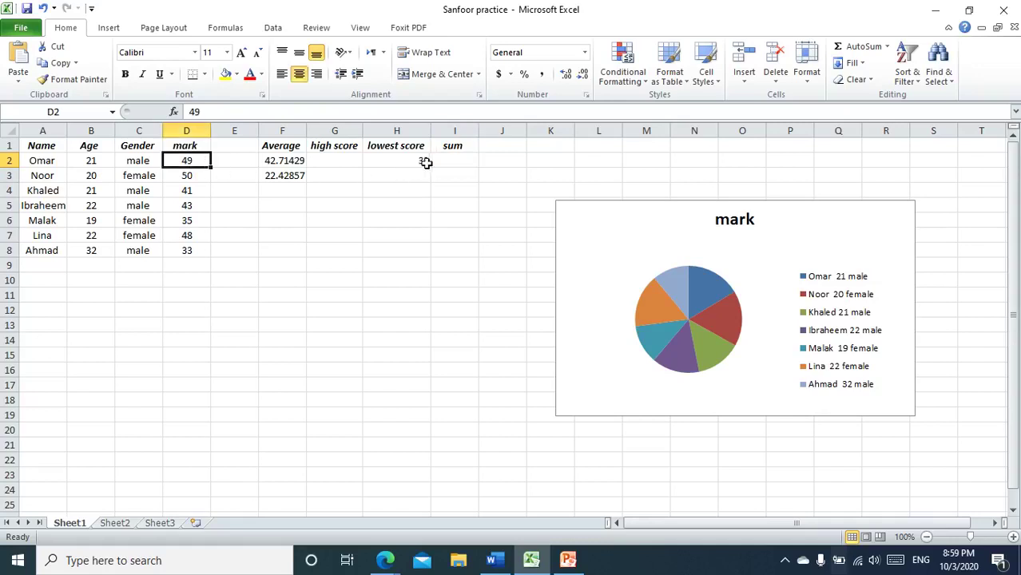
click(452, 159)
text(=)
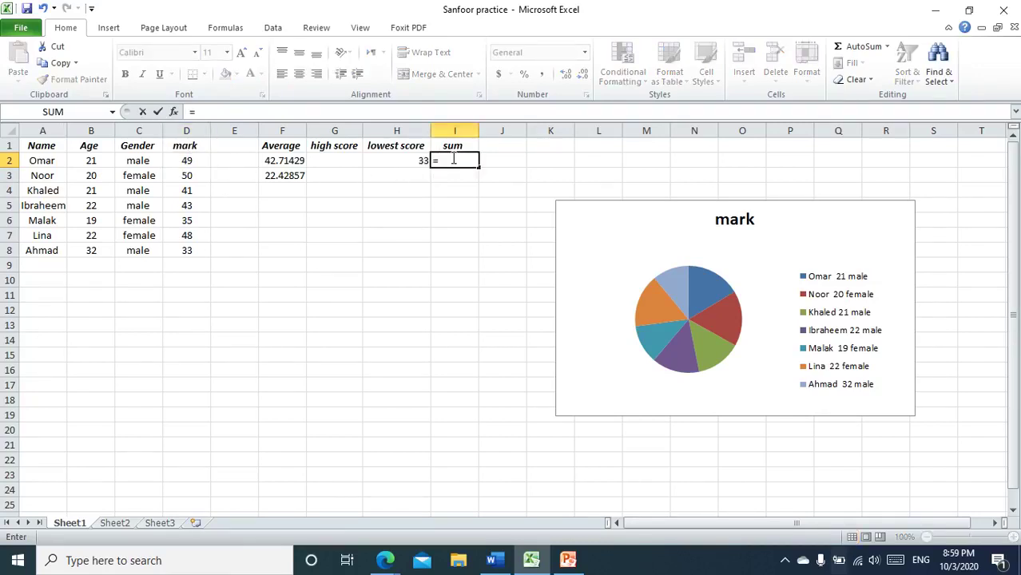
text(sum)
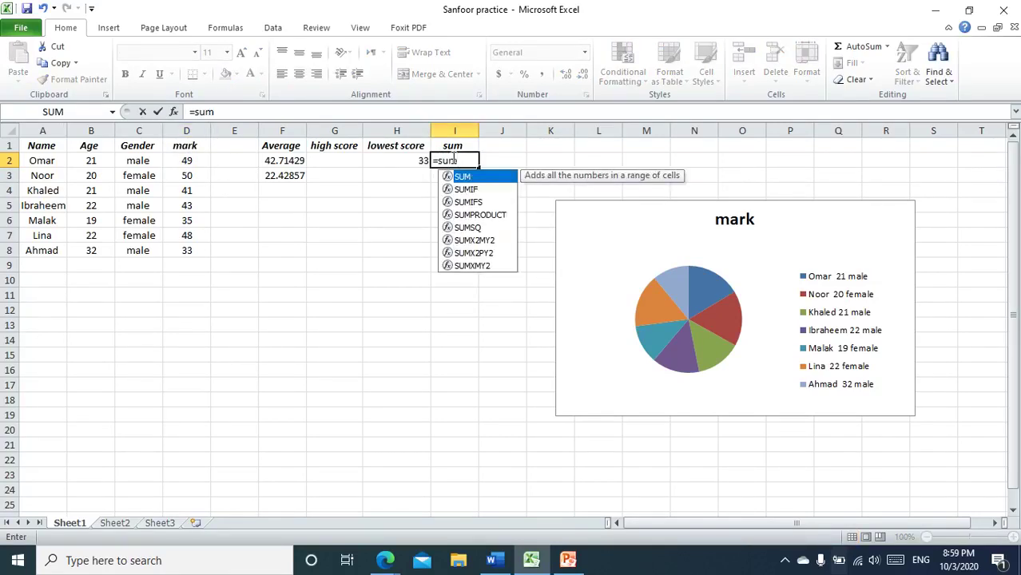
text(()
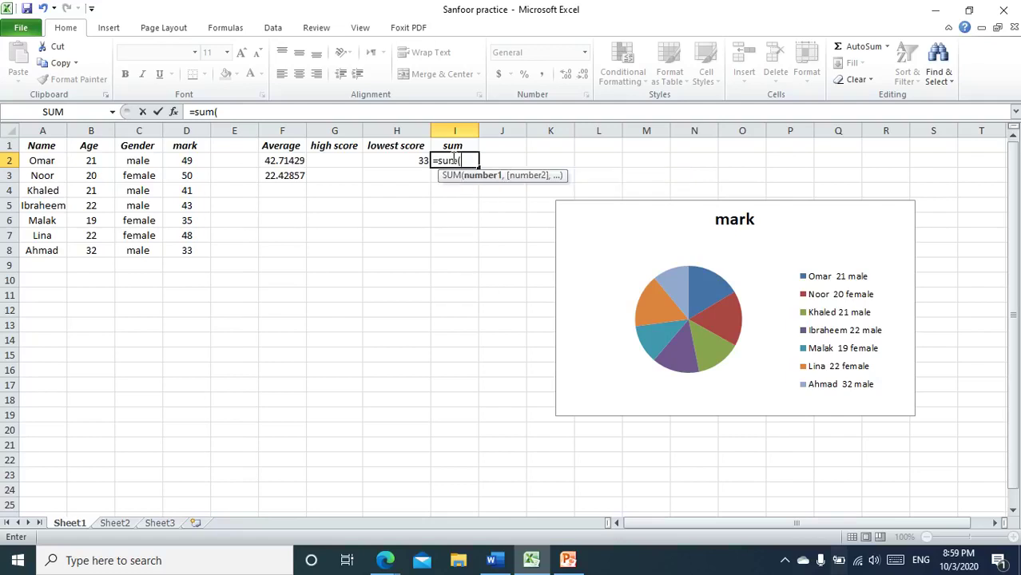
click(187, 162)
key(F8)
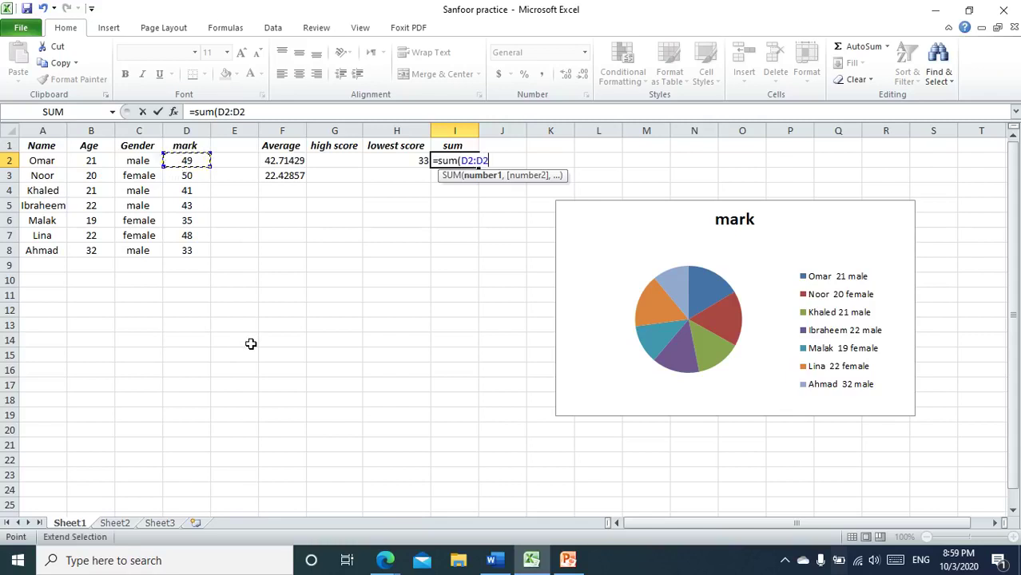
click(184, 251)
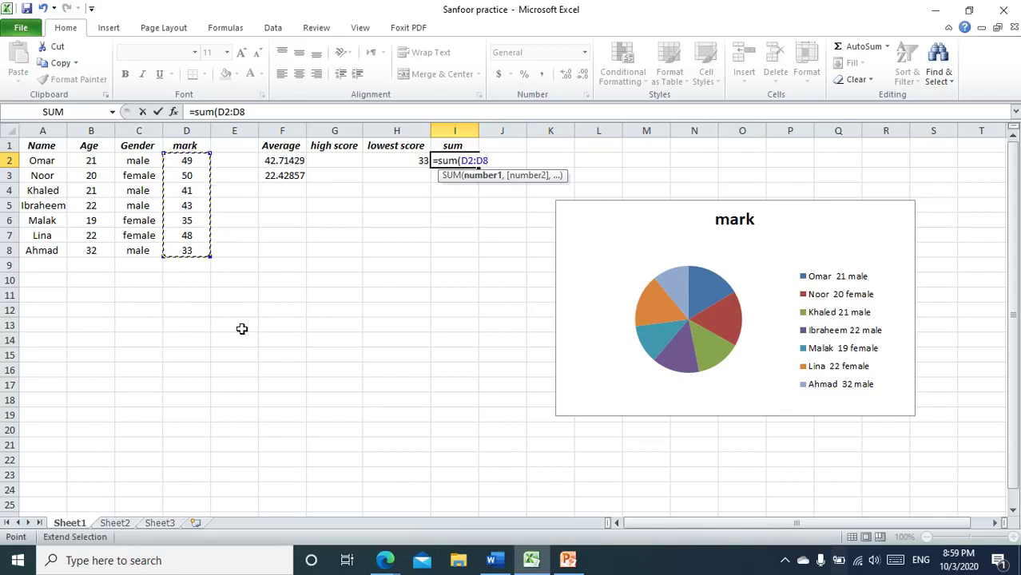
text())
key(Return)
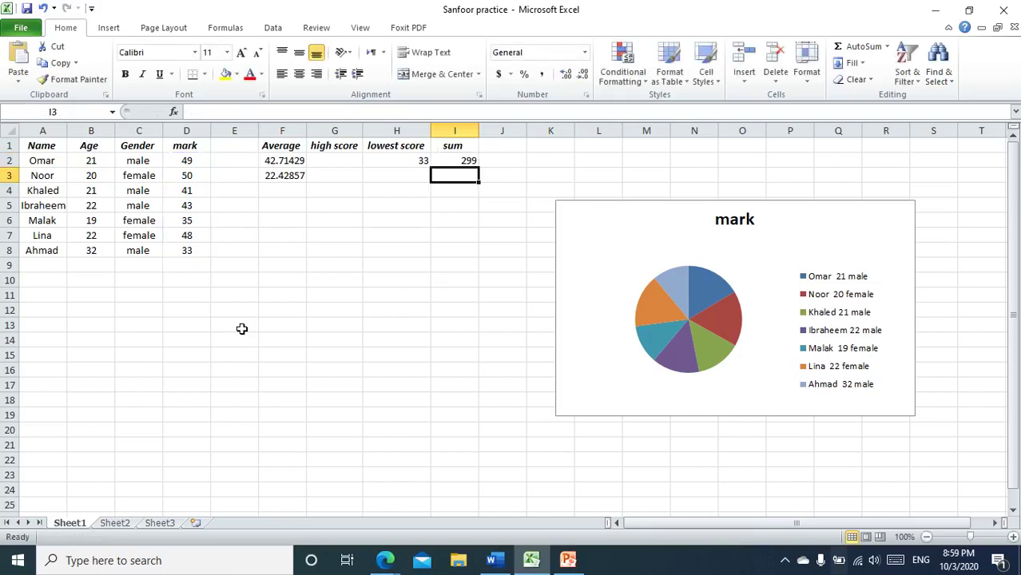
Step: Enter a MAX formula for the marks in D2:D8 in cell G2, under the high score heading
click(328, 146)
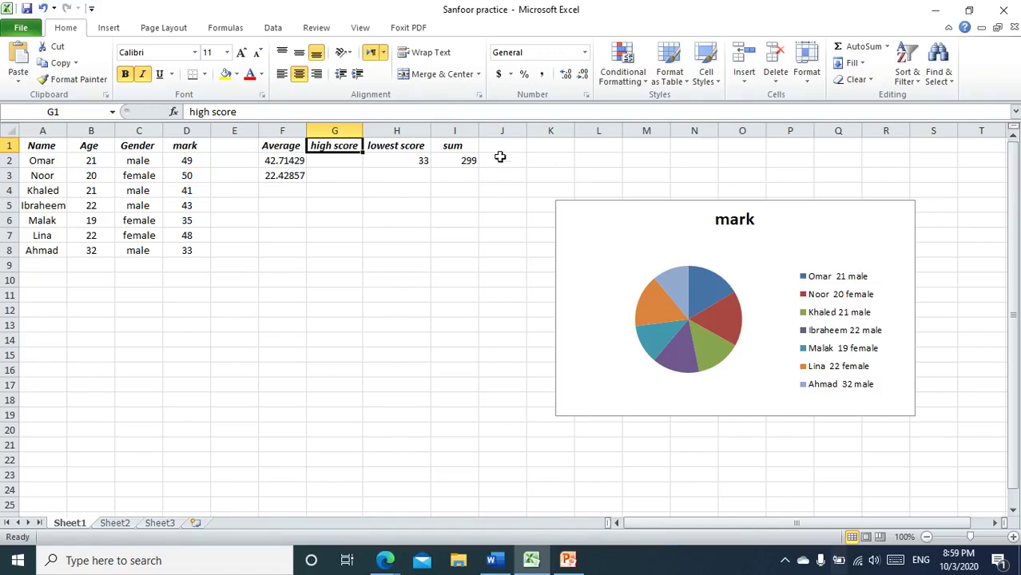
click(401, 158)
click(363, 167)
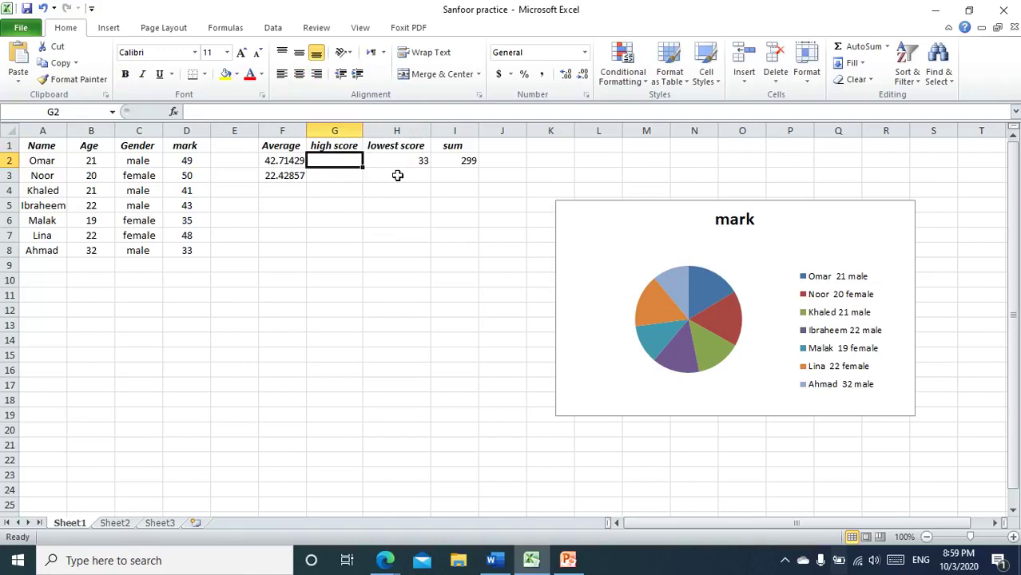
text(m)
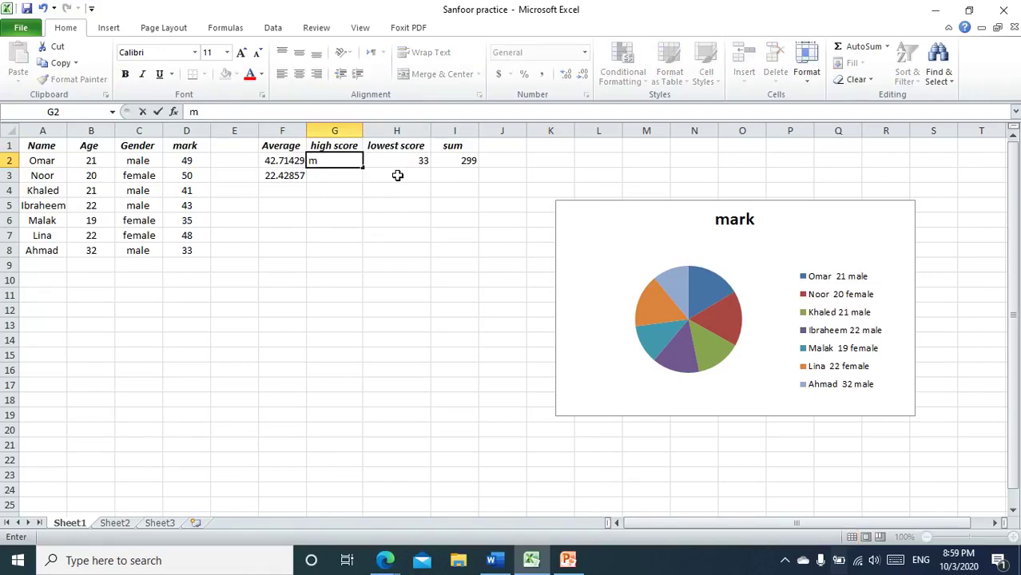
text(=ma)
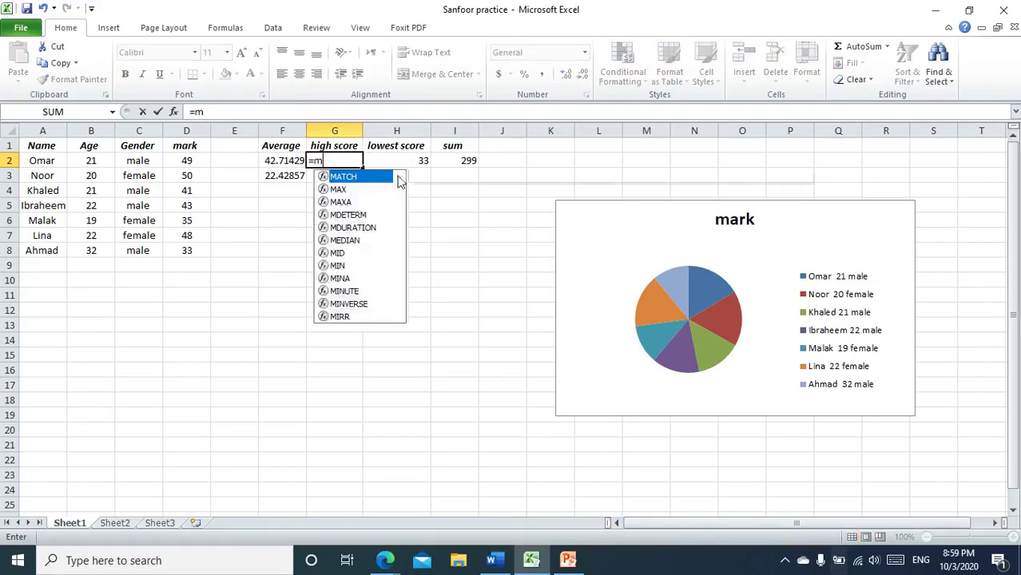
text(x)
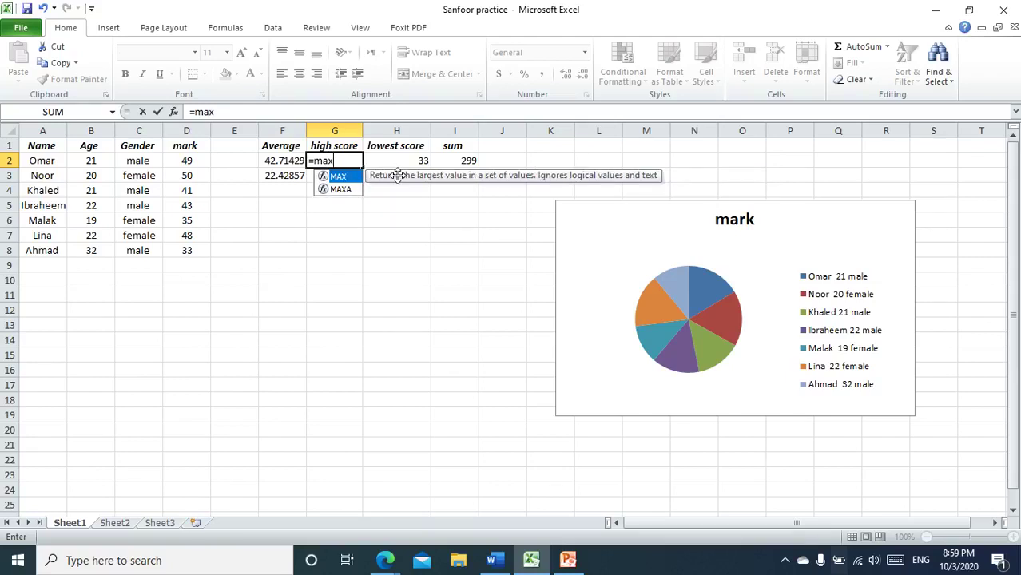
text(()
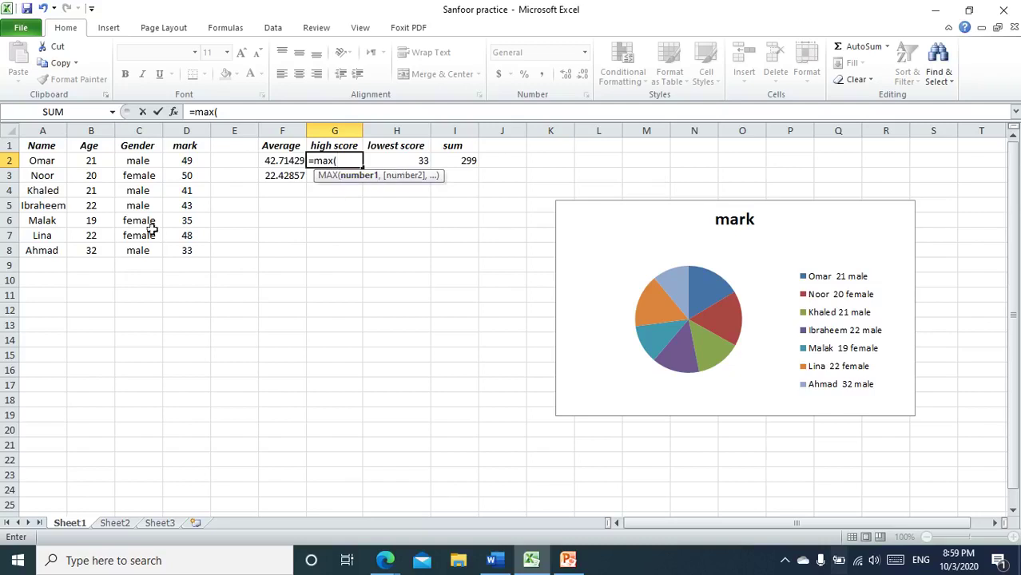
click(184, 160)
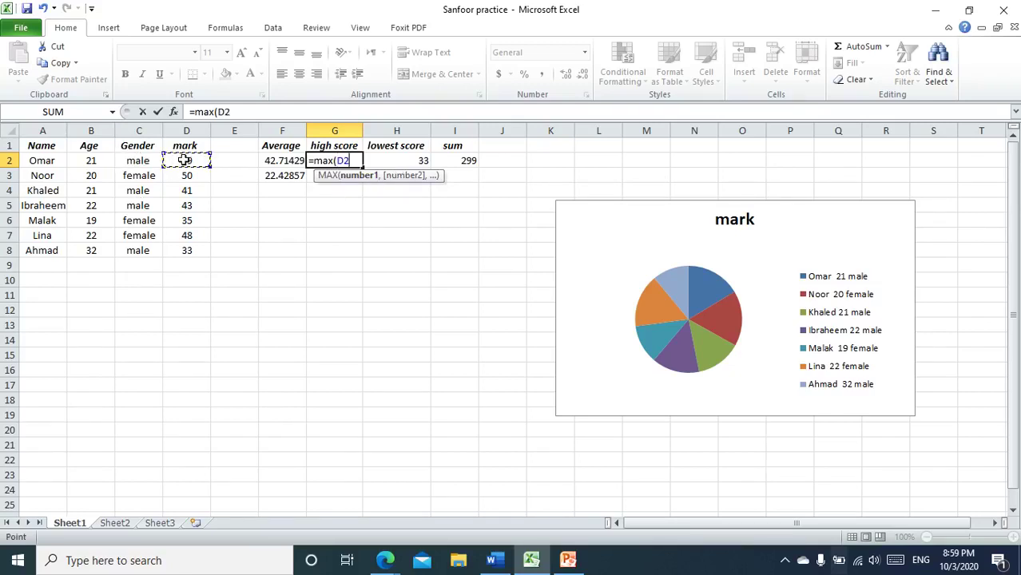
key(F8)
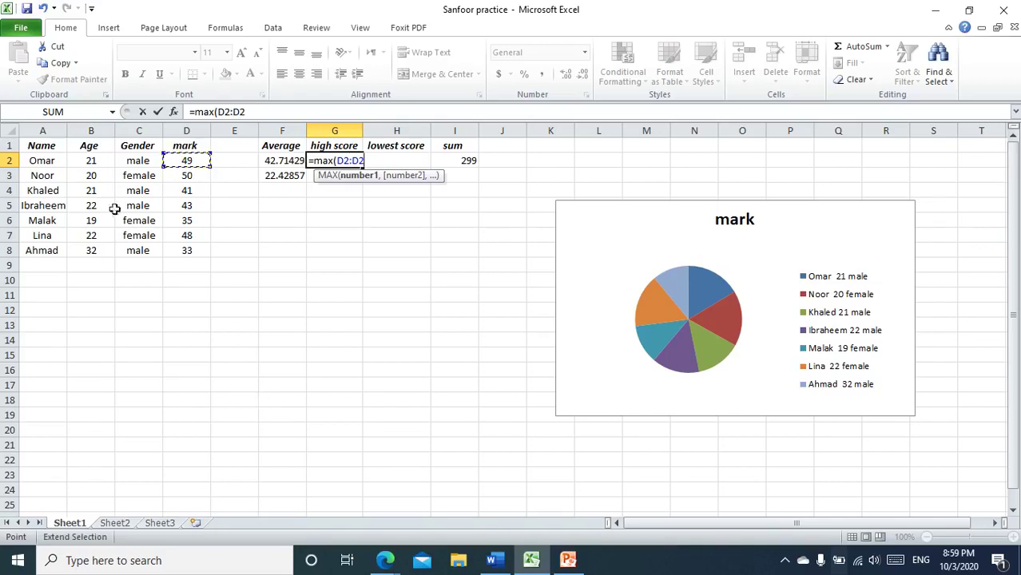
click(196, 250)
text())
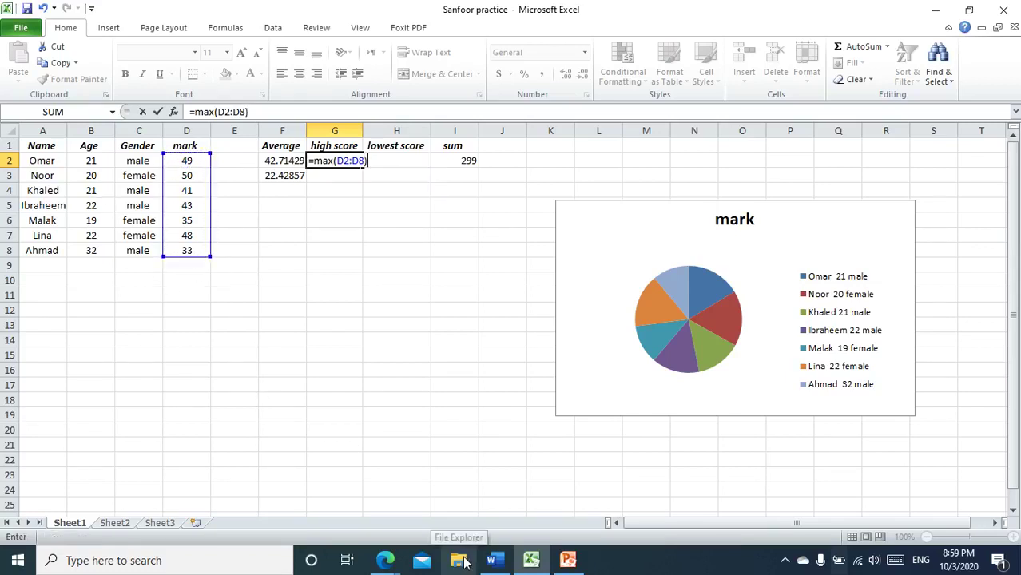
key(Return)
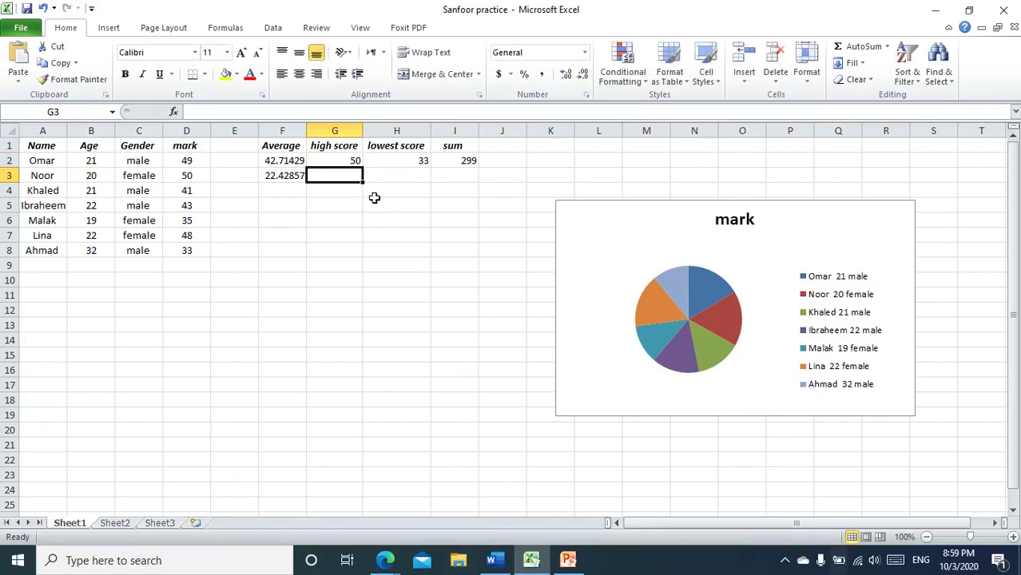
Step: Review the average, high score, lowest score and sum formulas in F2:I2 against the marks column
click(353, 164)
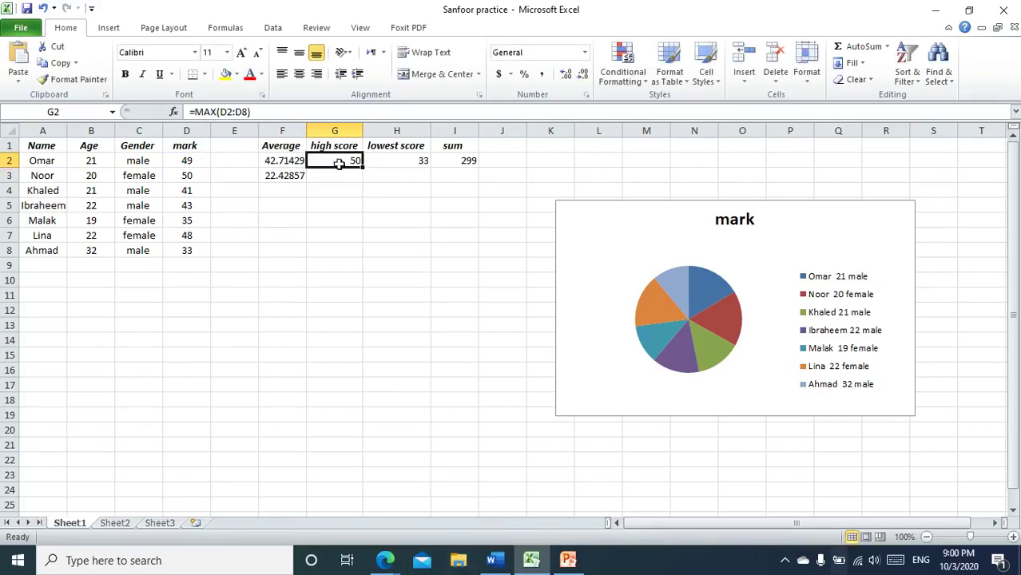
drag(192, 175, 187, 251)
click(310, 163)
click(446, 166)
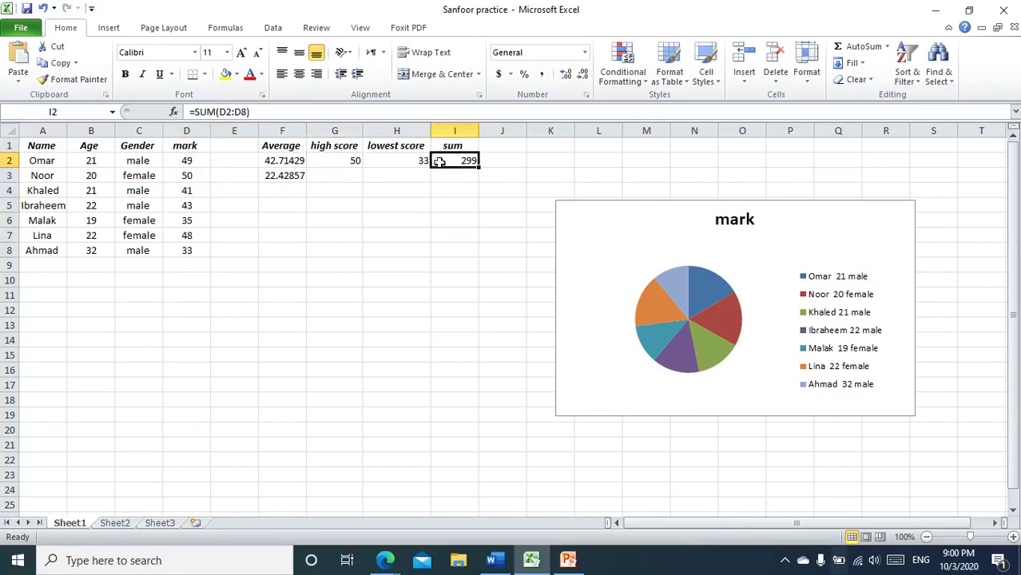
click(416, 160)
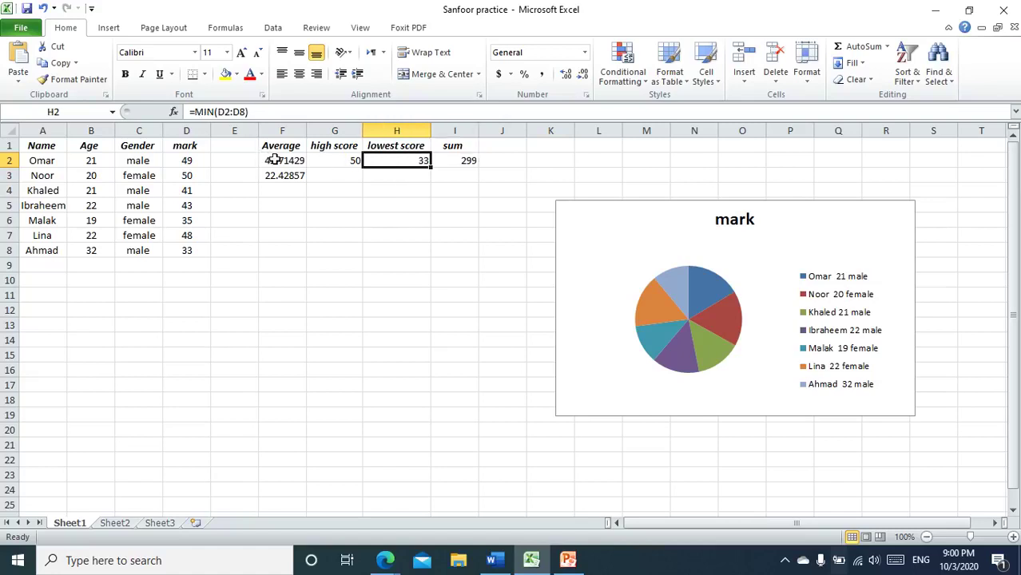
click(273, 161)
click(343, 160)
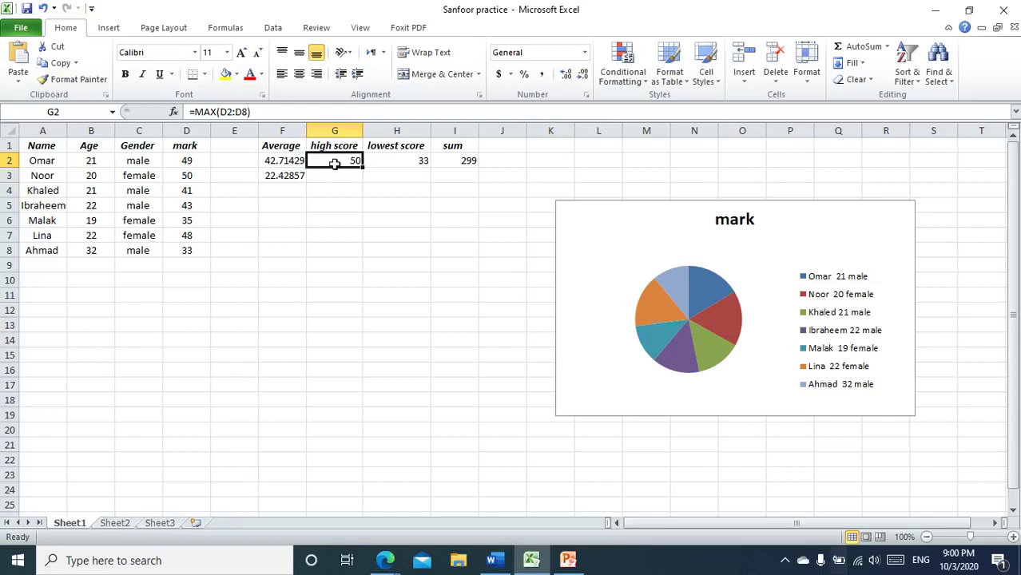
Step: Try to highlight the MAX function name in G2's formula and leave the cell
double_click(205, 112)
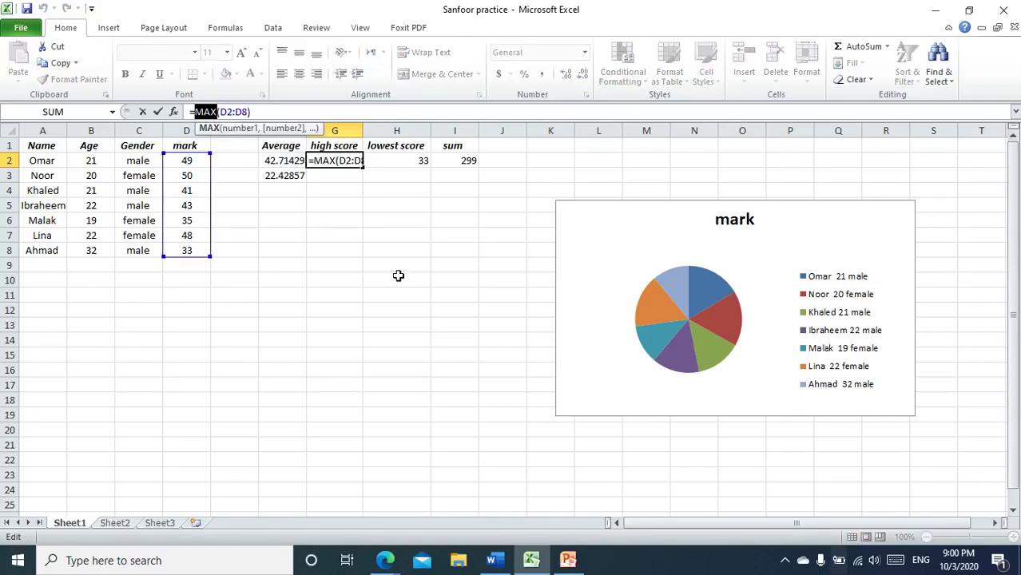
click(331, 175)
click(392, 191)
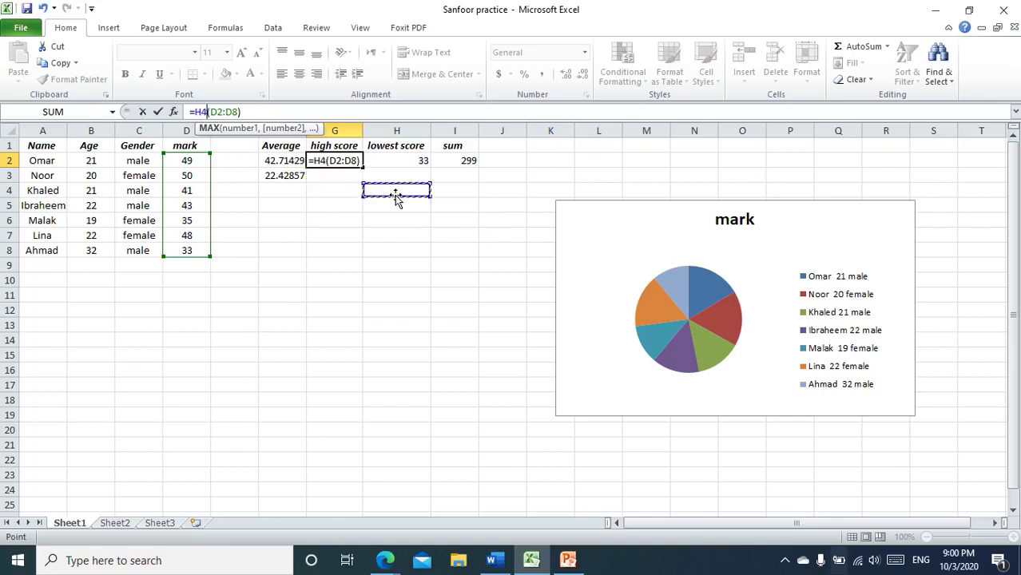
key(Return)
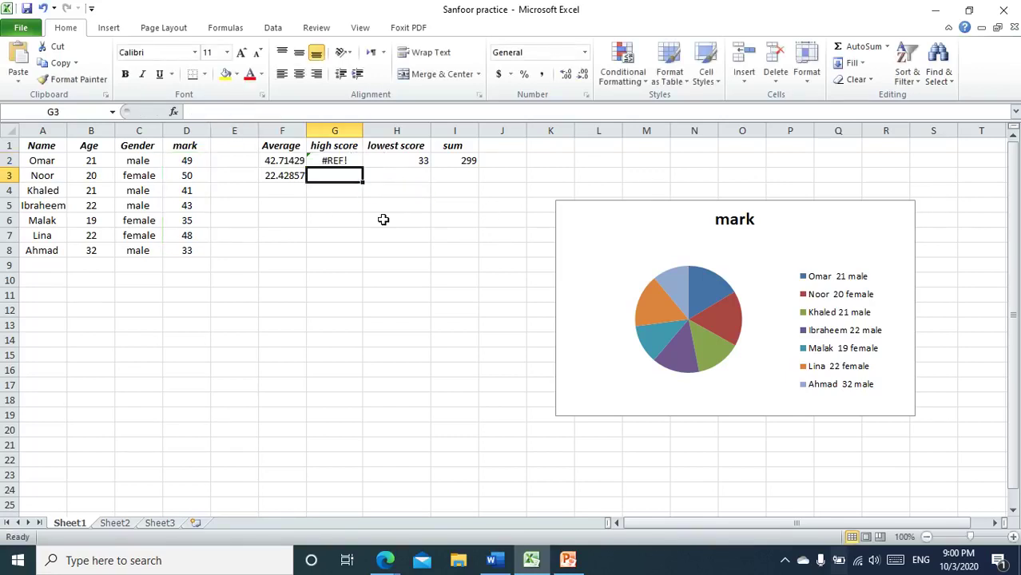
Step: Clear the broken formula from cell G2 under the high score heading, leaving the cell empty
click(342, 160)
double_click(345, 160)
key(BackSpace)
key(BackSpace)
key(BackSpace)
key(BackSpace)
key(BackSpace)
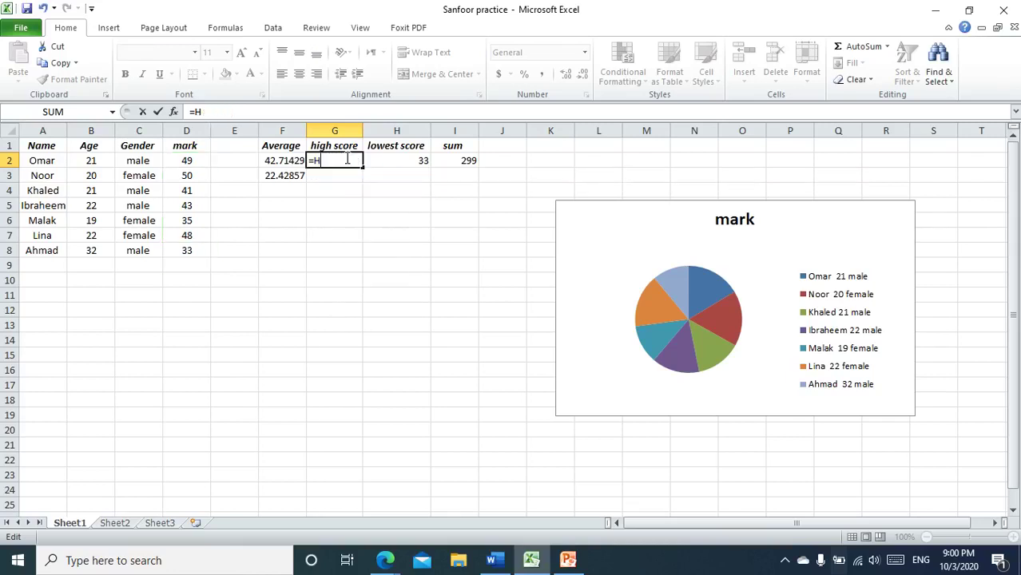
key(BackSpace)
key(BackSpace)
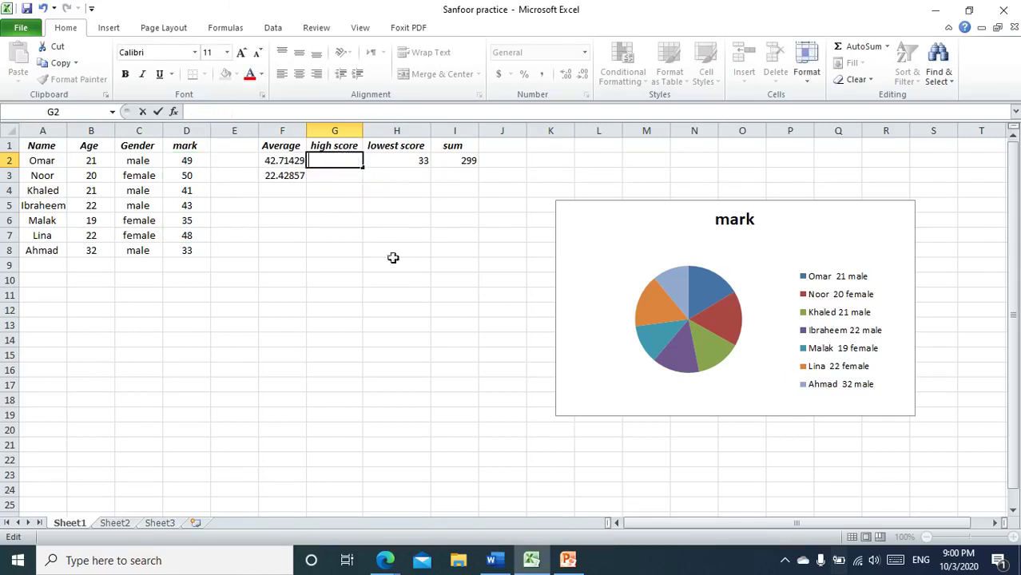
click(434, 324)
Step: Move the mark pie chart slightly up and to the left, closer to the summary table
click(620, 235)
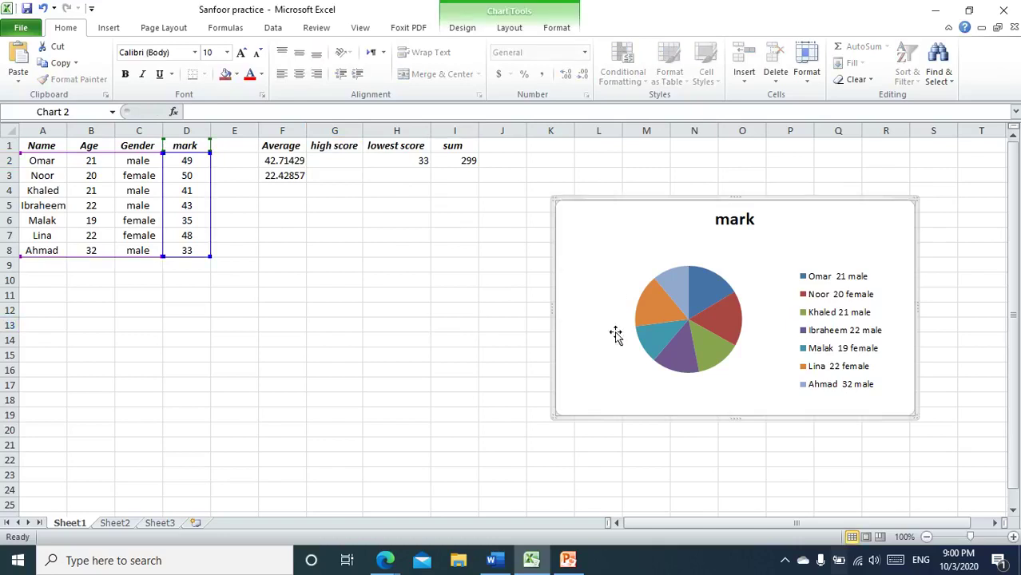
click(702, 293)
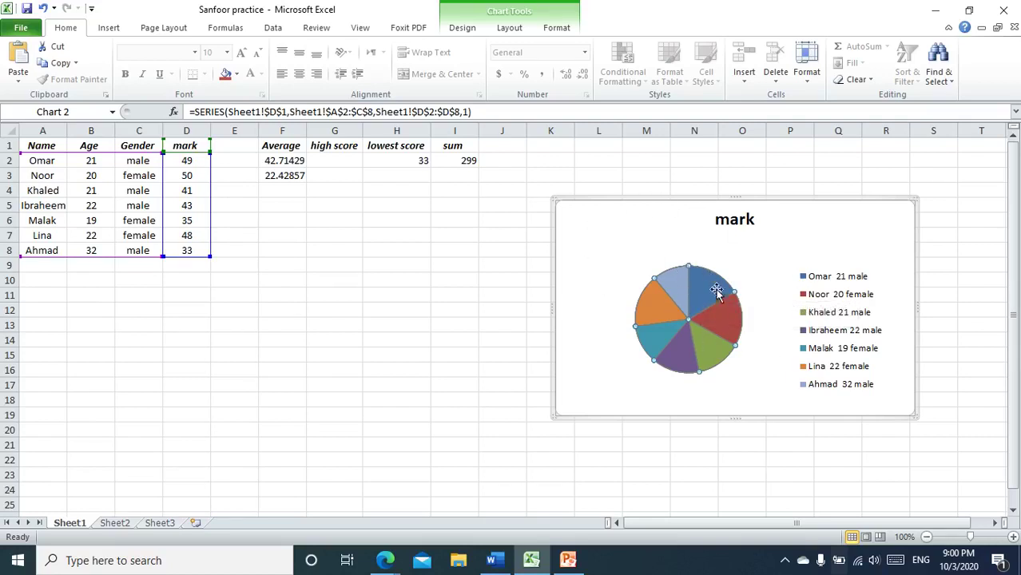
drag(680, 200, 622, 192)
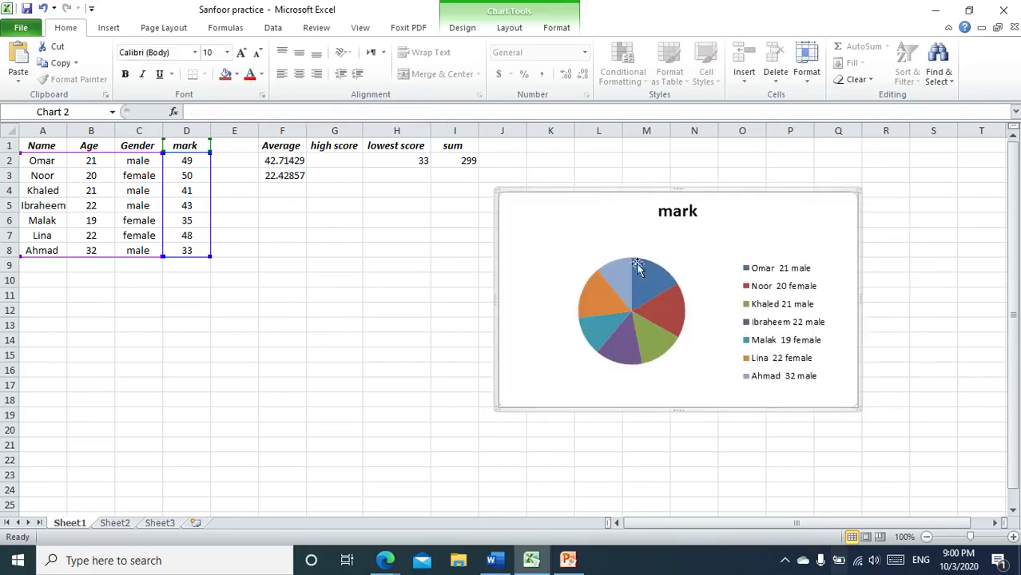
Step: Review the chart types available for the mark series and keep the exploded pie type
right_click(627, 284)
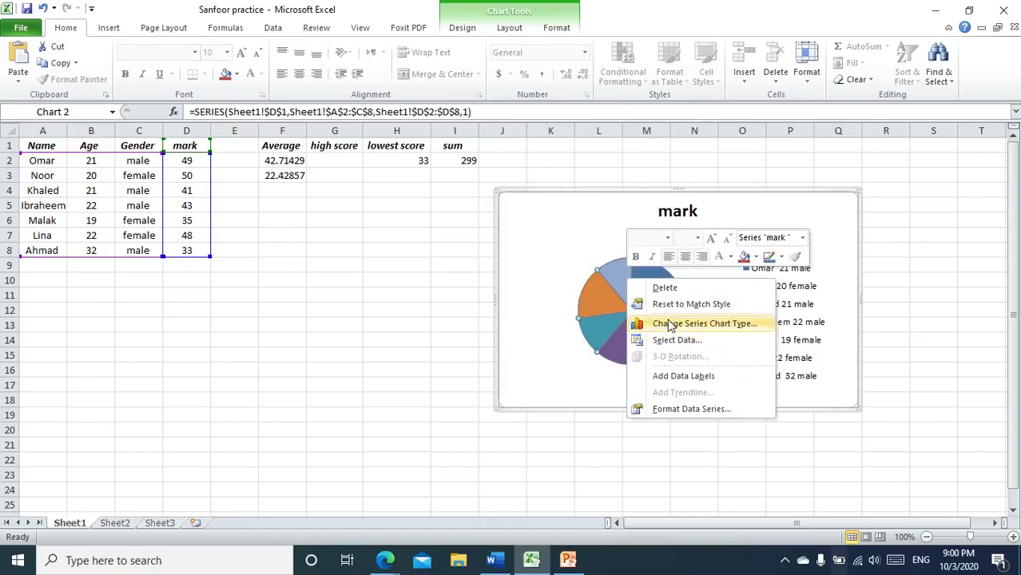
click(670, 324)
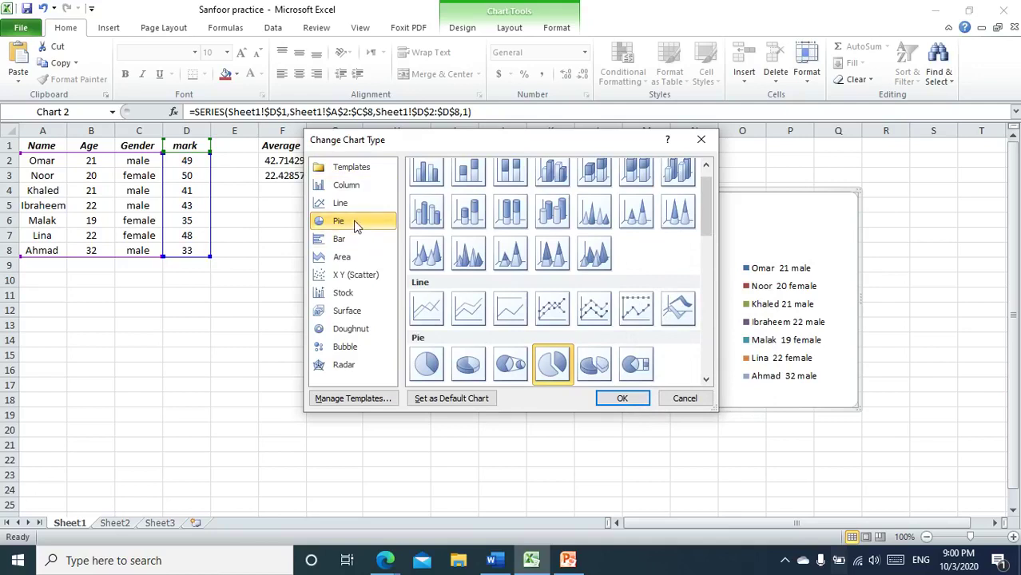
click(621, 398)
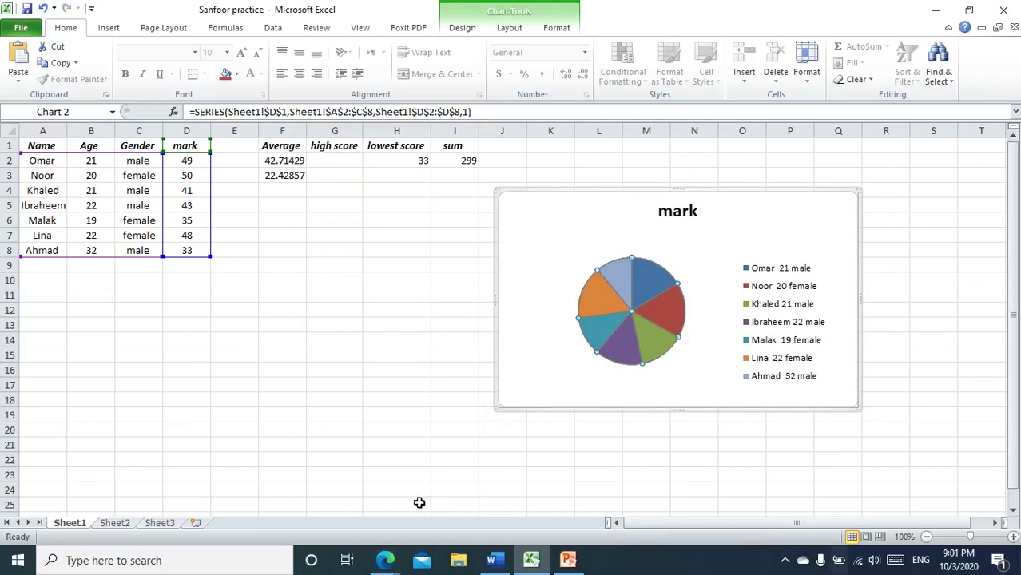
Step: Switch to the Facebook Live Producer page in Edge and examine the viewers' comments and questions about the lesson
click(389, 560)
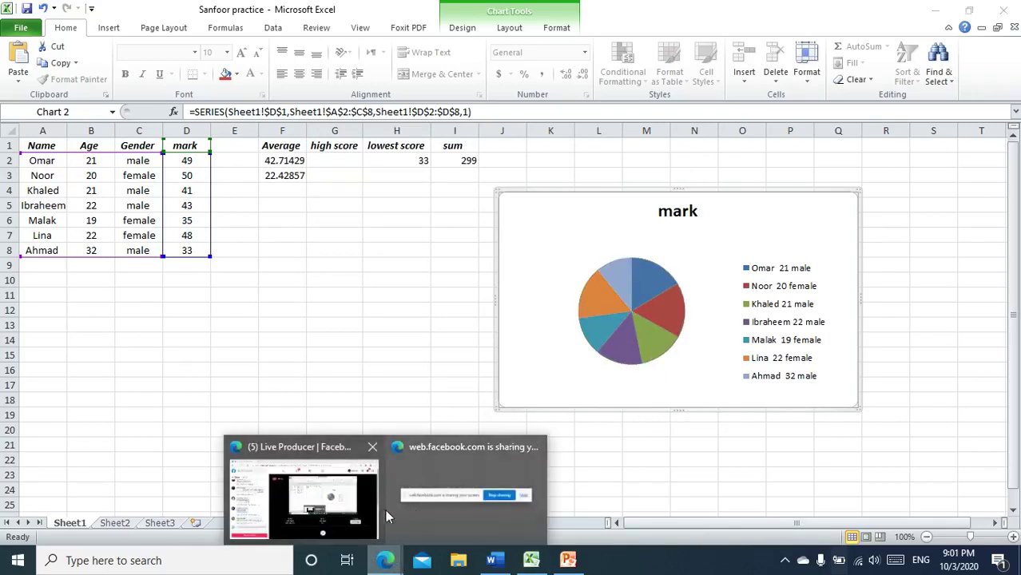
mouse_move(370, 506)
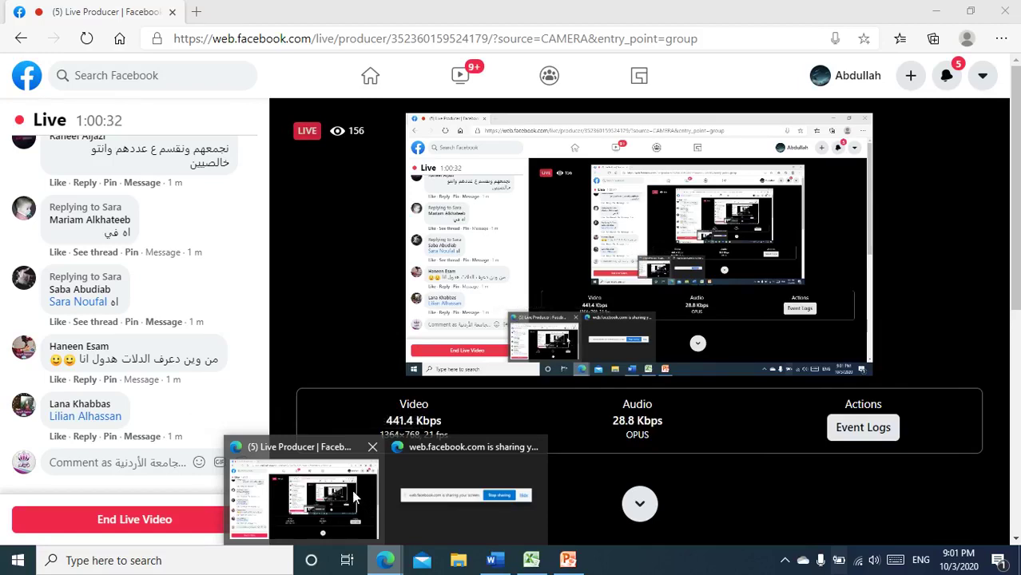
click(351, 490)
scroll(134, 292, up, 2)
drag(220, 307, 124, 311)
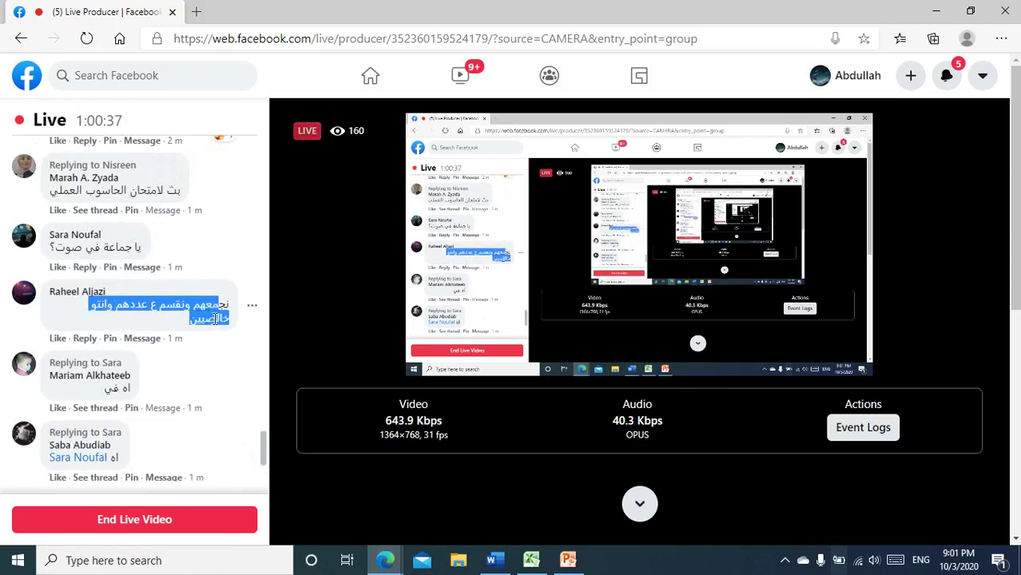
click(236, 266)
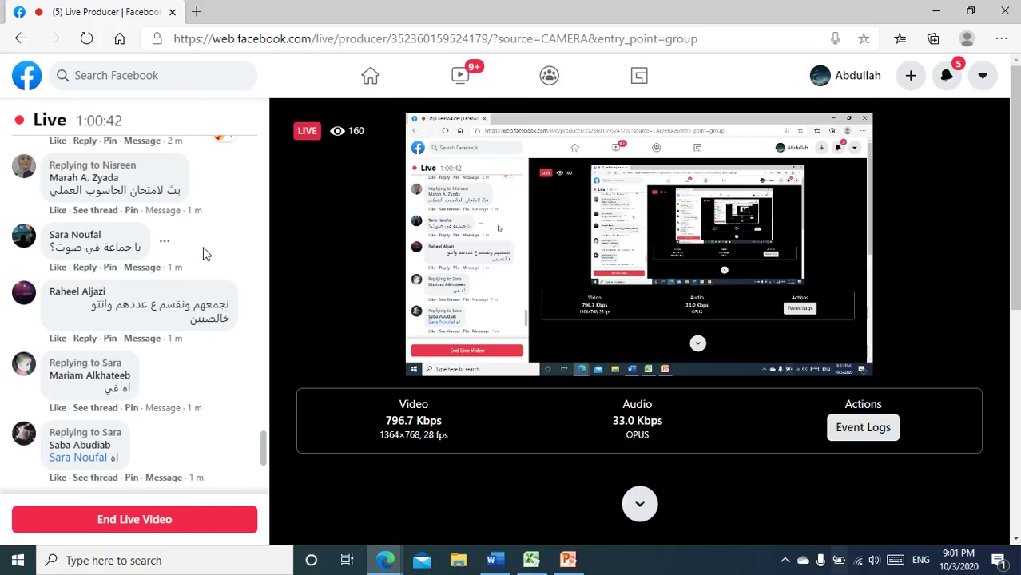
scroll(203, 252, up, 1)
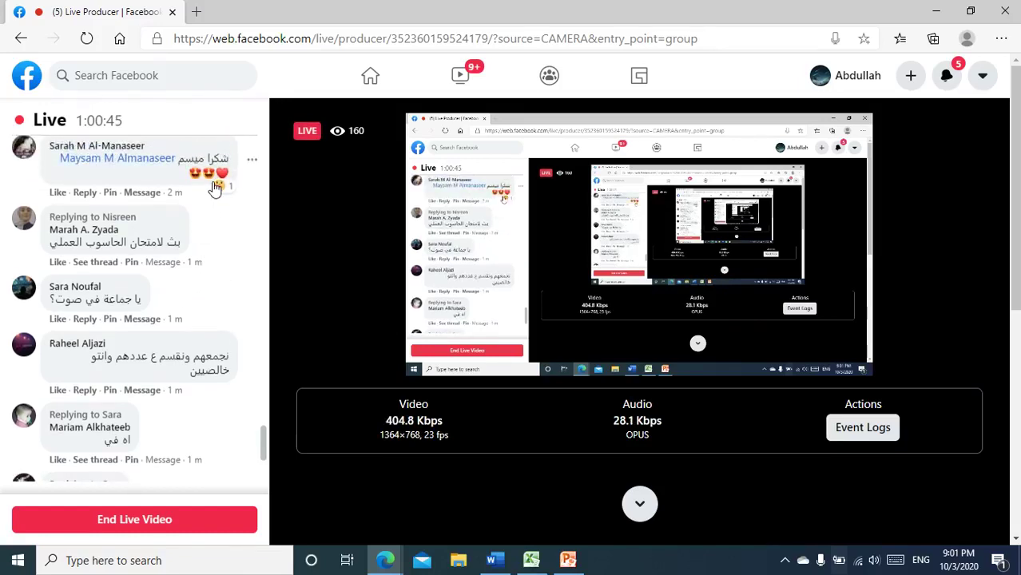
mouse_move(216, 188)
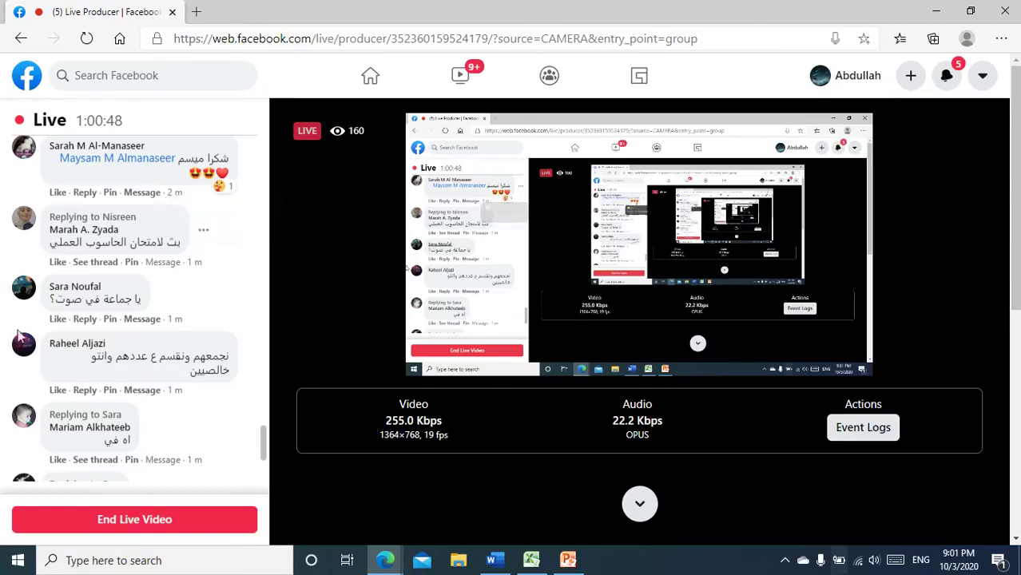
scroll(212, 240, down, 3)
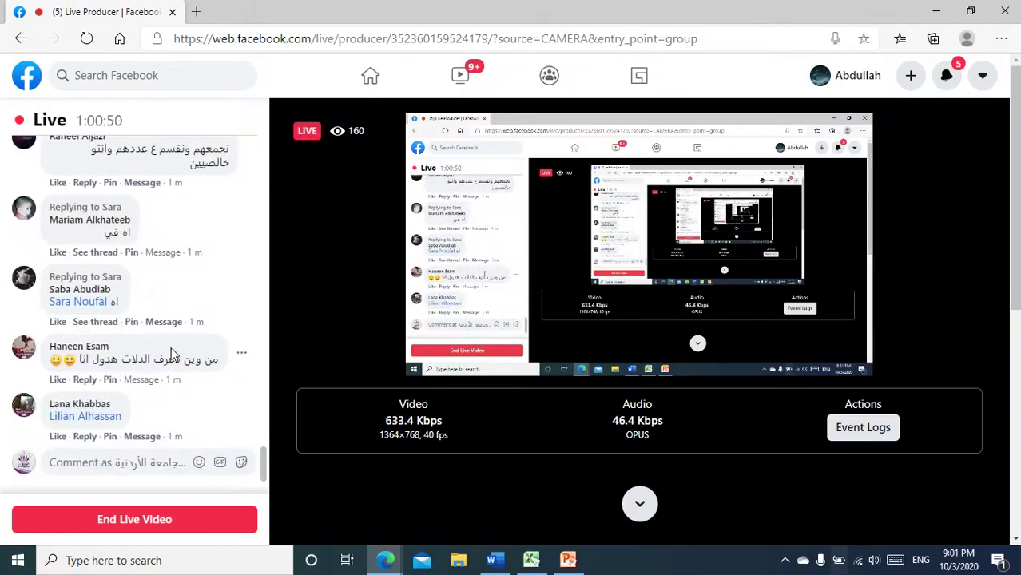
drag(216, 360, 85, 361)
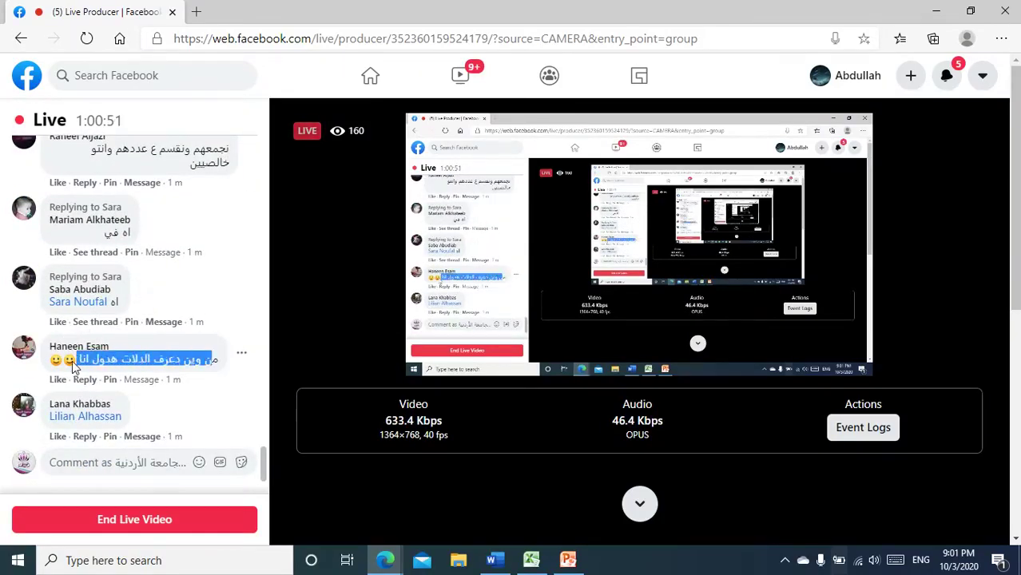
click(250, 405)
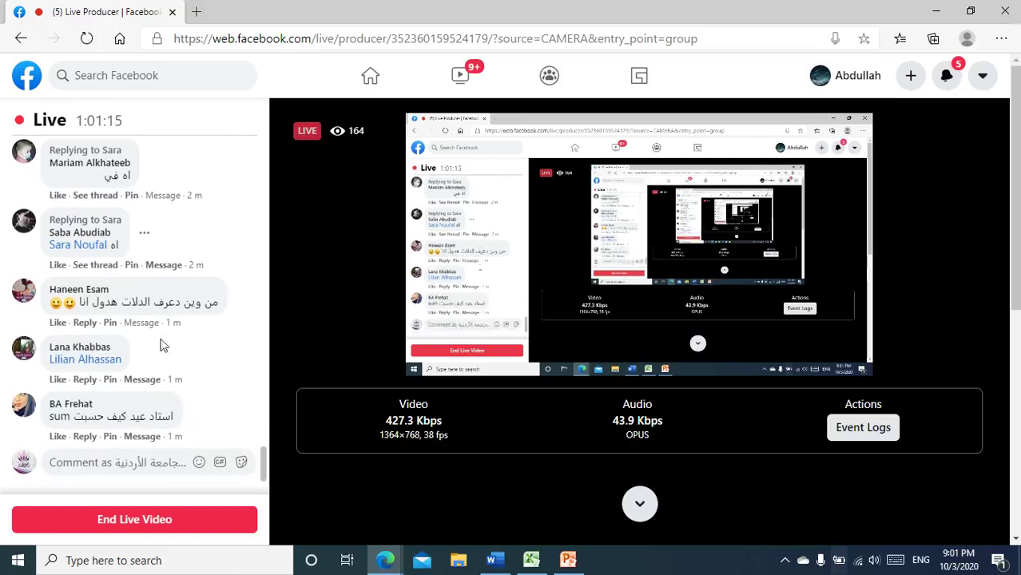
drag(172, 417, 51, 416)
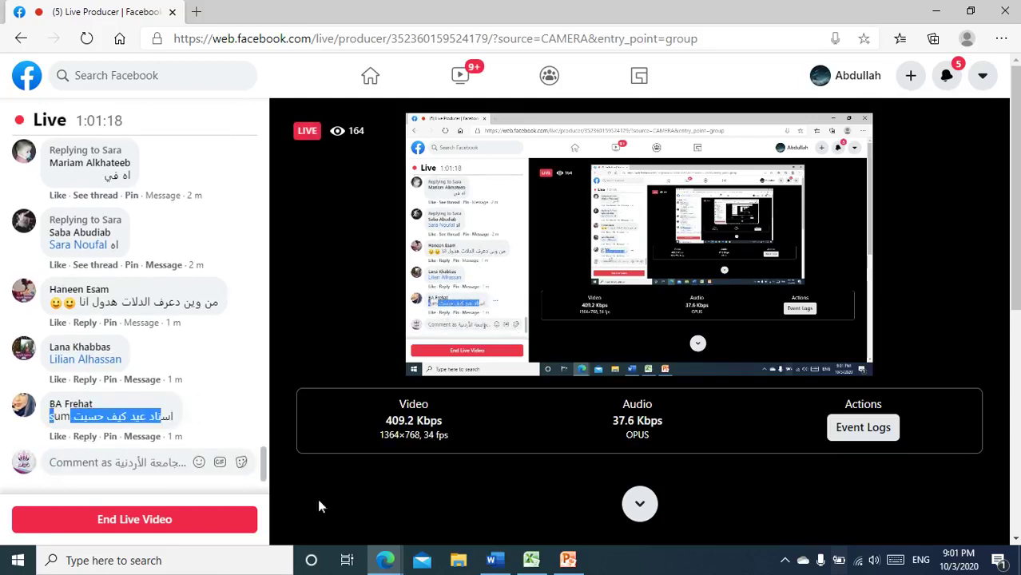
Step: Switch to the Excel workbook and enter a SUM formula for the ages in B2:B8 in cell I3, under the sum heading
click(532, 564)
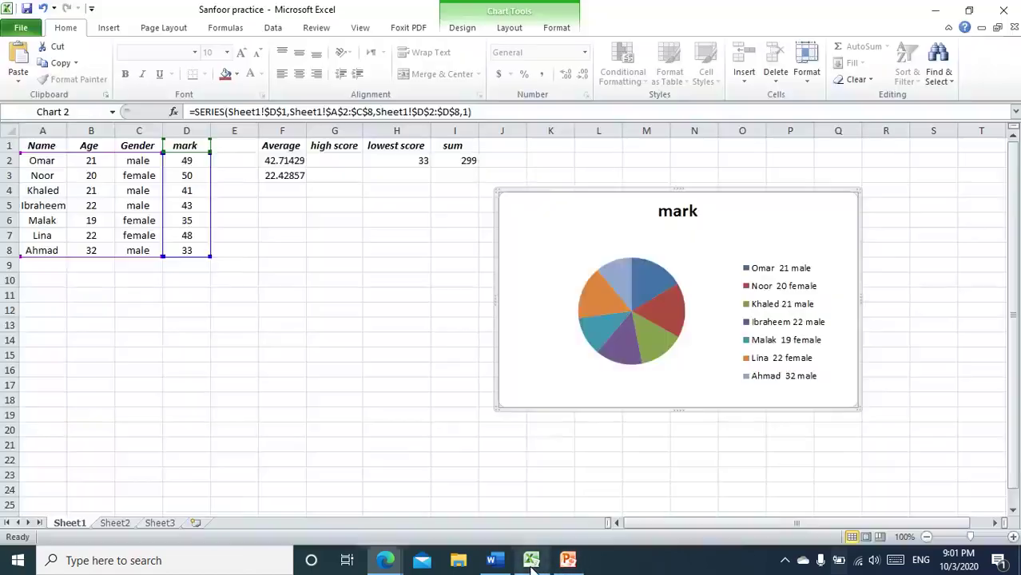
click(458, 171)
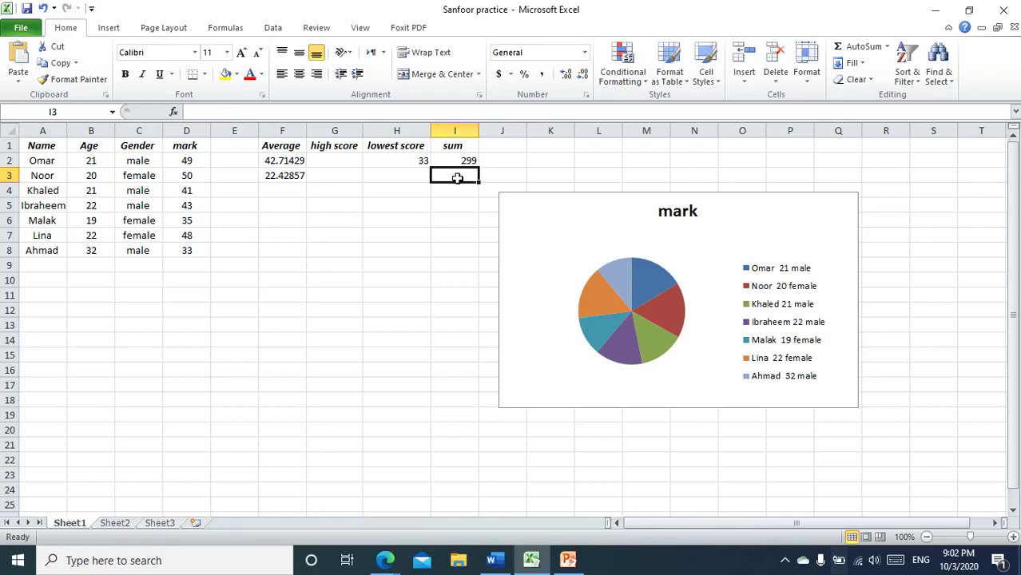
text(=)
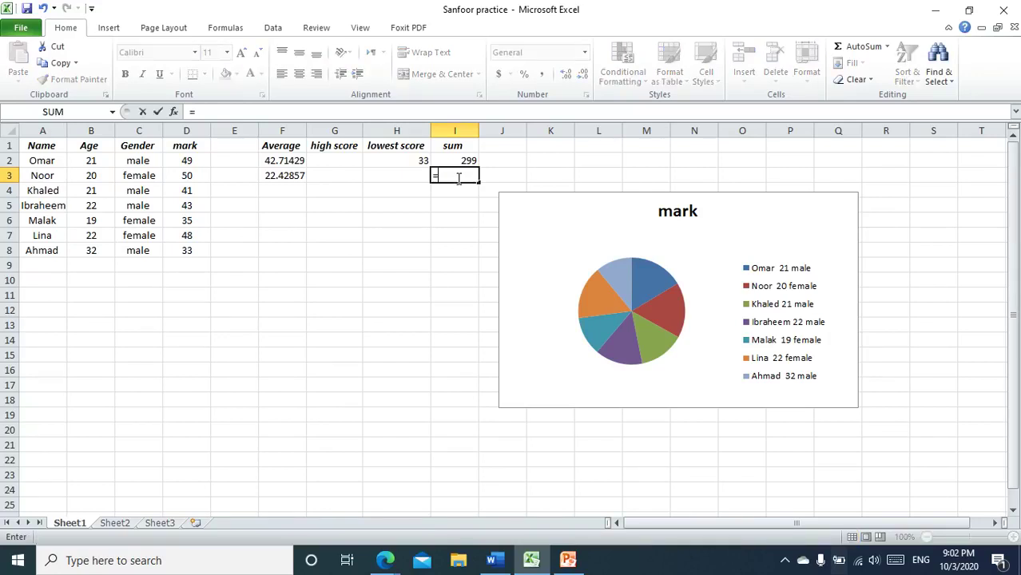
text(su)
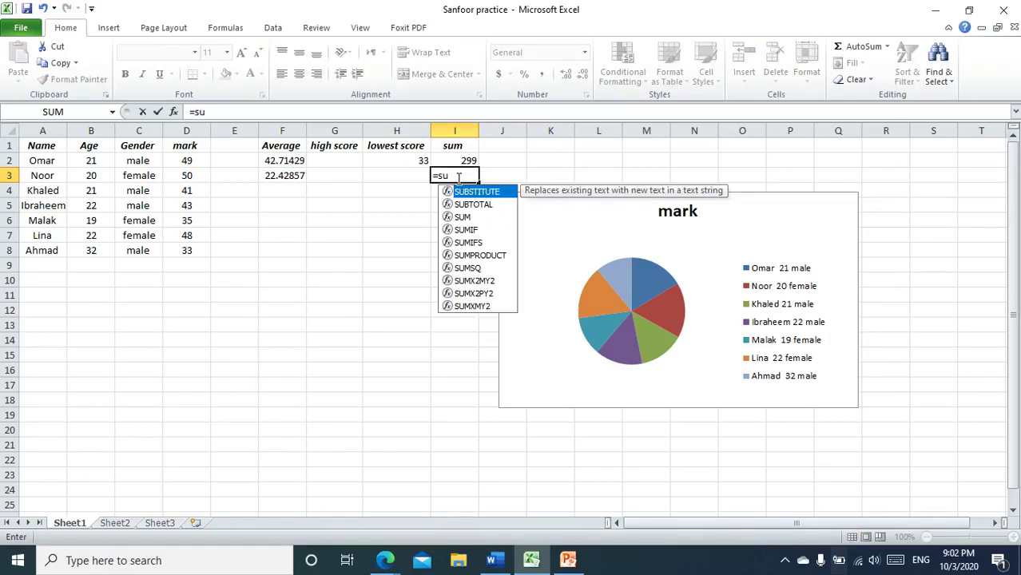
text(m()
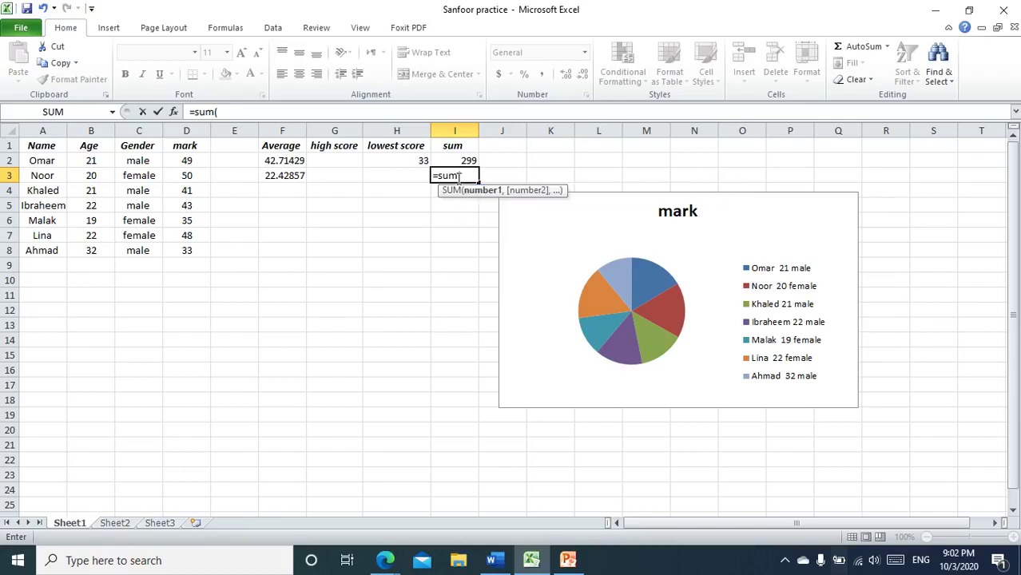
click(89, 161)
key(F8)
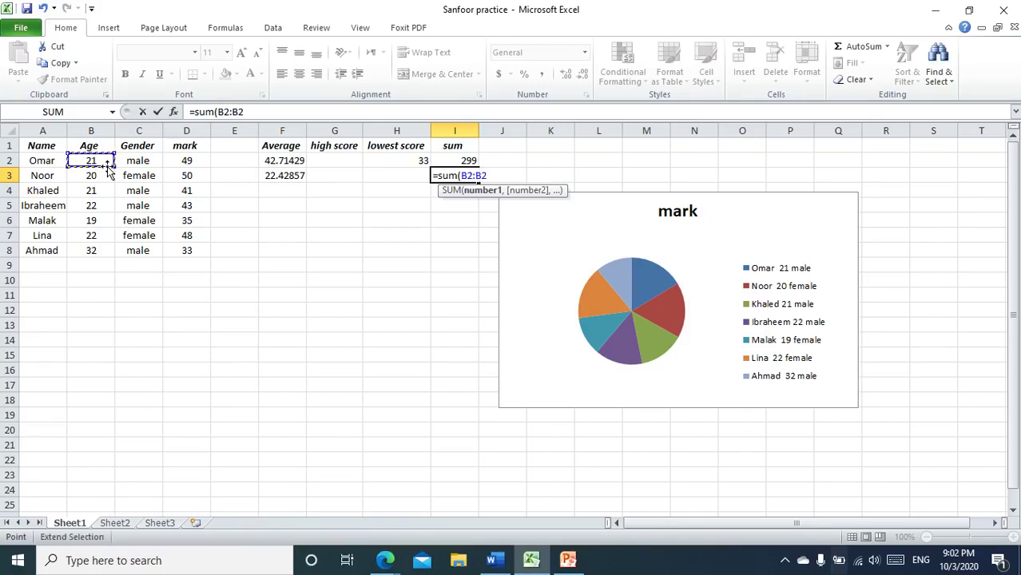
click(90, 251)
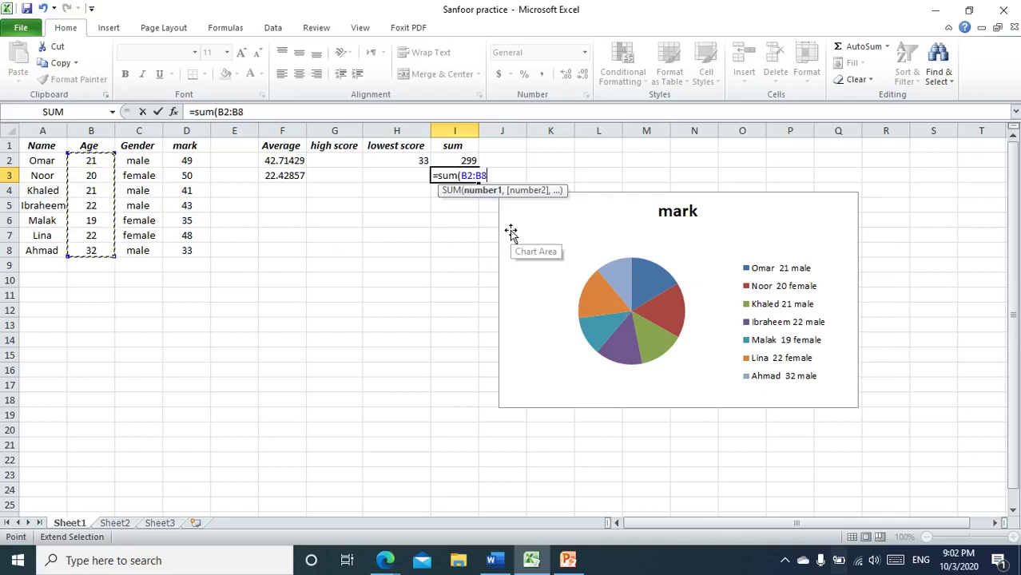
text())
key(Return)
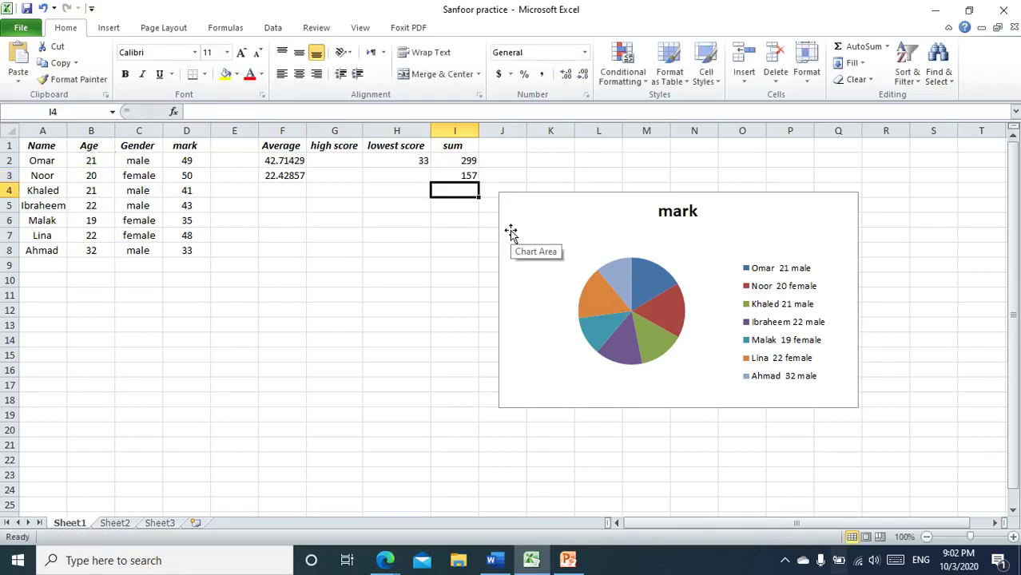
click(457, 176)
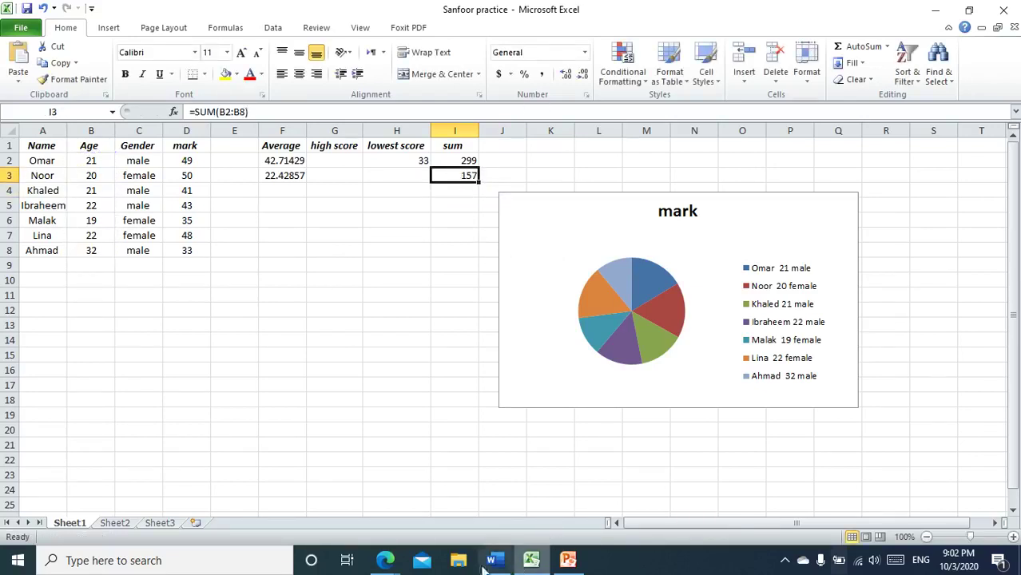
Step: Return to the Facebook Live Producer page and read the newest viewer comments, including the question about a theory review
mouse_move(387, 561)
click(298, 482)
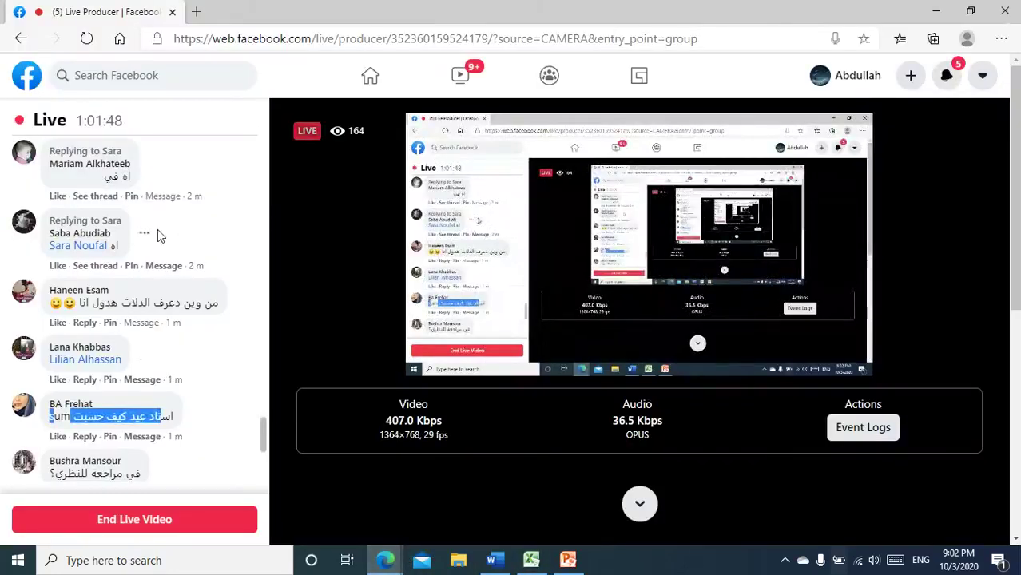
scroll(216, 360, down, 2)
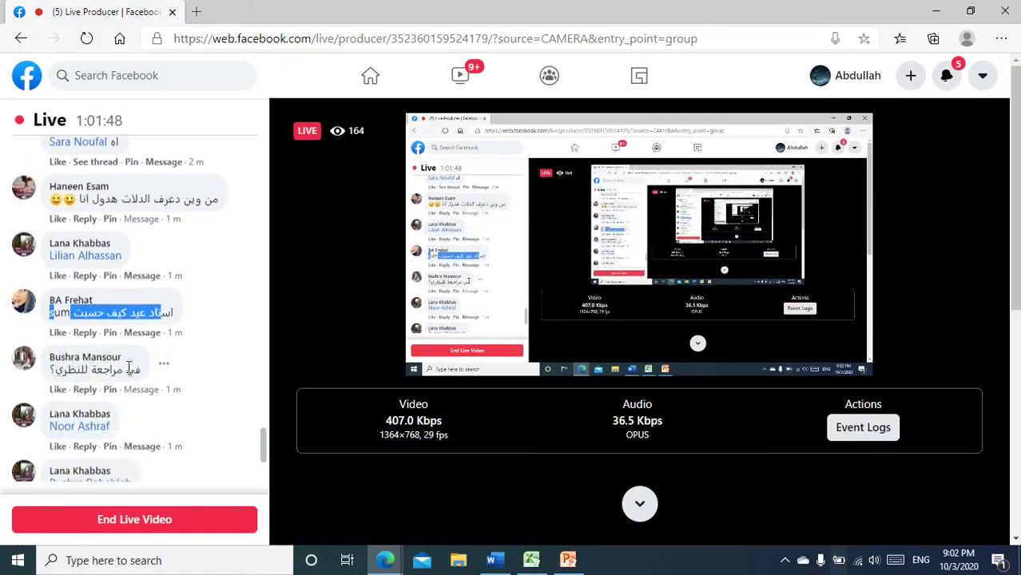
drag(137, 370, 53, 370)
drag(141, 370, 63, 368)
click(235, 317)
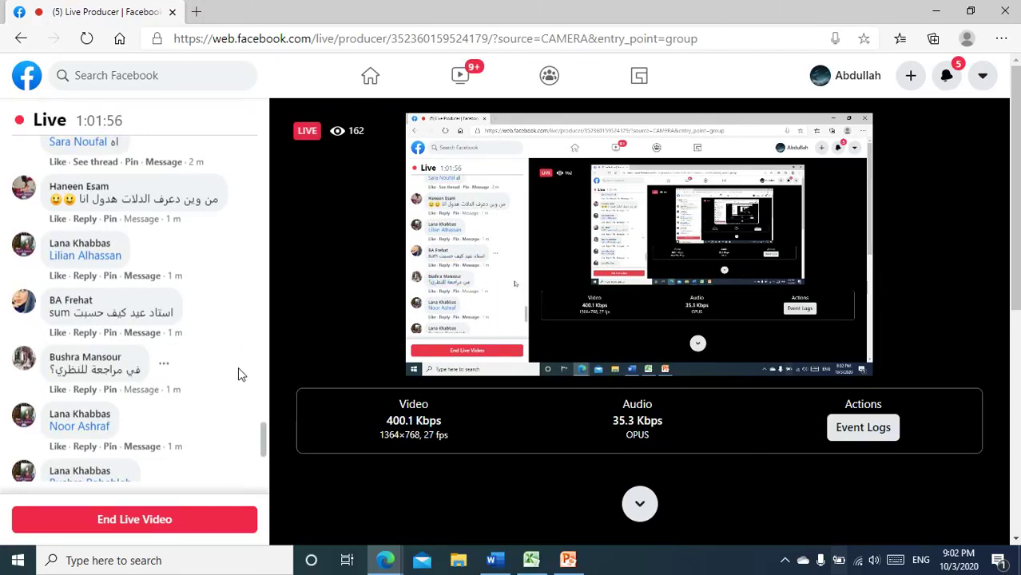
scroll(237, 372, down, 1)
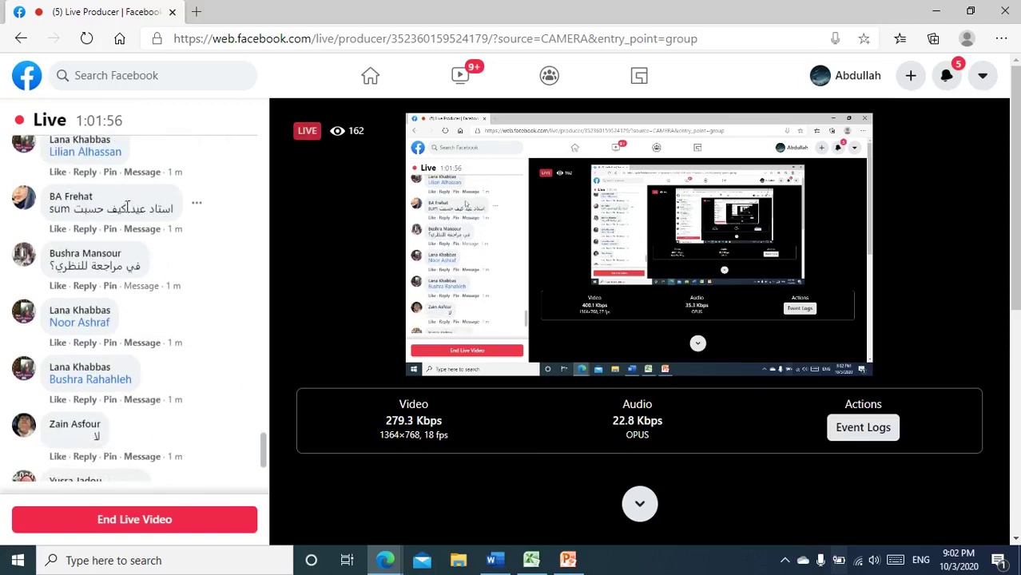
scroll(165, 260, down, 3)
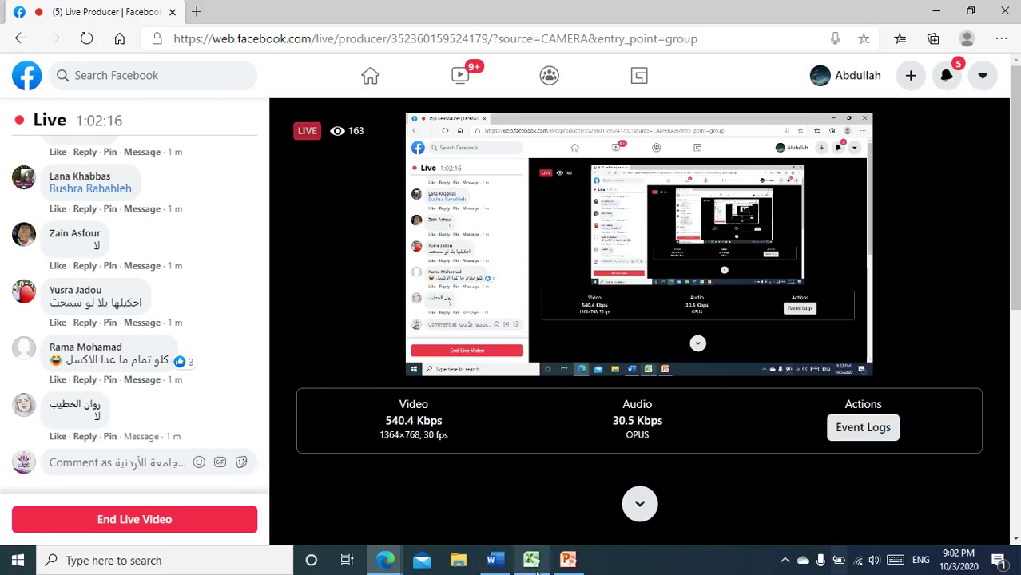
mouse_move(533, 568)
click(530, 516)
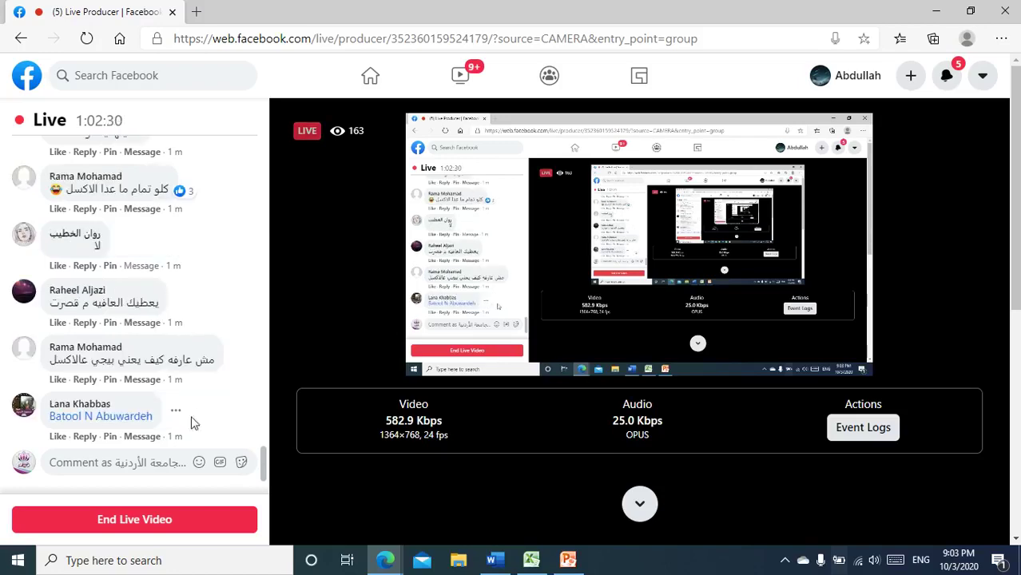
Step: Switch back to the Excel workbook and inspect the average formula for the marks in cell F2
click(531, 560)
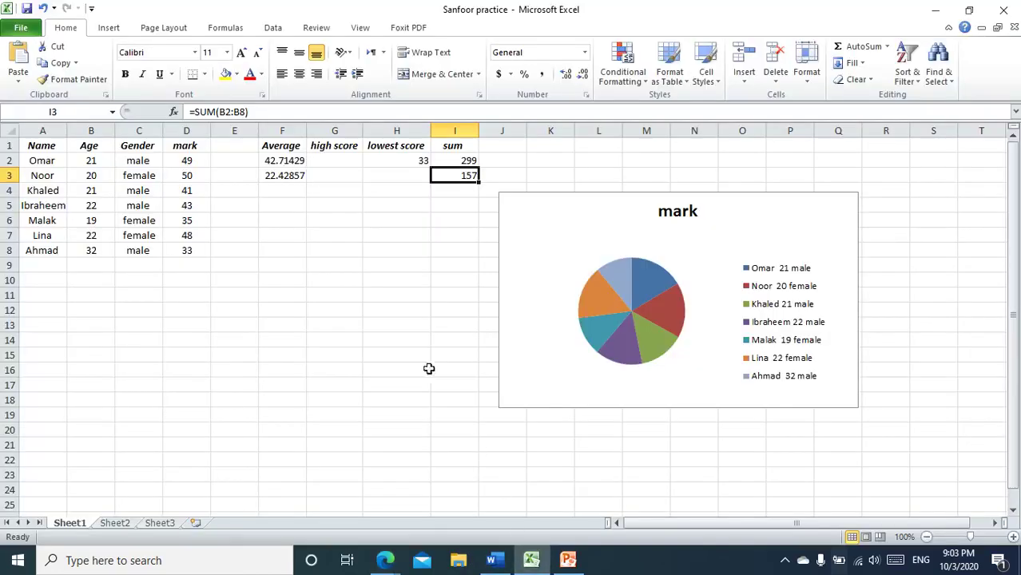
click(291, 162)
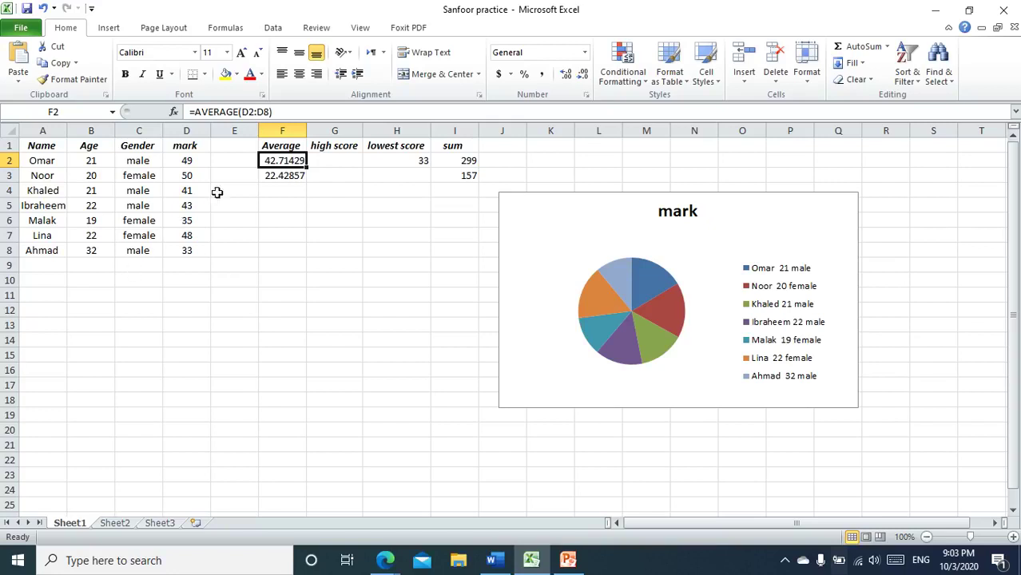
Step: Inspect the marks' average formula in cell F2 and its D2:D8 range, leaving the formula as it is
click(279, 150)
click(279, 160)
mouse_move(276, 112)
mouse_down()
mouse_move(219, 111)
mouse_move(276, 112)
mouse_up()
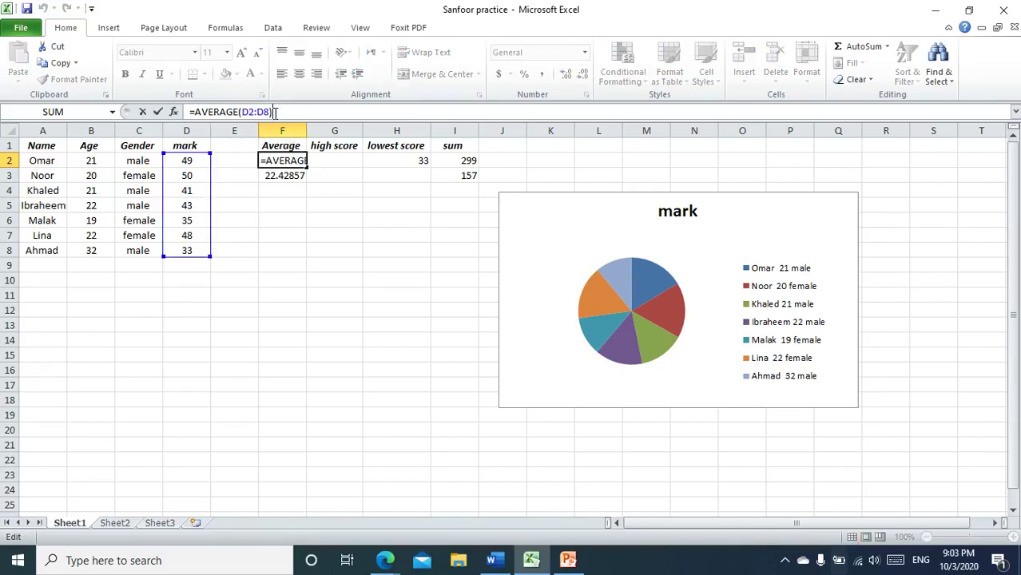
click(249, 112)
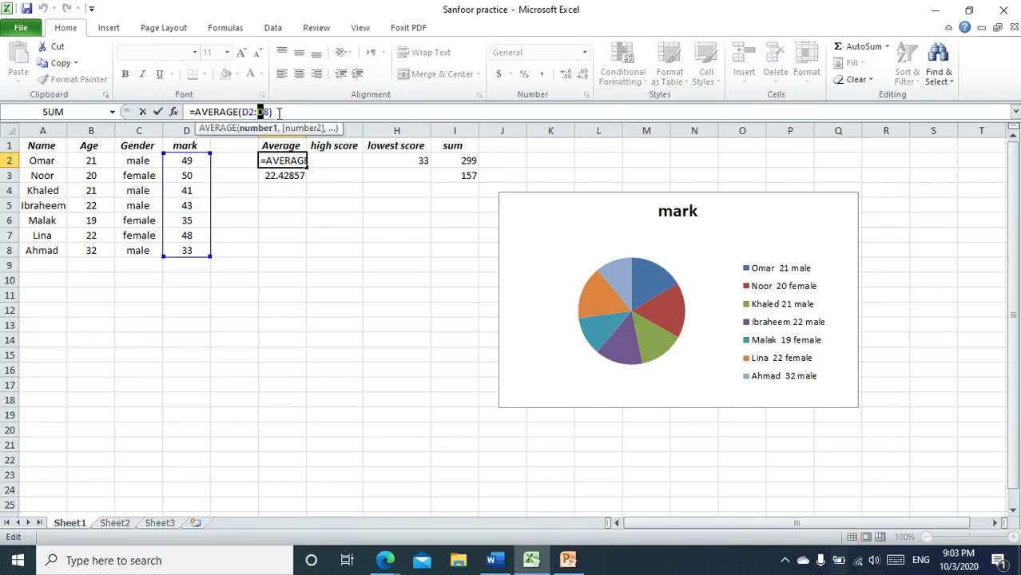
click(298, 208)
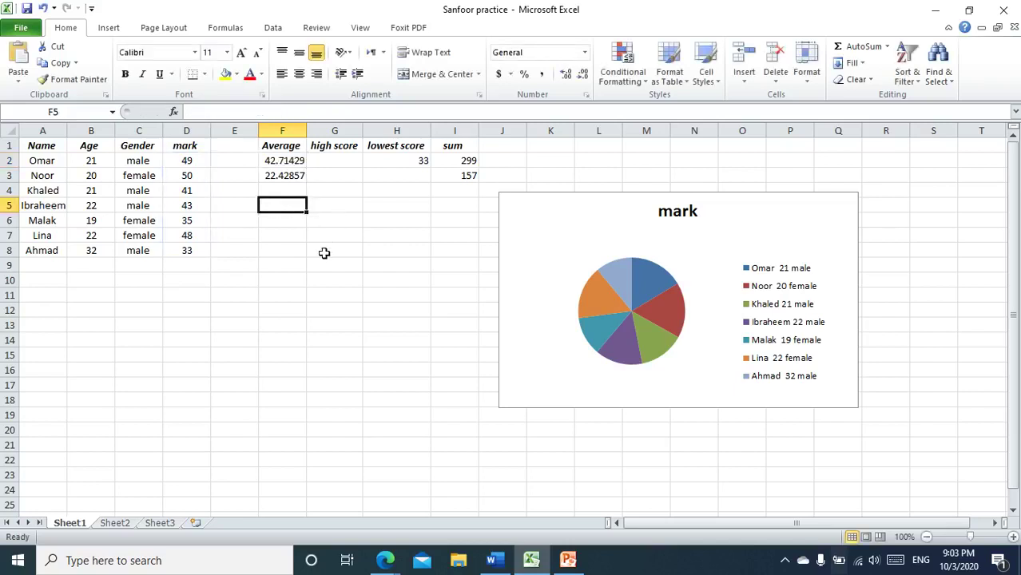
Step: Change the chart type of the mark chart to a basic pie without separated slices
click(689, 214)
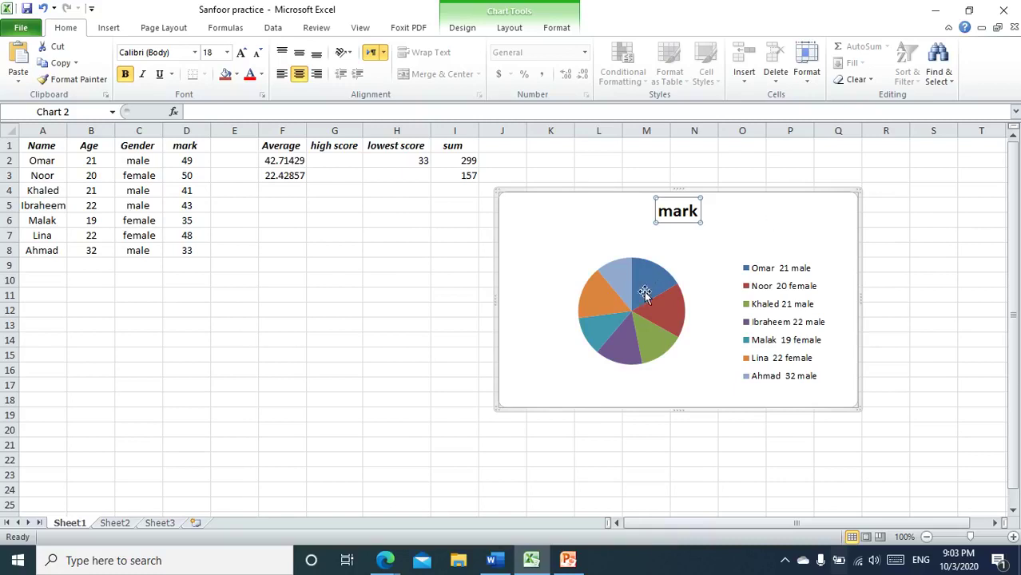
click(590, 238)
click(568, 221)
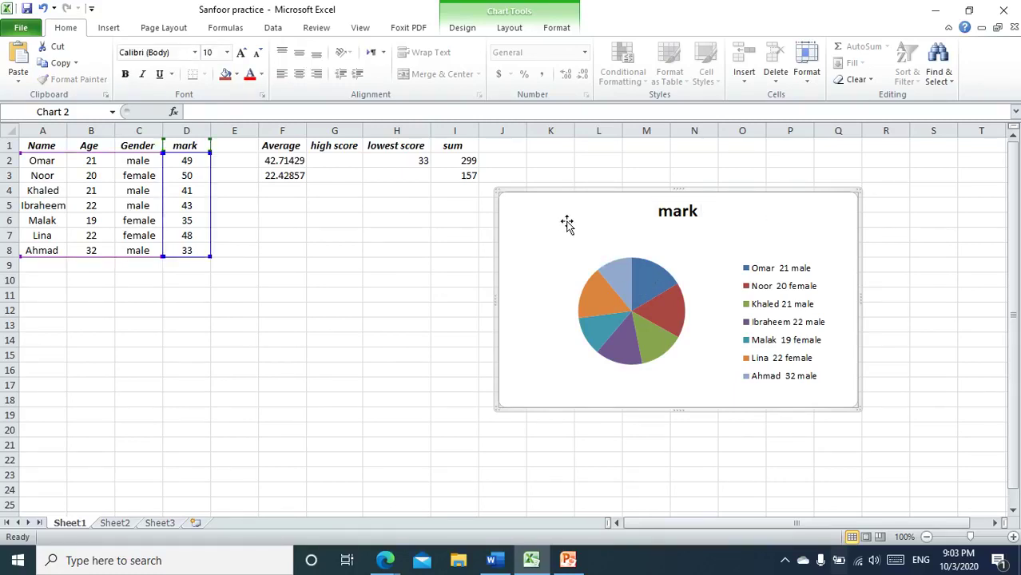
right_click(568, 226)
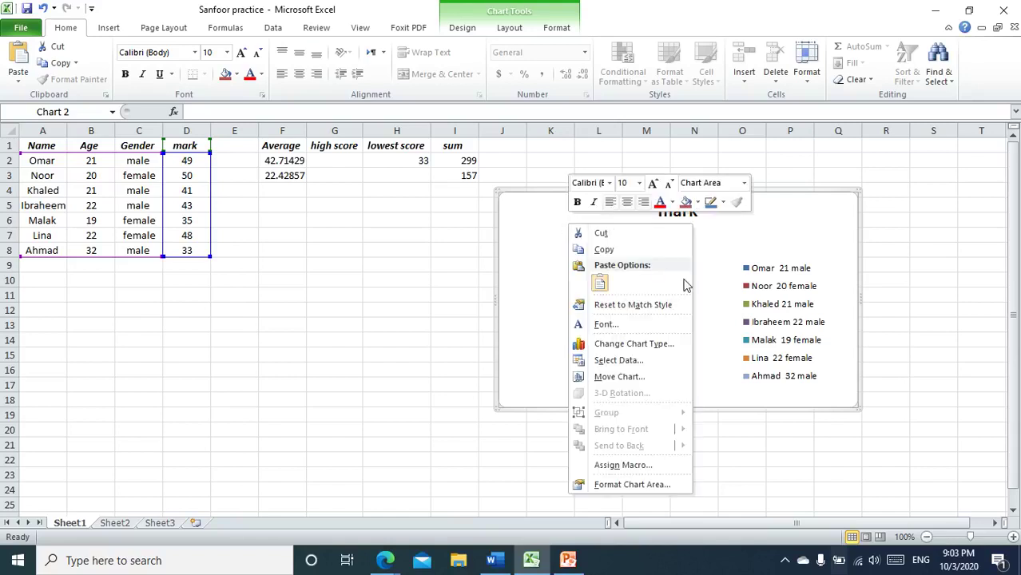
click(671, 345)
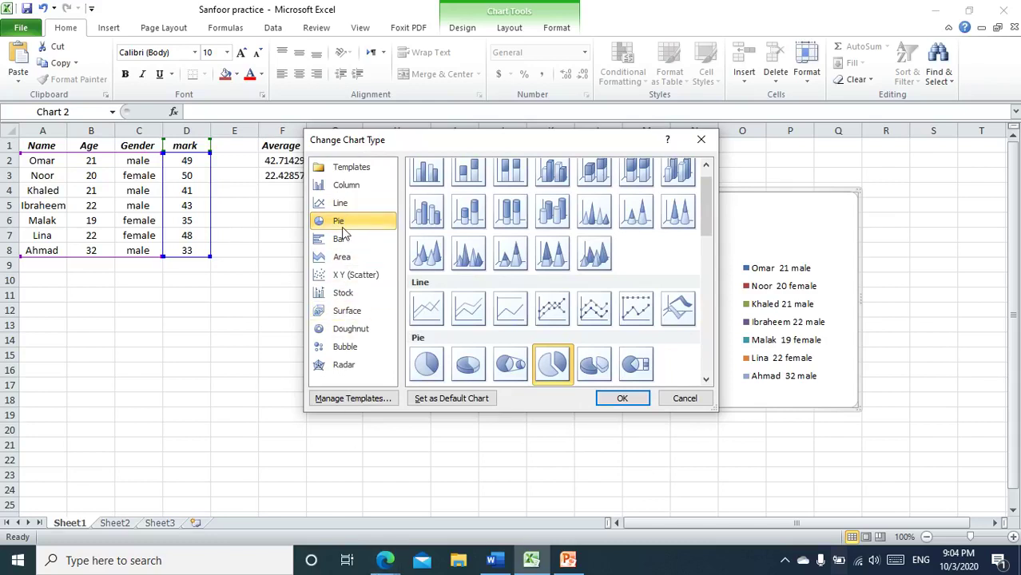
click(622, 401)
click(334, 309)
click(357, 162)
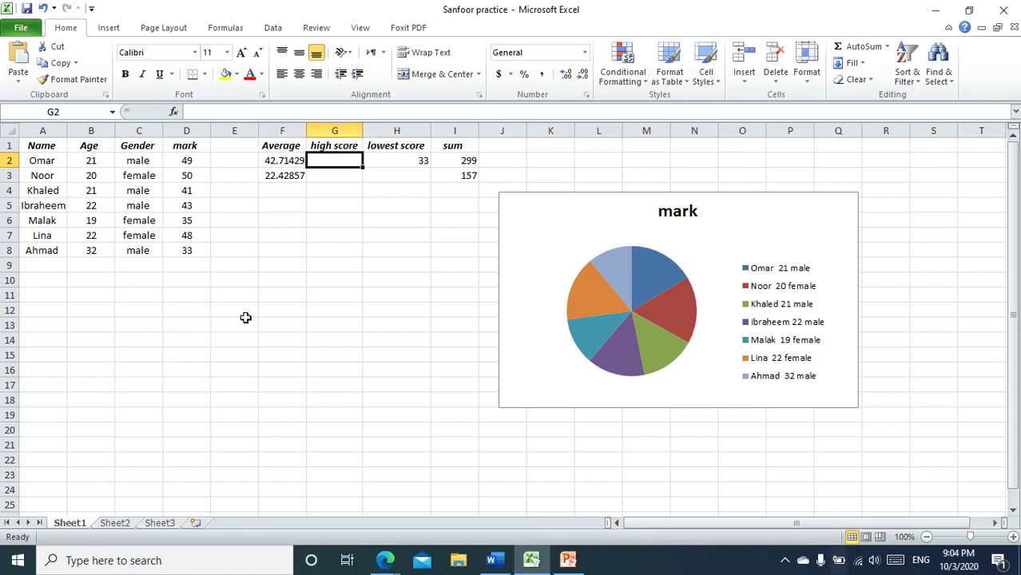
click(326, 145)
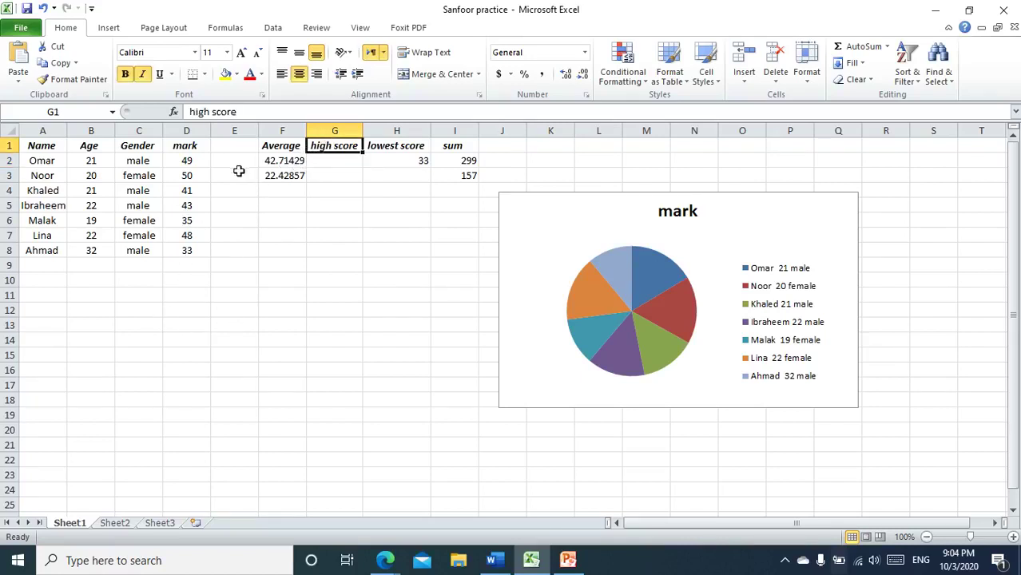
click(203, 161)
click(342, 156)
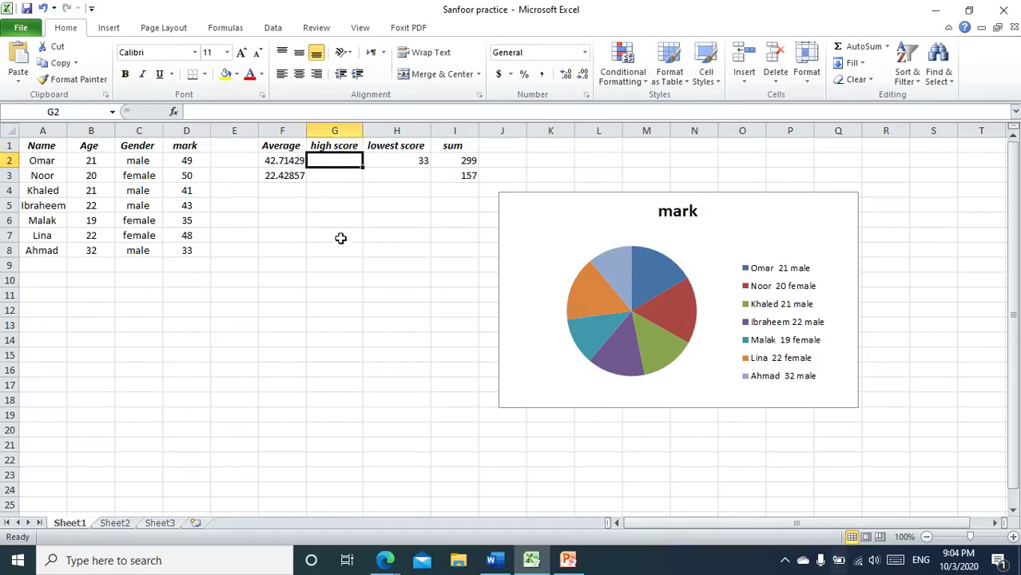
text(=(jfdfjodijf)
key(BackSpace)
key(BackSpace)
key(BackSpace)
key(BackSpace)
key(BackSpace)
key(BackSpace)
key(BackSpace)
key(BackSpace)
key(BackSpace)
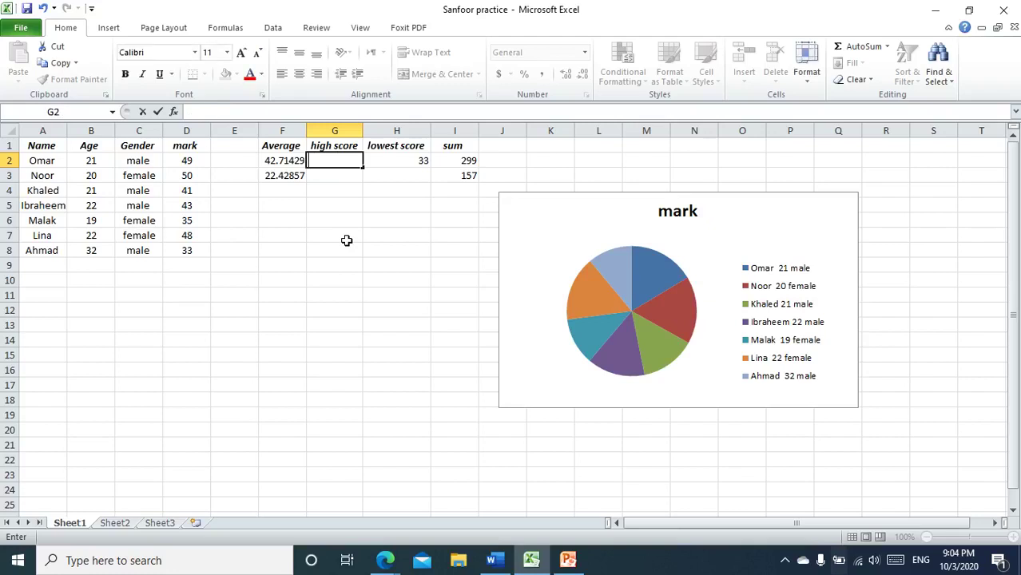
Step: Examine the marks in D2:D8 to point out the highest one
drag(185, 160, 198, 247)
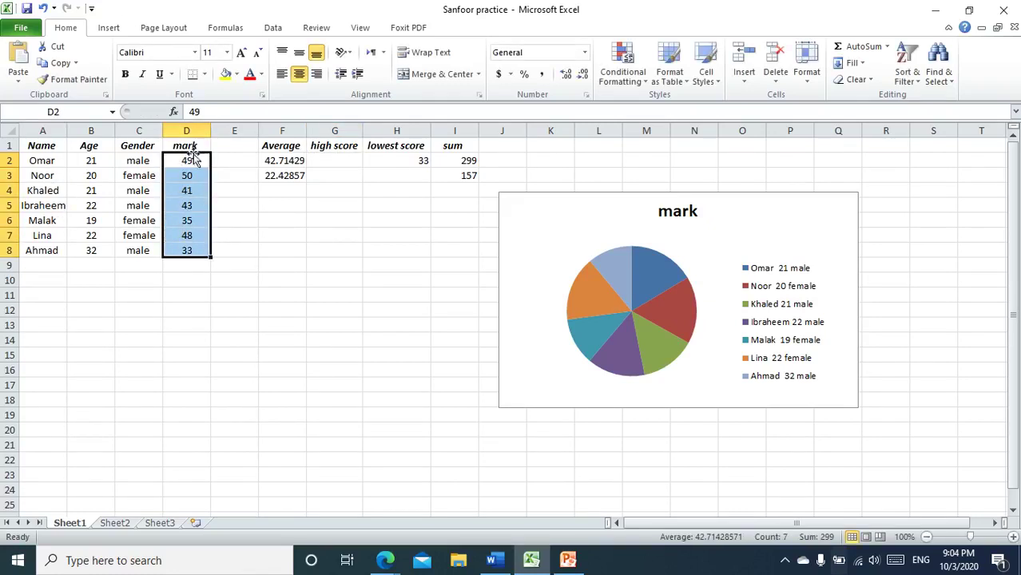
click(203, 184)
click(202, 174)
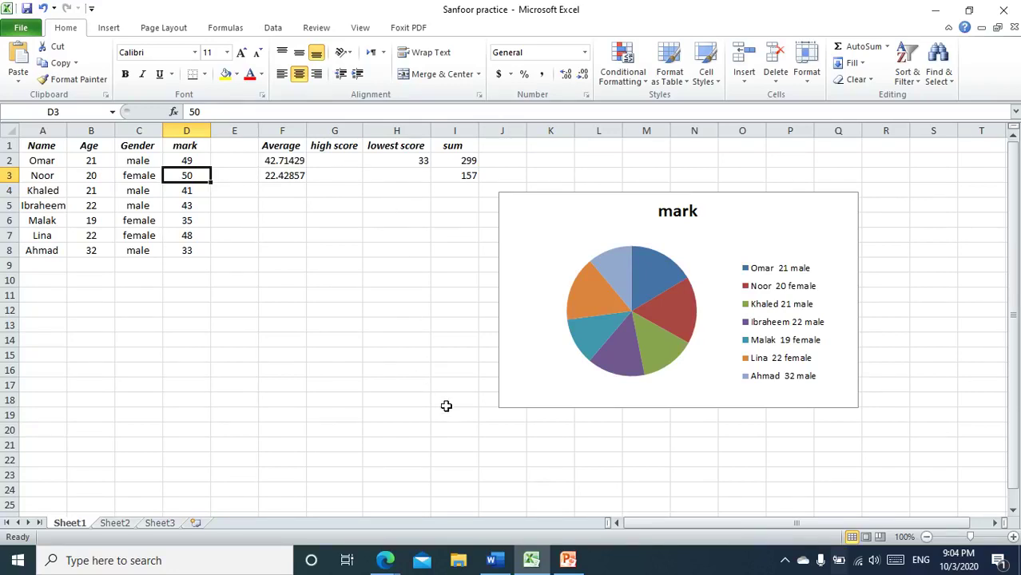
Step: Switch to the Facebook Live Producer page and look back through the viewer comments for the question about calculating the lowest score
click(370, 560)
click(361, 531)
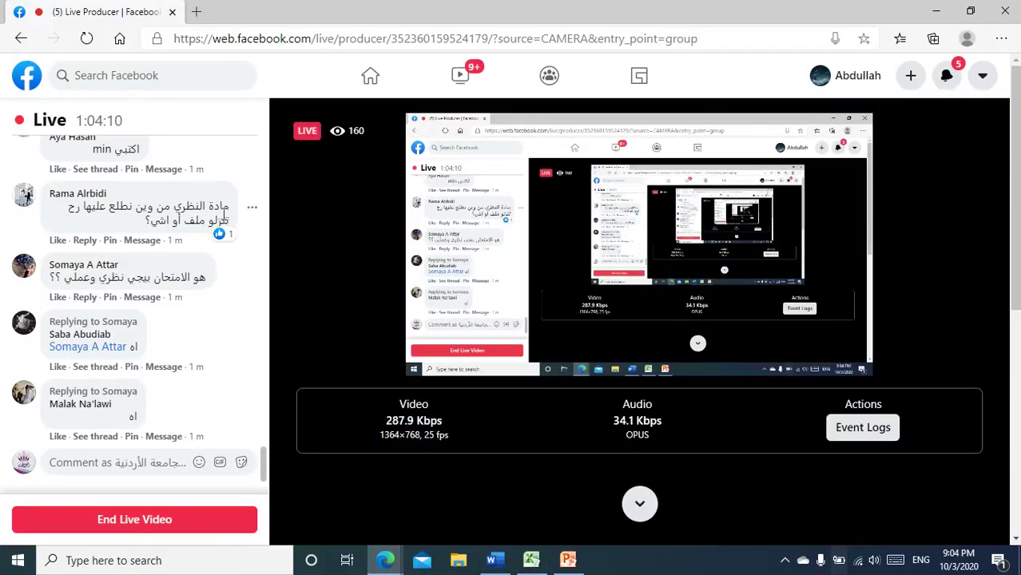
scroll(195, 296, up, 2)
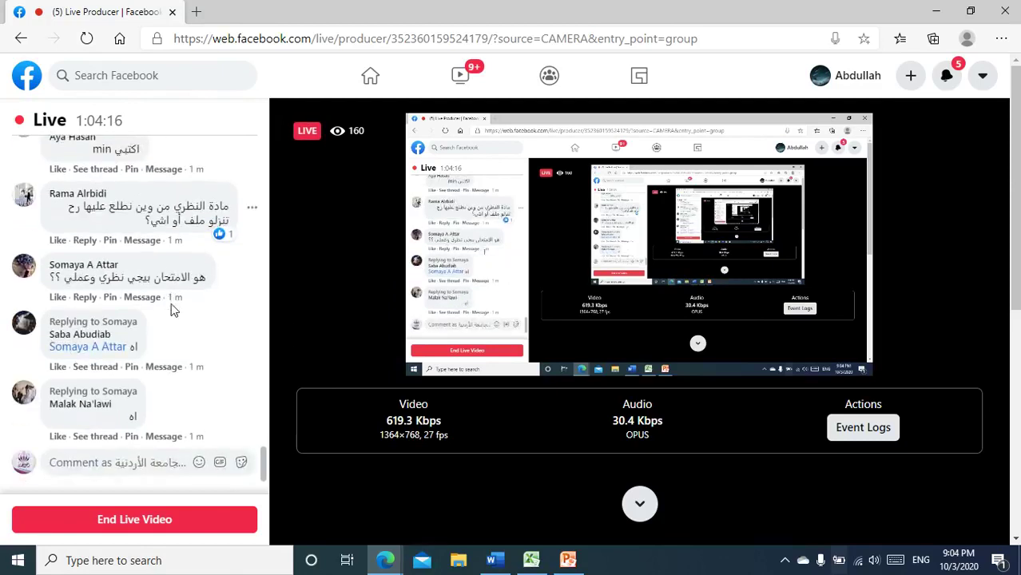
scroll(171, 308, up, 3)
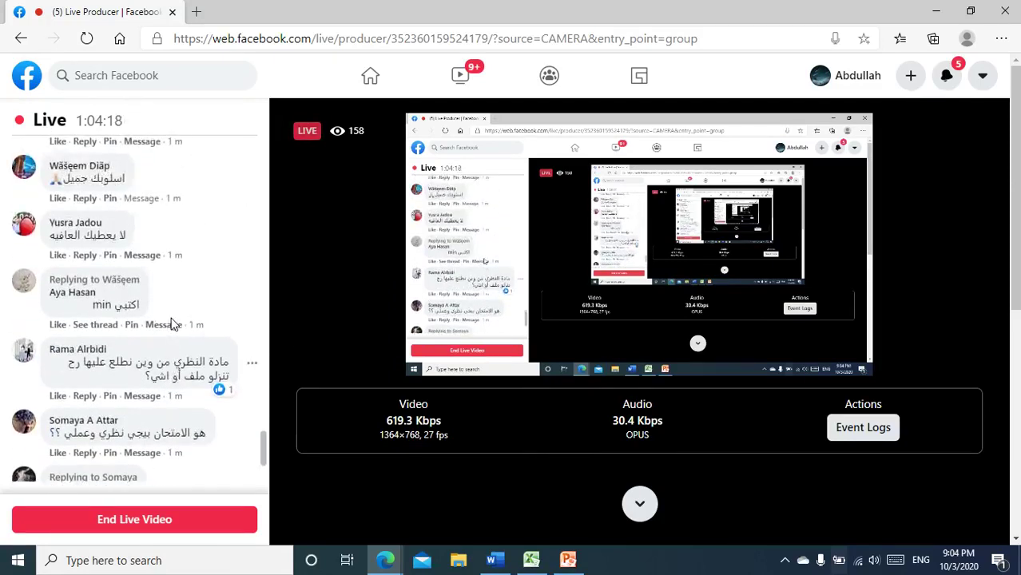
scroll(171, 324, up, 2)
scroll(137, 299, up, 1)
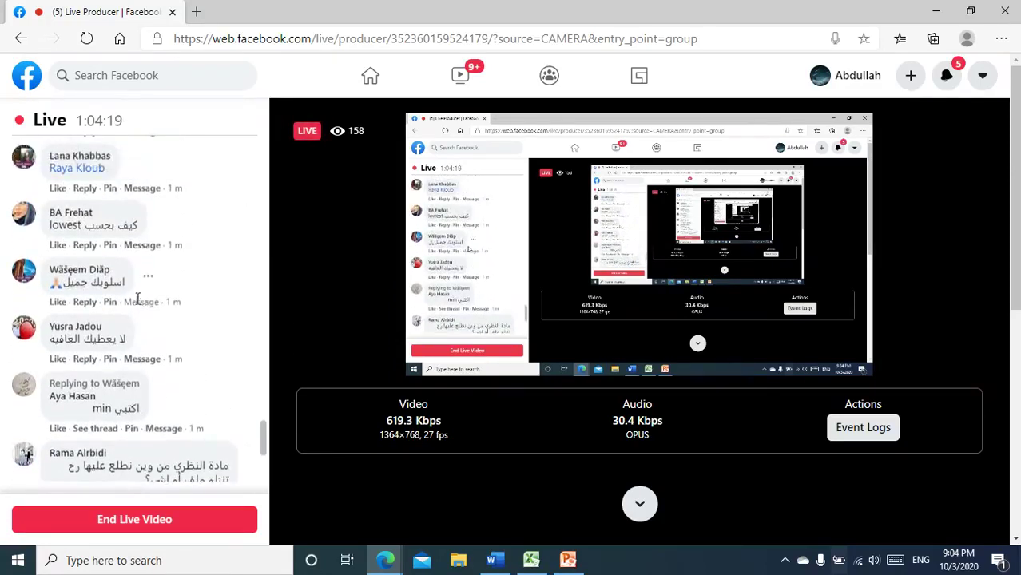
scroll(148, 308, up, 1)
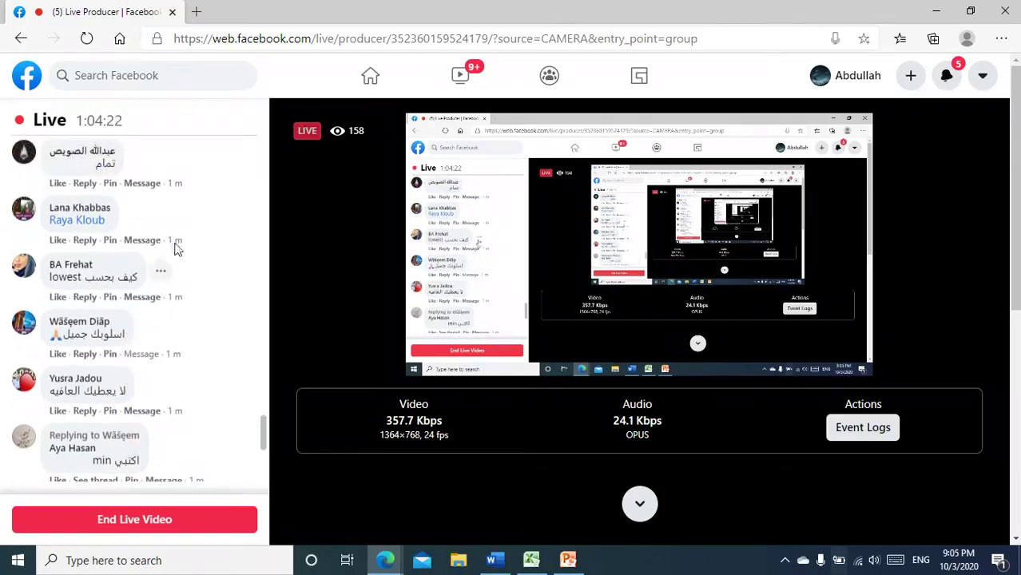
scroll(199, 231, up, 1)
drag(78, 329, 66, 330)
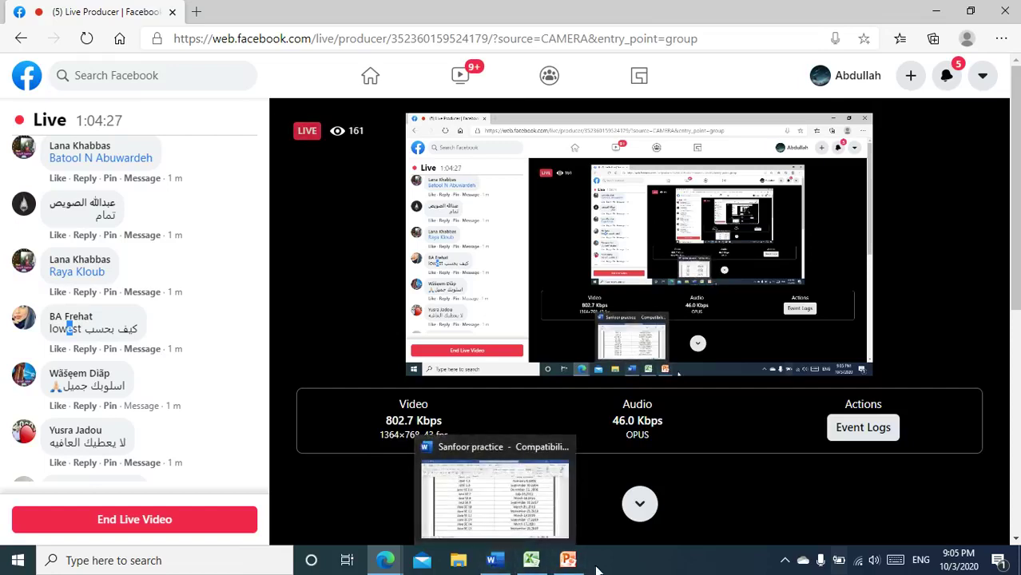
Step: Switch to the Excel workbook and re-enter the lowest score formula for the marks in cell H2 as =min(D2:D8)
click(531, 561)
click(342, 164)
click(381, 173)
double_click(382, 161)
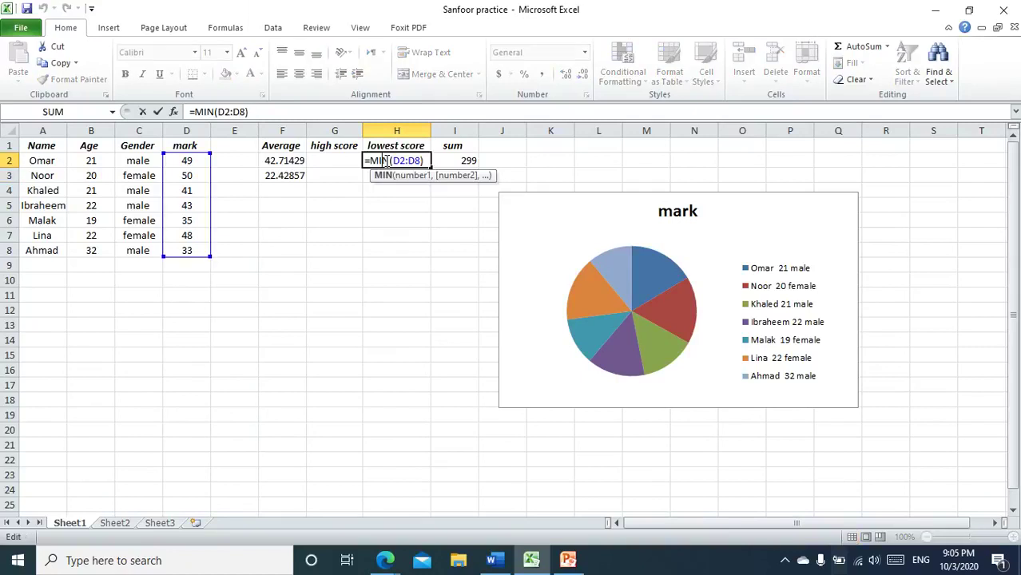
key(BackSpace)
key(BackSpace)
key(BackSpace)
key(Delete)
key(Delete)
key(Delete)
key(Delete)
key(Delete)
key(Delete)
key(Delete)
key(Delete)
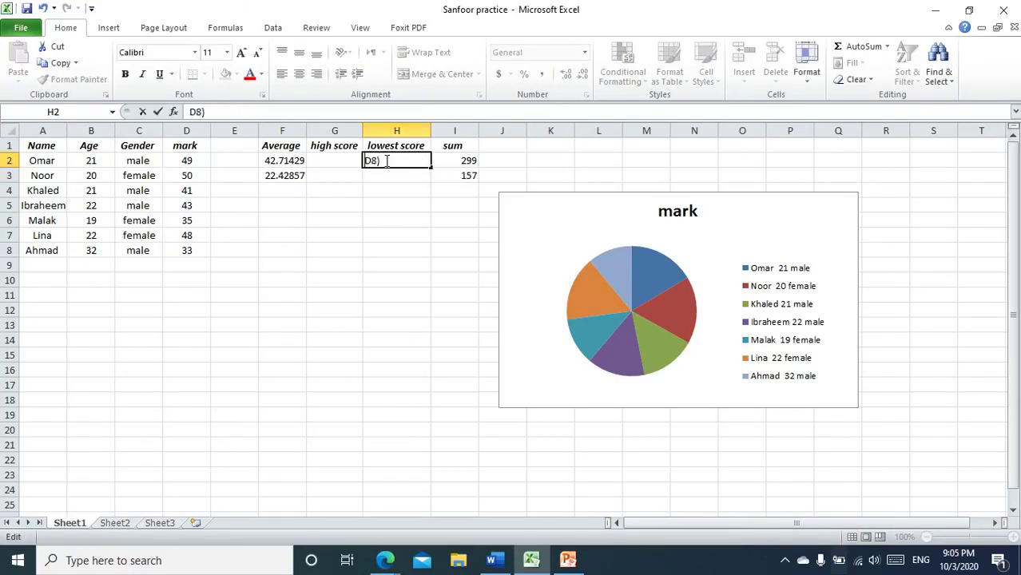
text(=min()
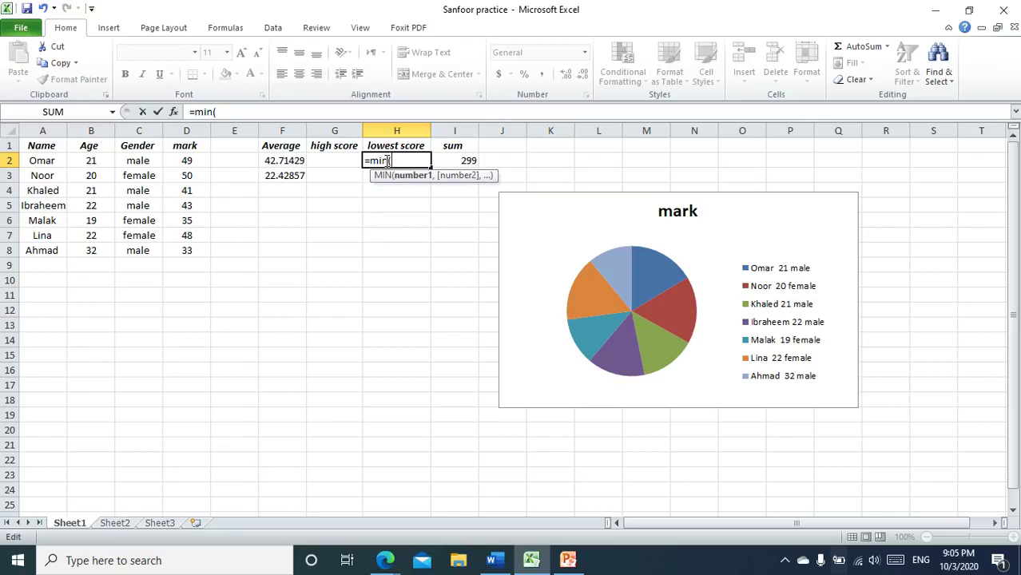
click(205, 161)
text(:)
click(201, 249)
text())
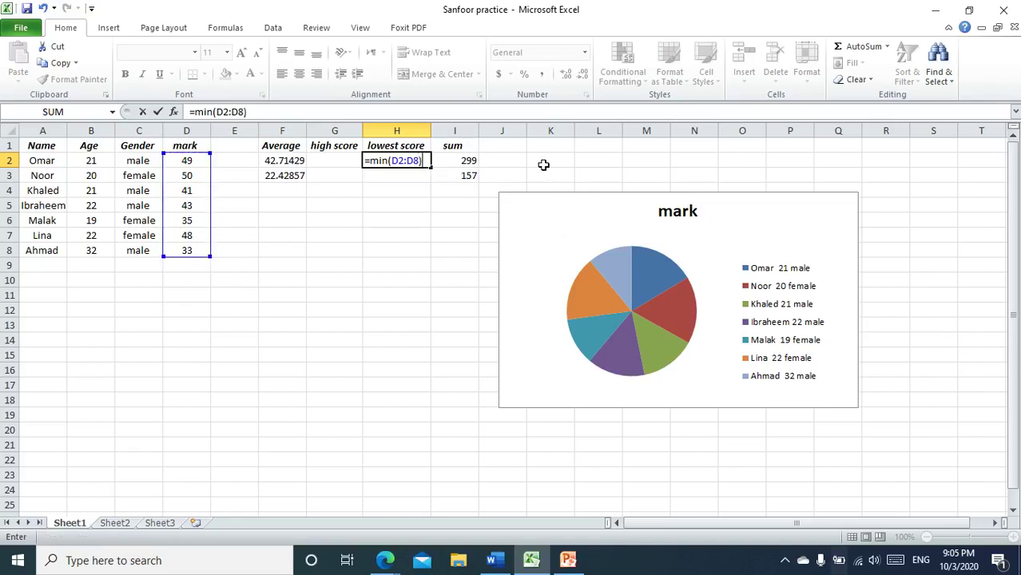
key(Return)
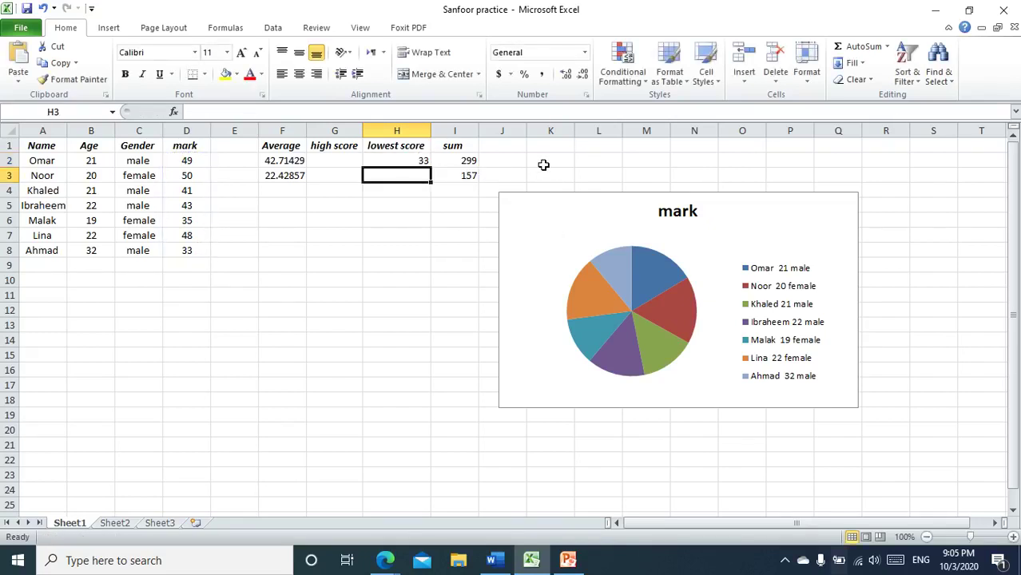
Step: Go through the marks in column D from D2 to D8 and review the student data in A2:D8
click(187, 161)
click(197, 176)
click(194, 191)
click(193, 218)
click(203, 251)
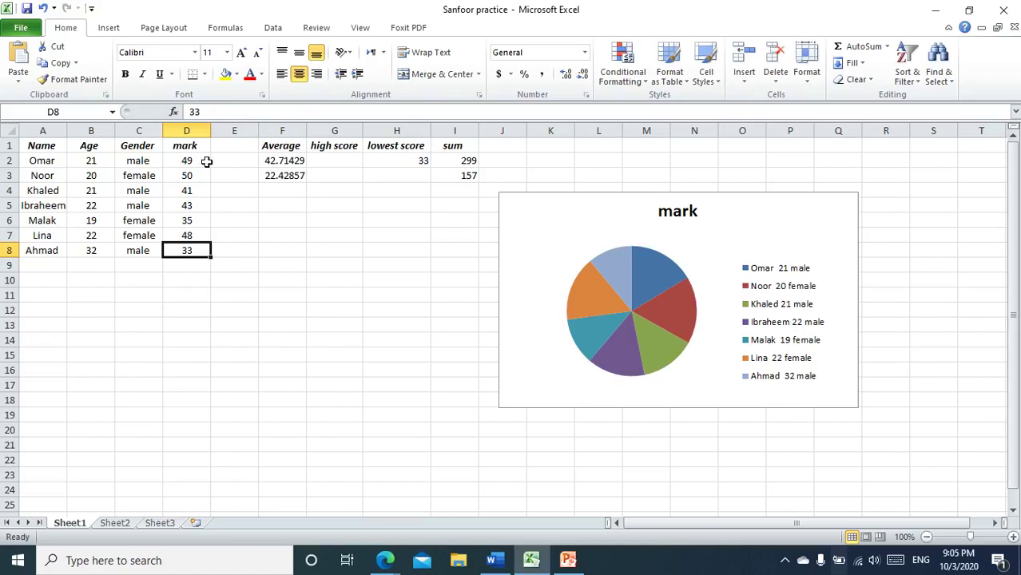
drag(39, 163, 192, 250)
click(269, 276)
Step: Return to the Facebook Live Producer page and read the newest comments, including the request to repeat the third PowerPoint question
mouse_move(385, 559)
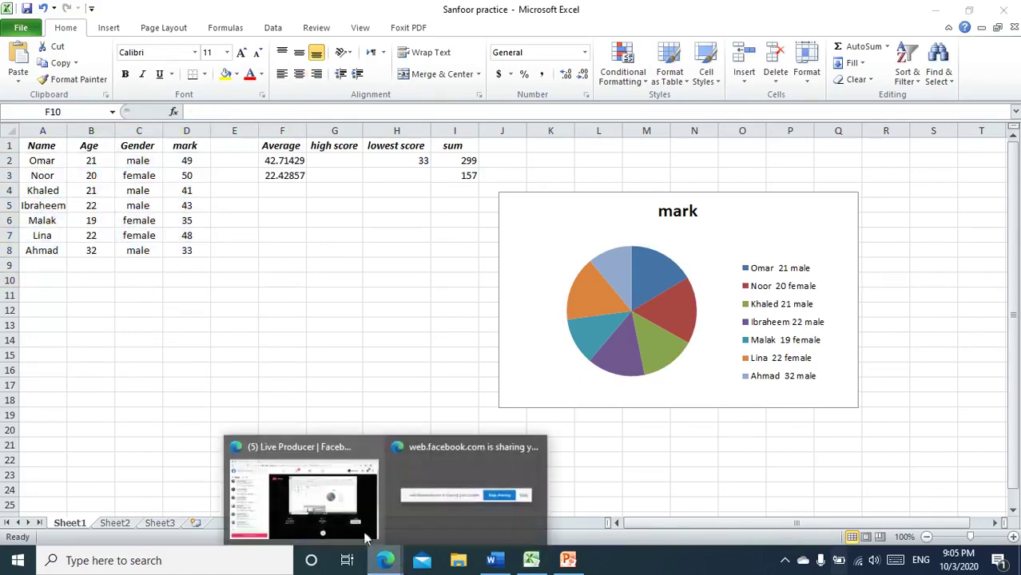
click(336, 503)
scroll(179, 342, down, 5)
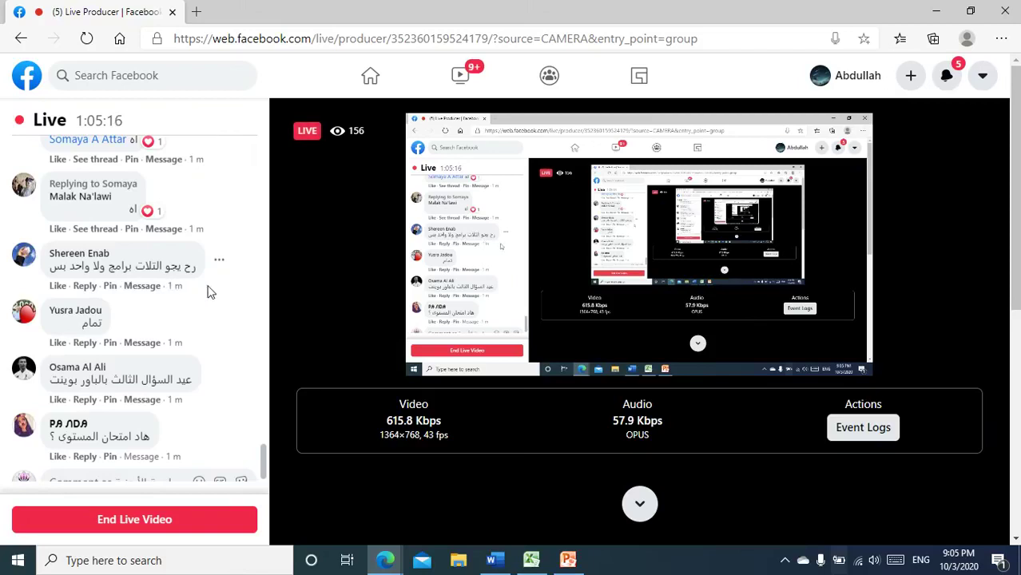
scroll(208, 291, down, 1)
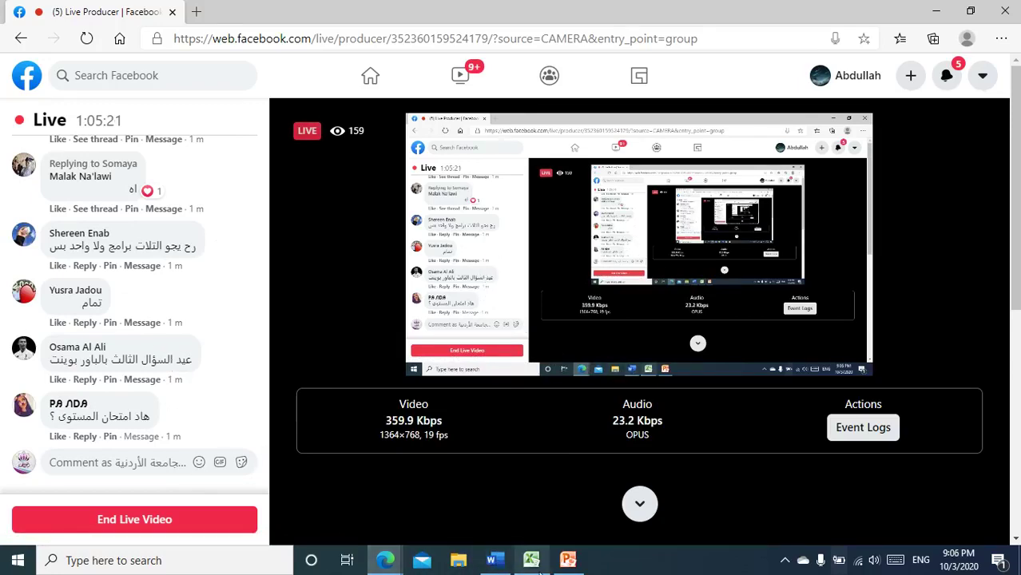
Step: Switch to the PowerPoint presentation and highlight question 3 on slide 1 about the animation applied to the second slide's picture
click(565, 561)
click(32, 154)
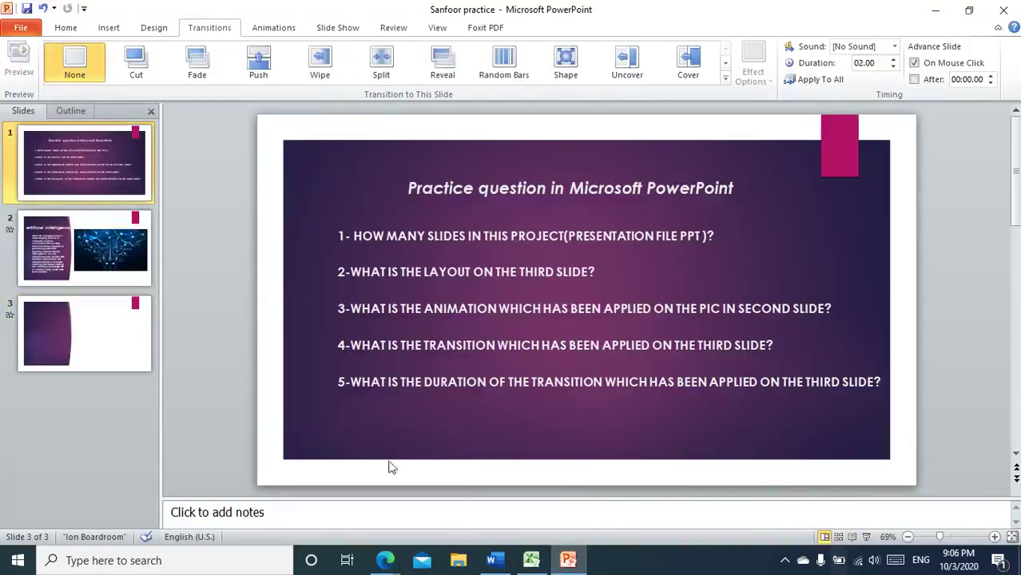
drag(340, 309, 826, 313)
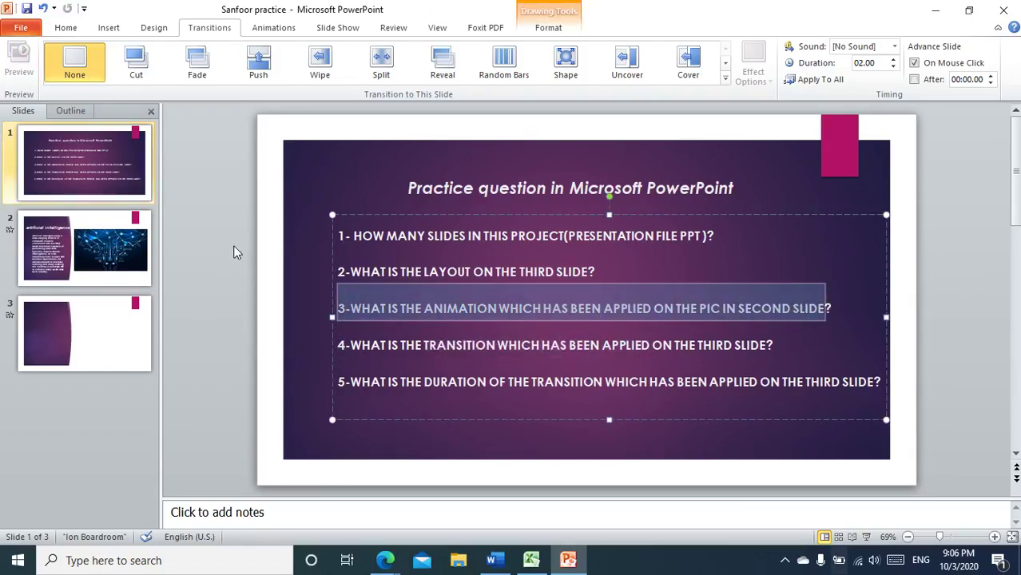
click(140, 266)
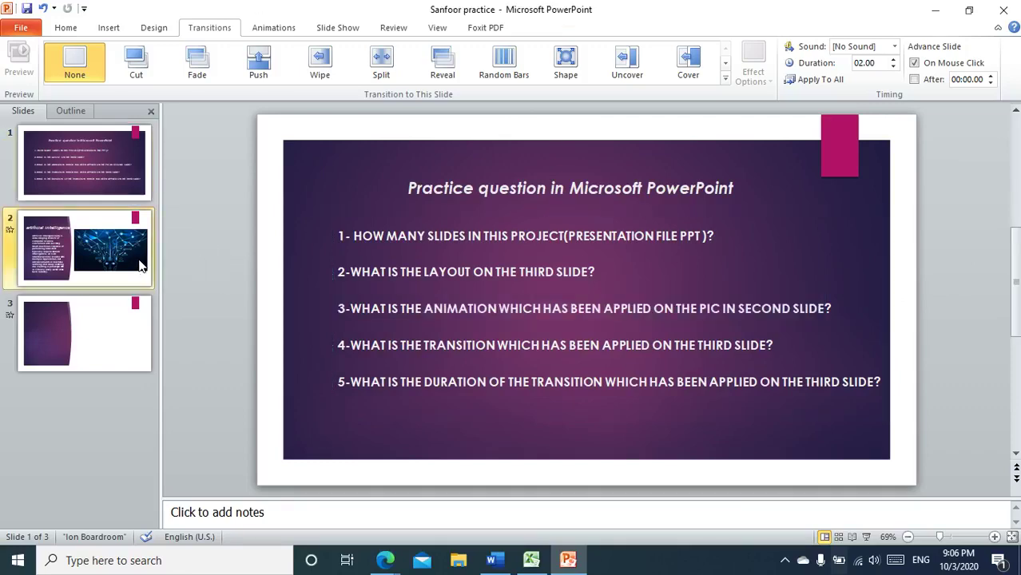
key(Up)
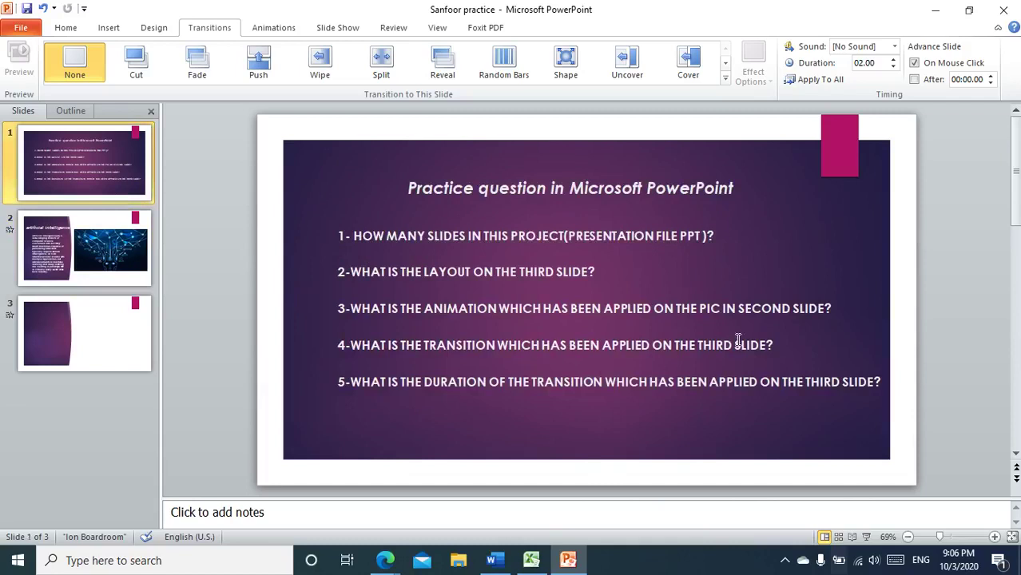
click(789, 309)
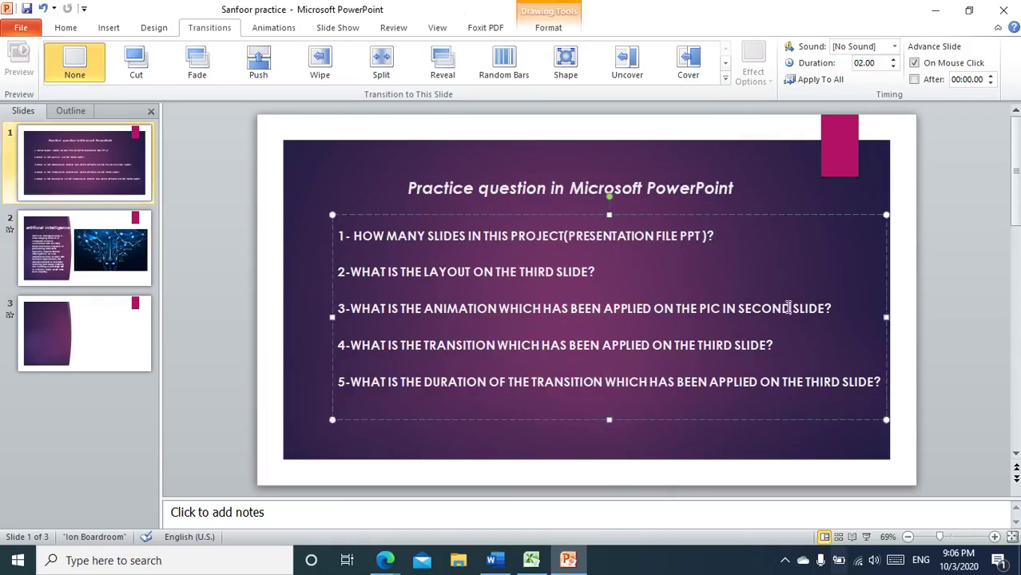
Step: Select the picture on slide 2 and check which animation is applied to it
click(104, 246)
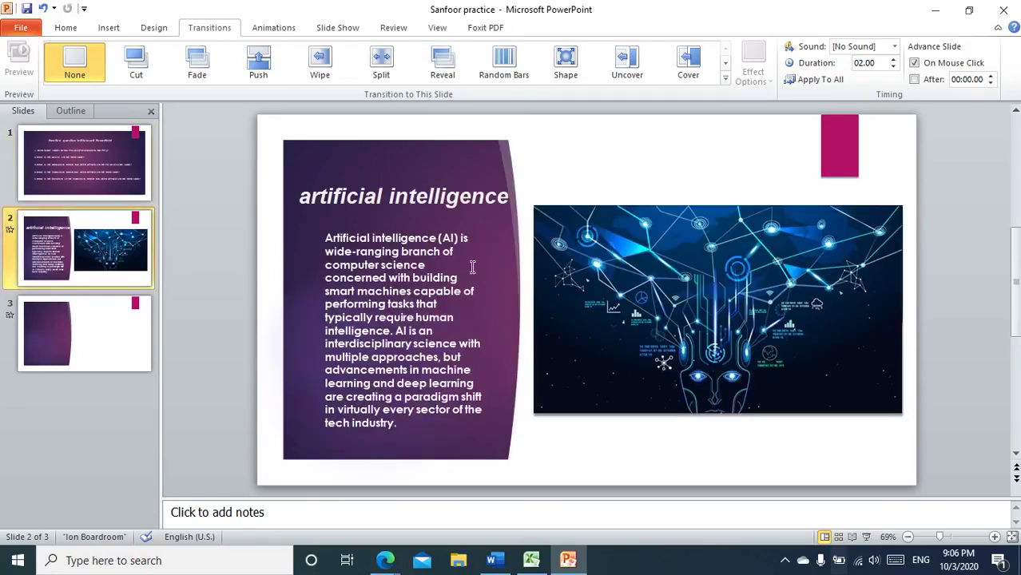
click(644, 284)
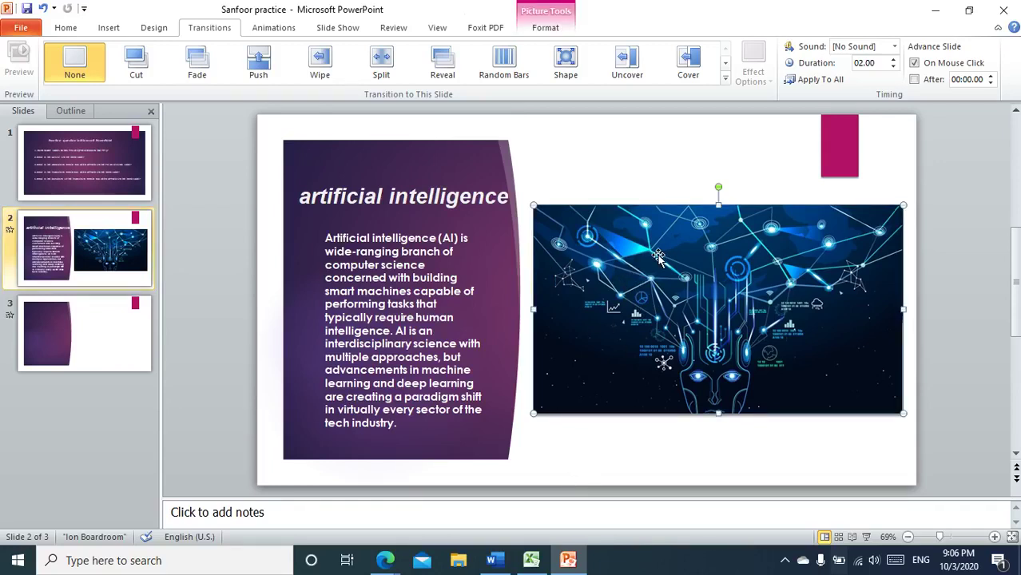
click(274, 27)
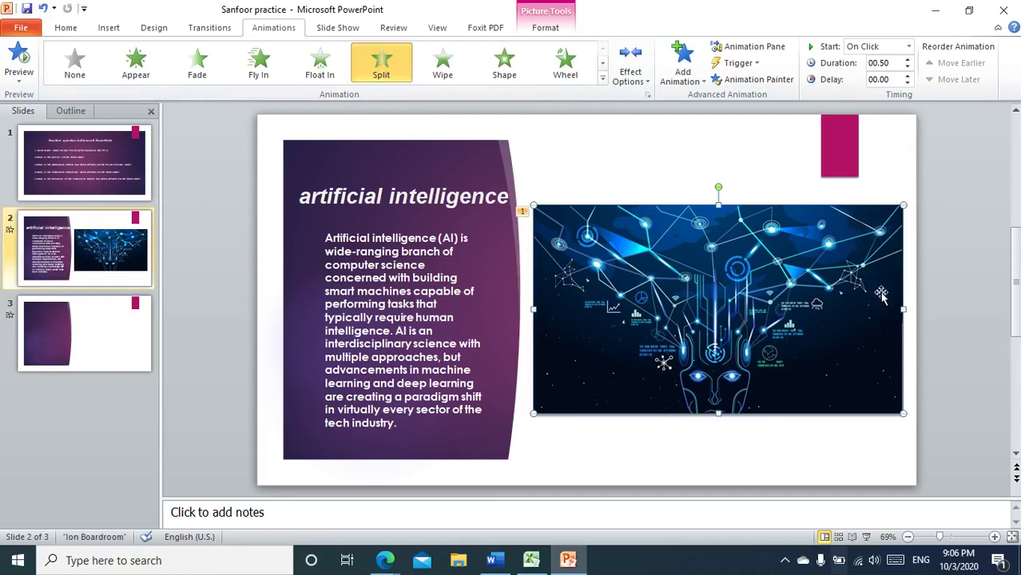
Step: Return to the Facebook Live Producer page and highlight the newest comment asking how to identify the chart type
mouse_move(386, 561)
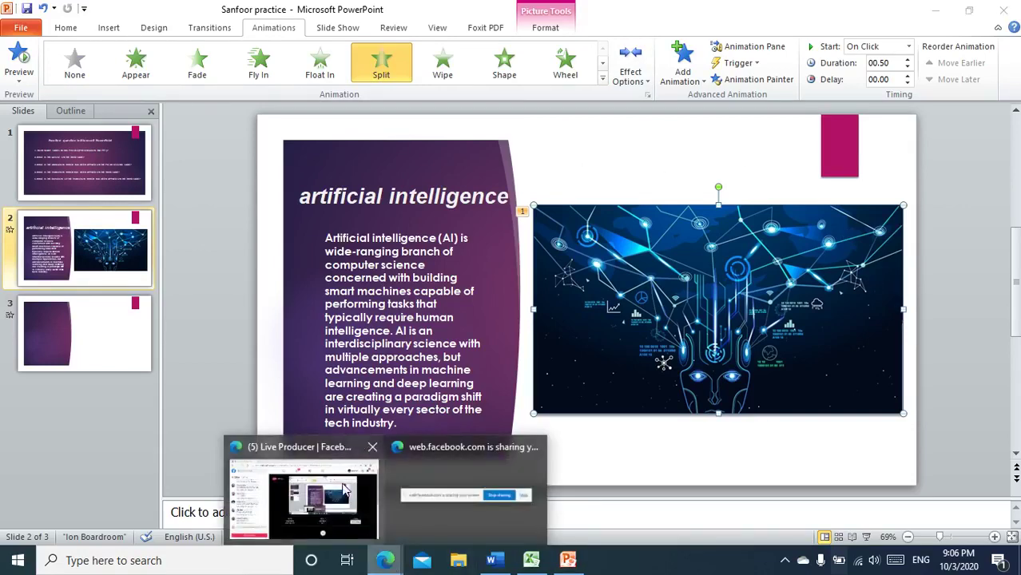
click(338, 480)
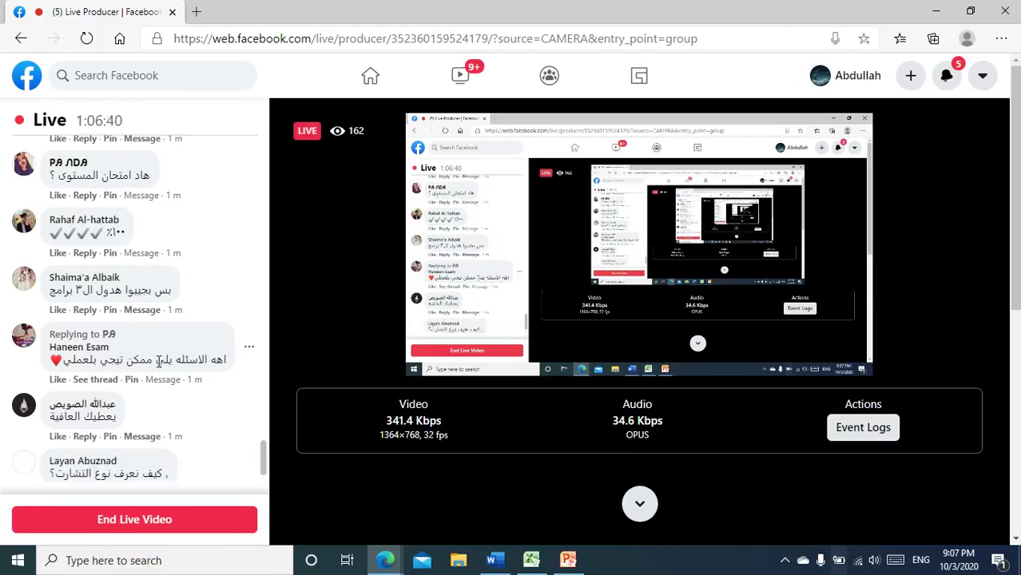
scroll(157, 357, down, 1)
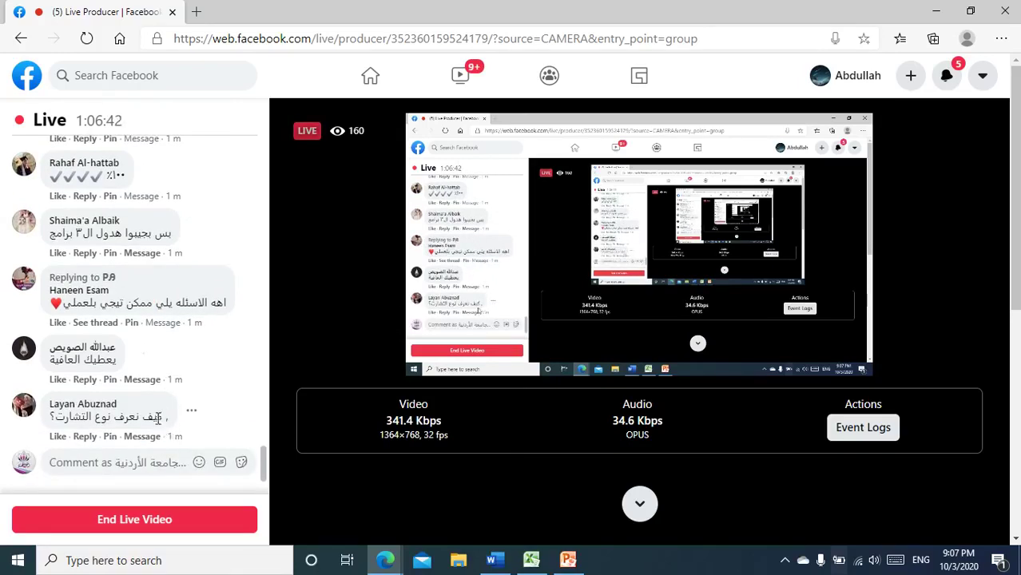
drag(117, 416, 50, 416)
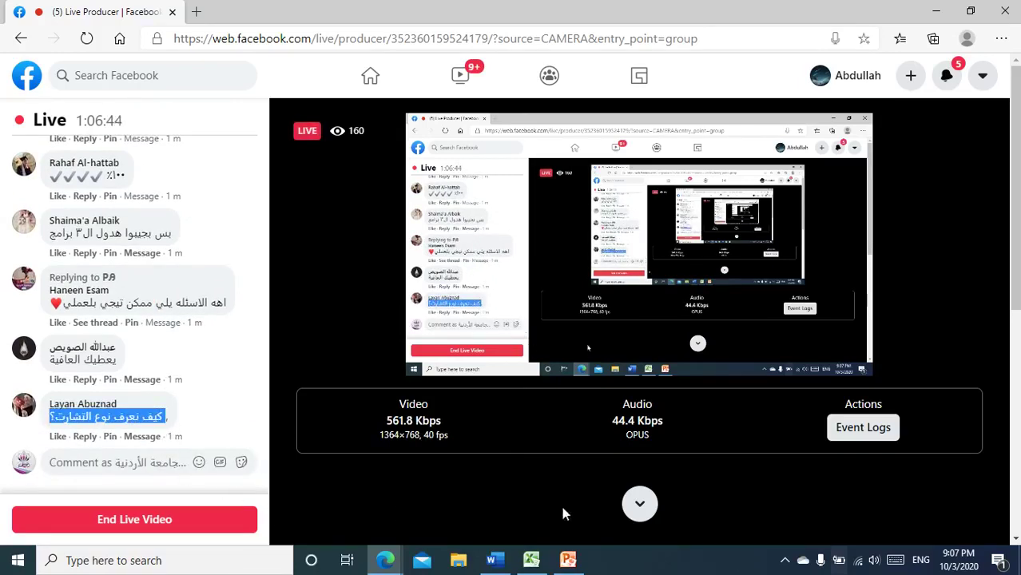
Step: Switch to the Excel workbook and shift the pie slightly to the left inside the mark chart
mouse_move(532, 561)
click(532, 488)
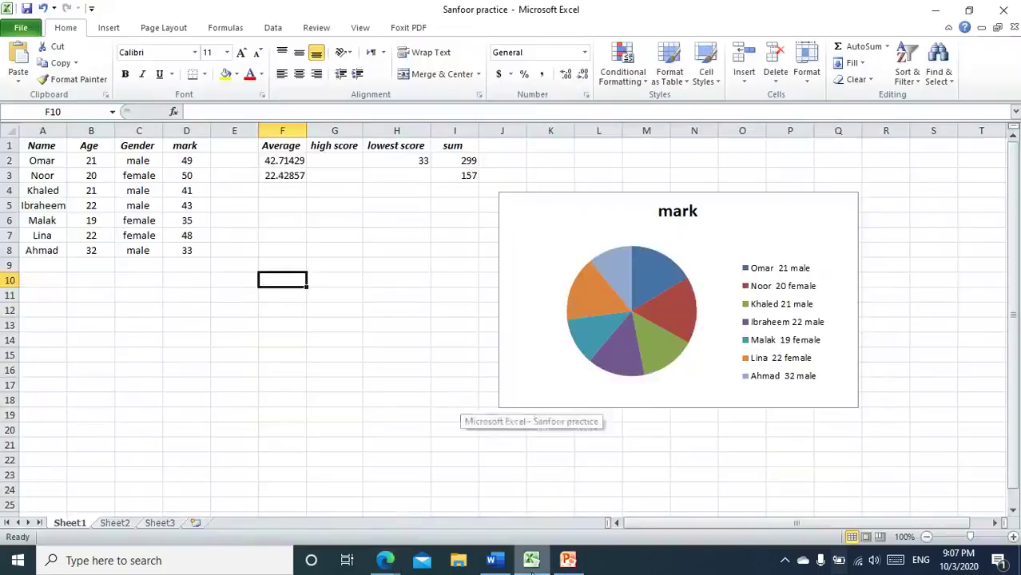
click(646, 235)
drag(642, 232, 611, 240)
click(744, 232)
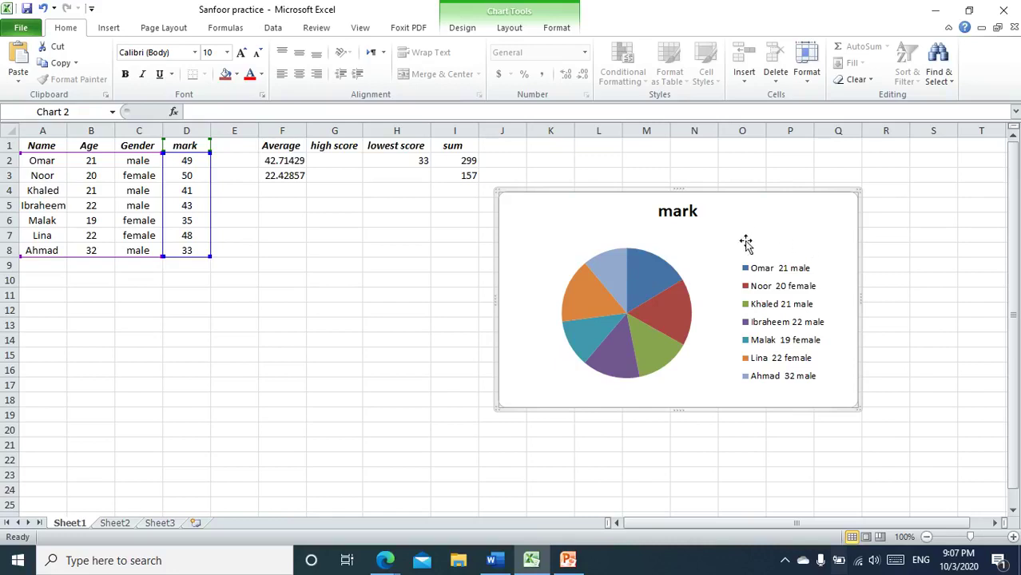
Step: Check the mark chart's current type in the Change Chart Type dialog and accept it as is
click(673, 242)
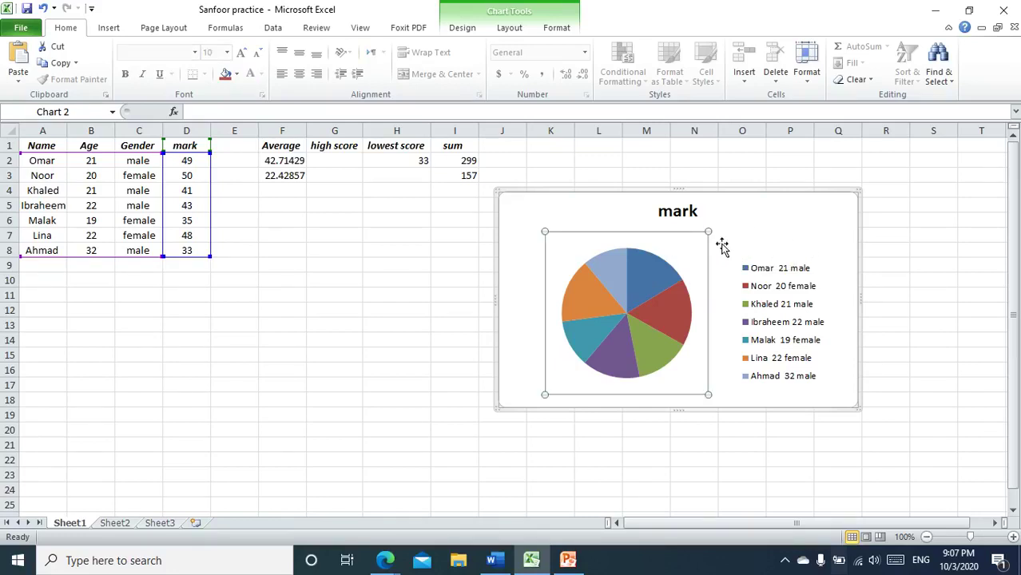
right_click(696, 253)
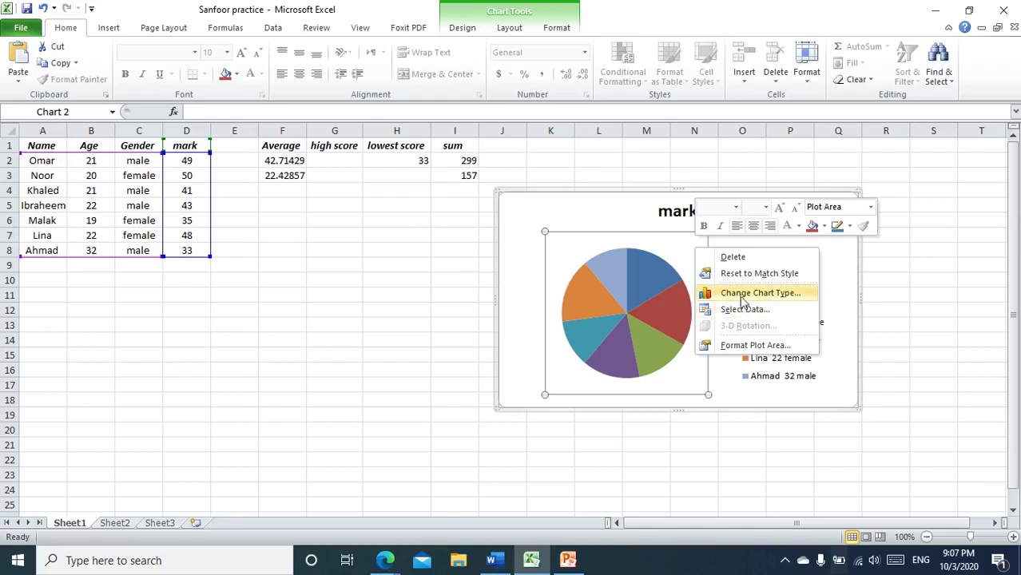
click(741, 295)
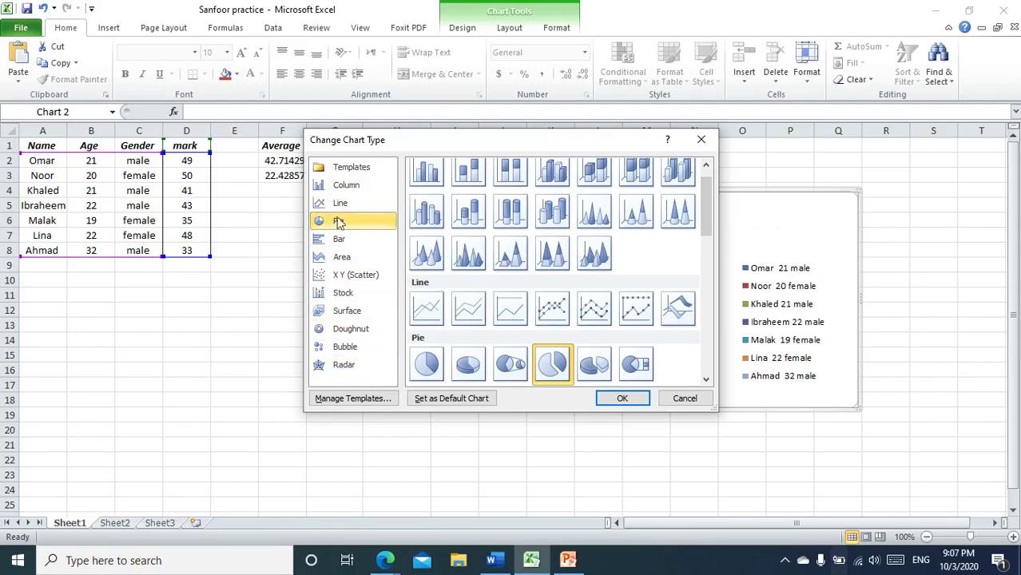
click(622, 398)
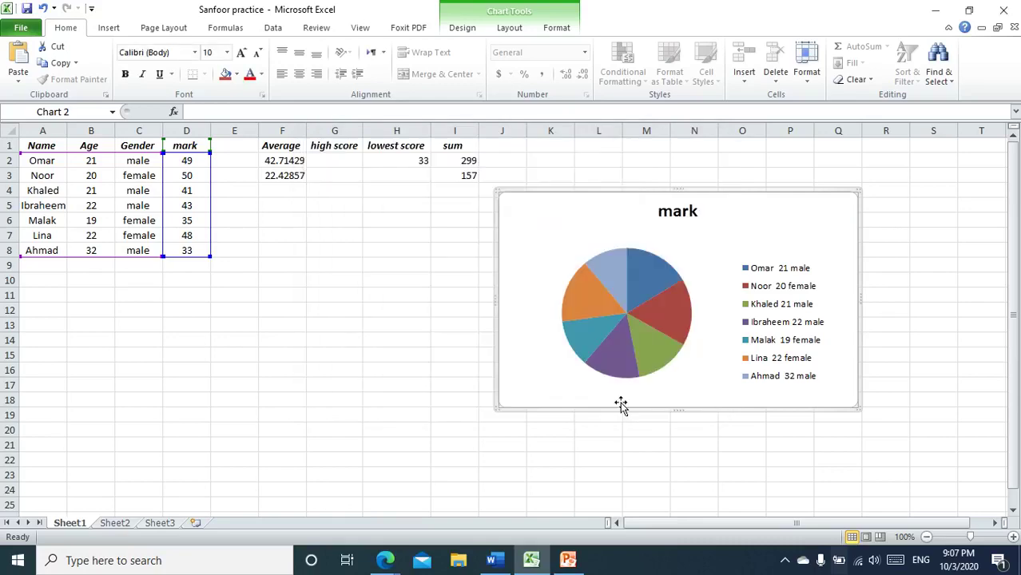
Step: Go back to the Facebook Live Producer page and read the viewer comments that followed the chart type question
mouse_move(385, 561)
click(334, 482)
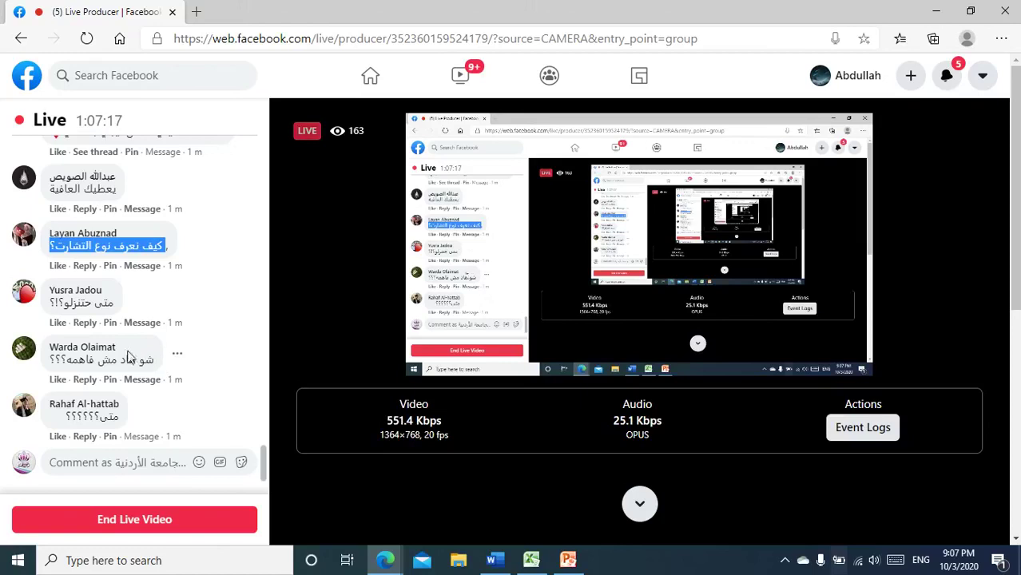
click(235, 208)
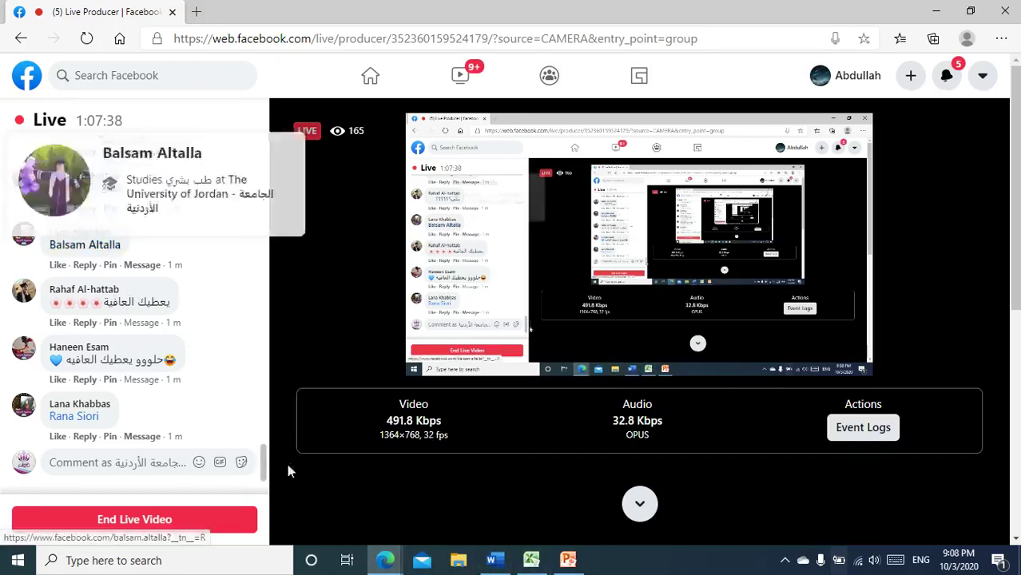
Step: Switch to the Word document and return to the page questions on its first page
mouse_move(487, 564)
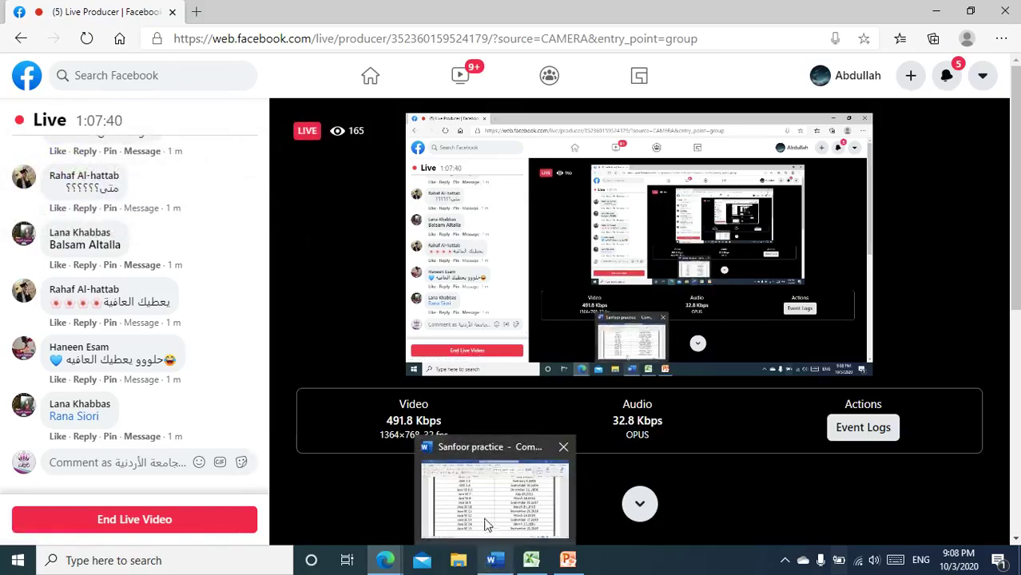
click(487, 518)
scroll(366, 204, up, 5)
scroll(368, 208, up, 20)
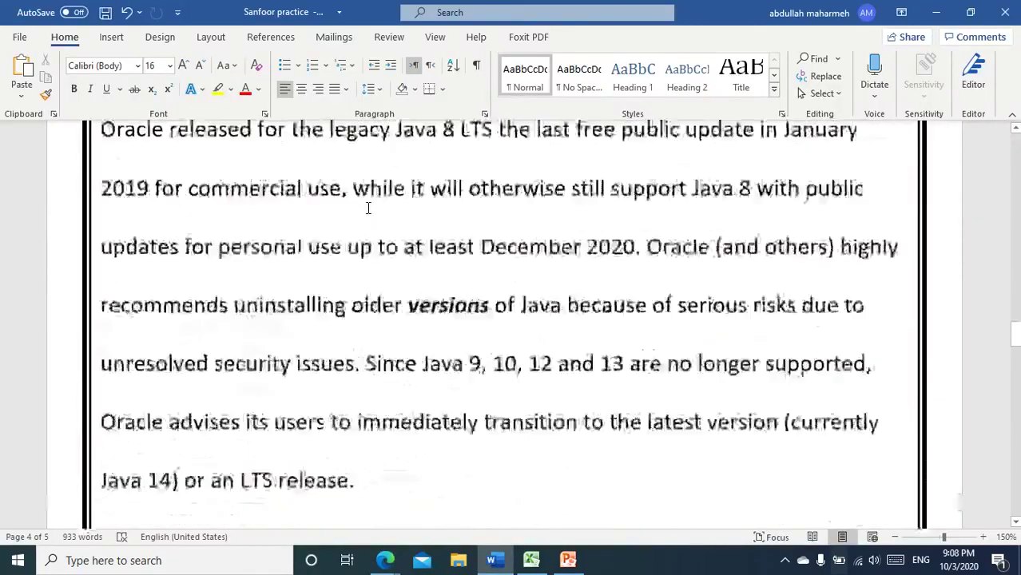
scroll(369, 206, up, 20)
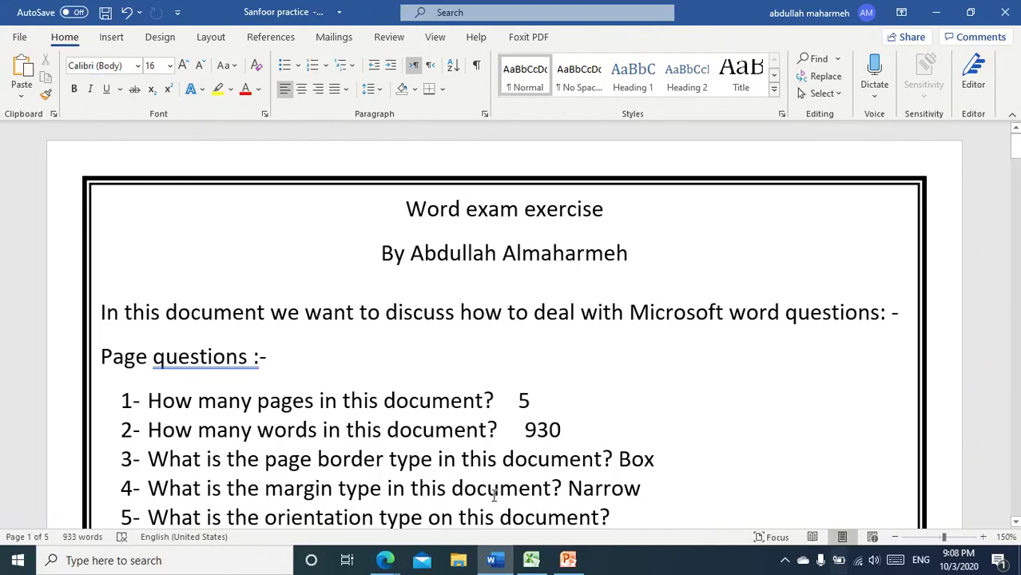
scroll(243, 416, down, 1)
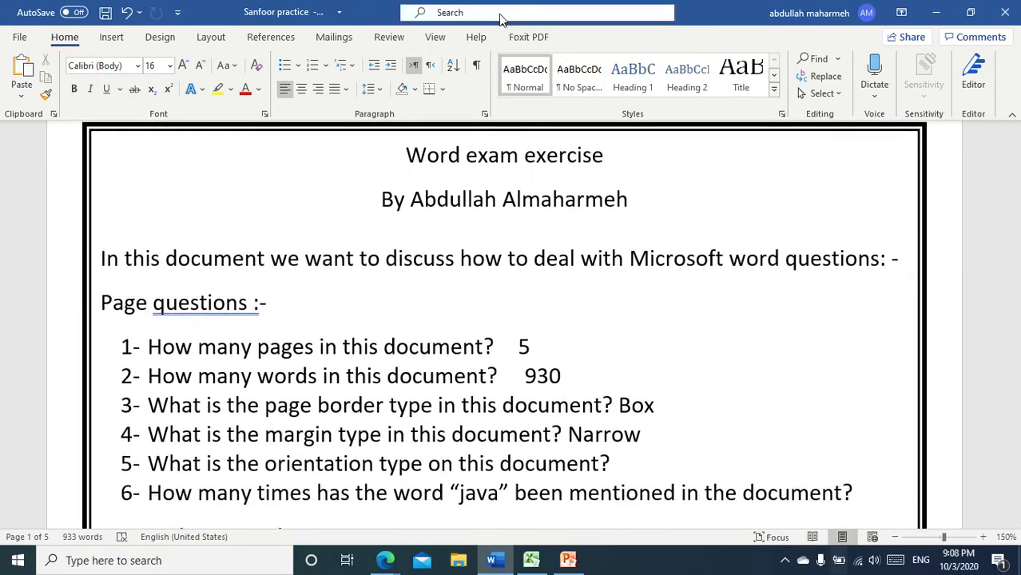
Step: Search the Word commands for "line" and compare the Line and Paragraph Spacing options with those on the ribbon
click(473, 13)
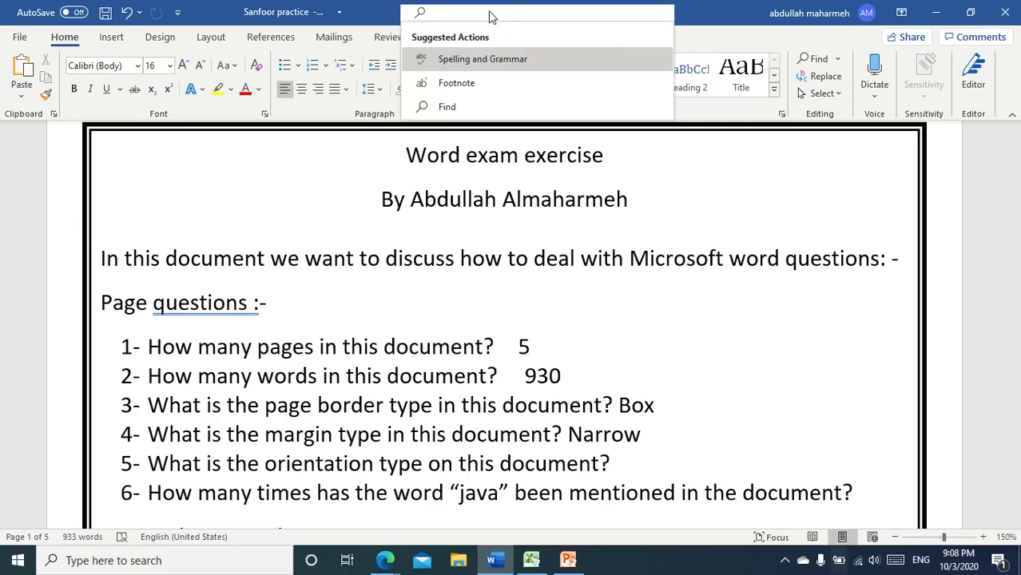
text(line)
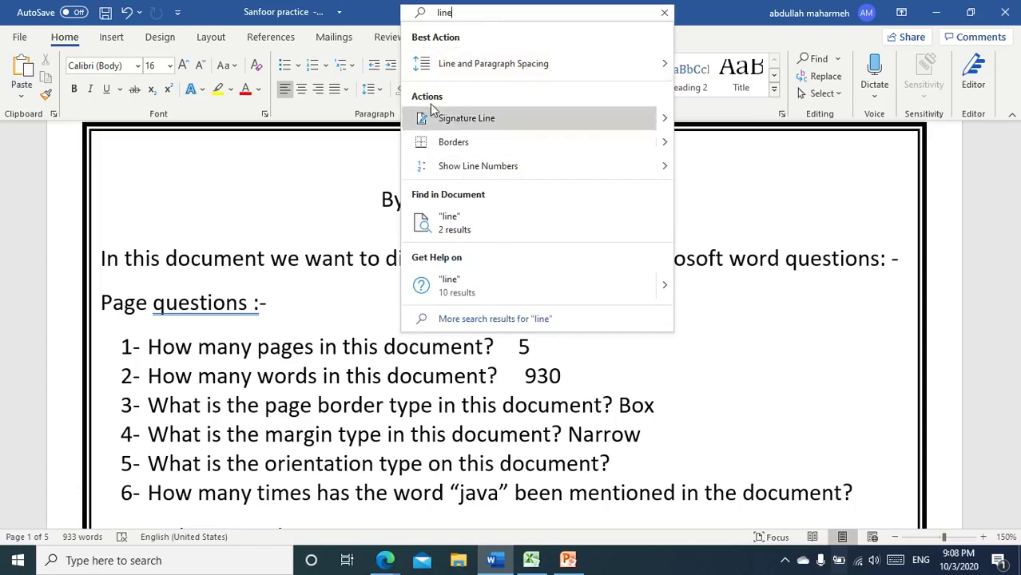
mouse_move(424, 72)
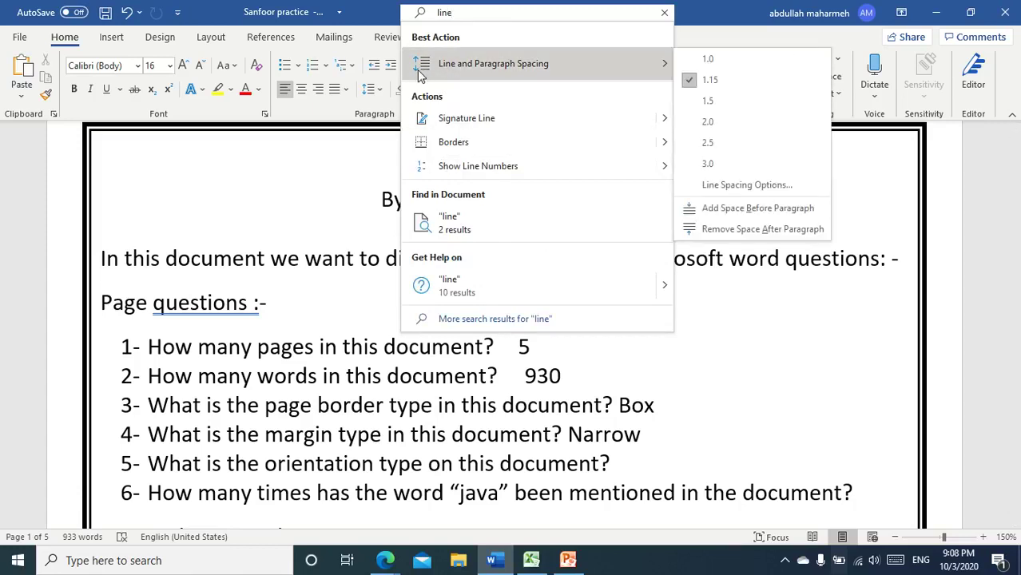
click(378, 90)
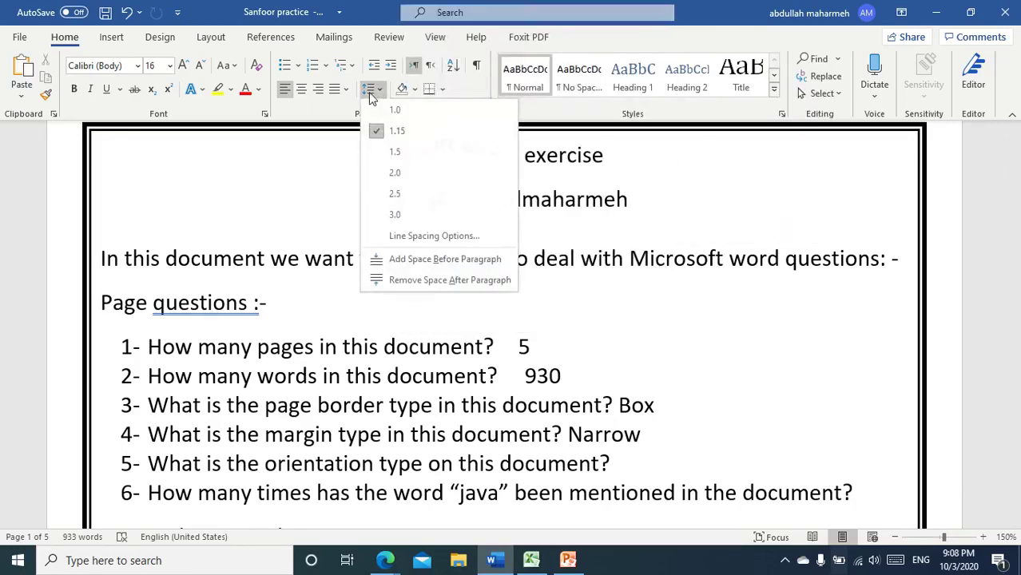
Step: Search the Word commands for "orint", view the Change Page Orientation options, and clear the search
click(427, 15)
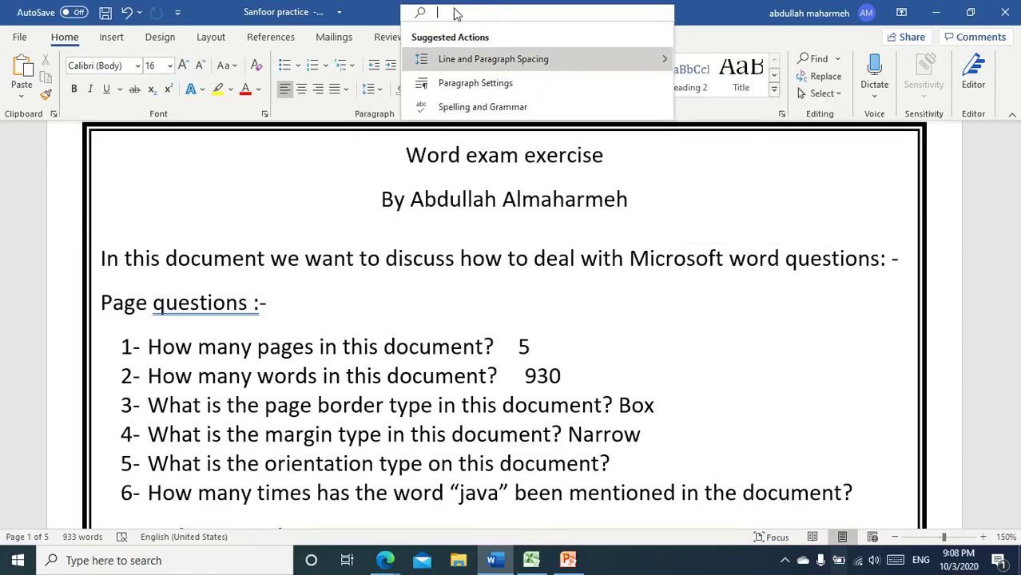
text(orint)
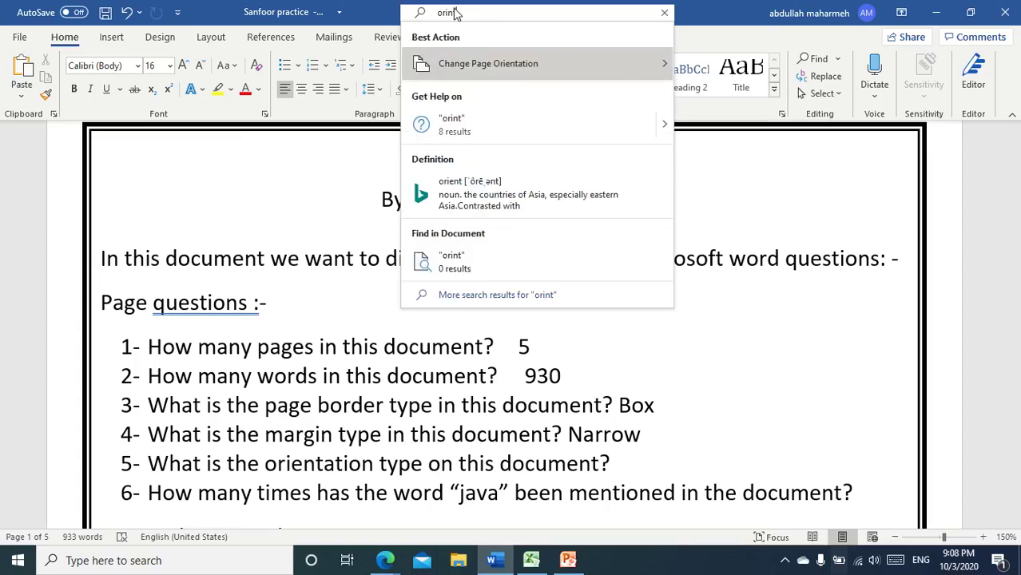
mouse_move(448, 70)
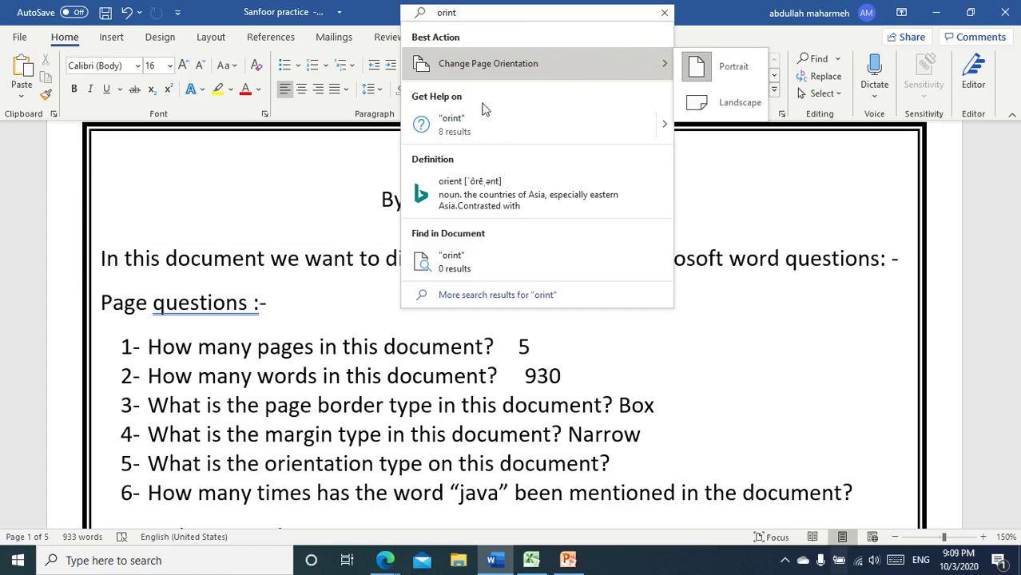
mouse_move(536, 63)
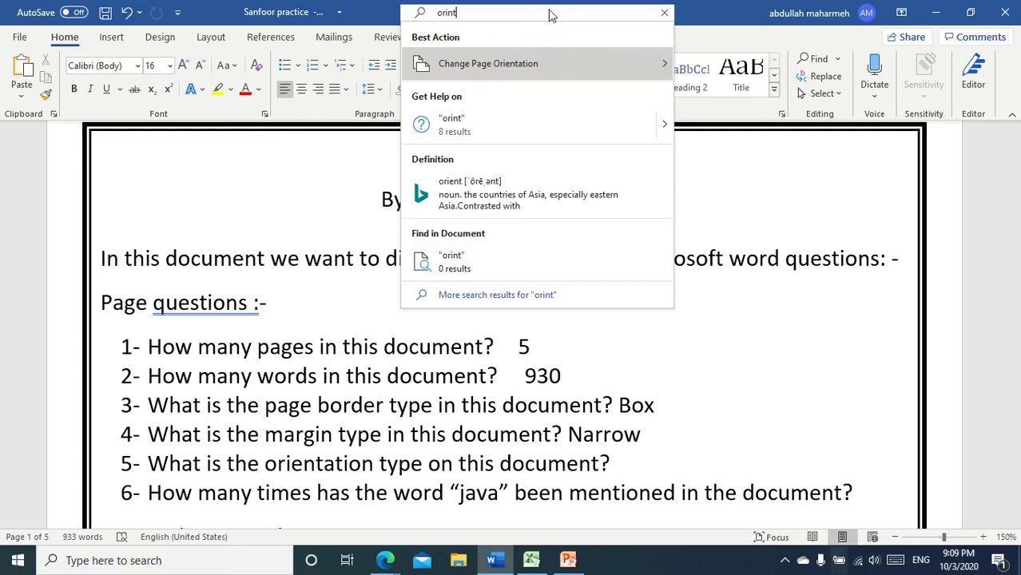
key(BackSpace)
key(BackSpace)
key(BackSpace)
key(BackSpace)
key(BackSpace)
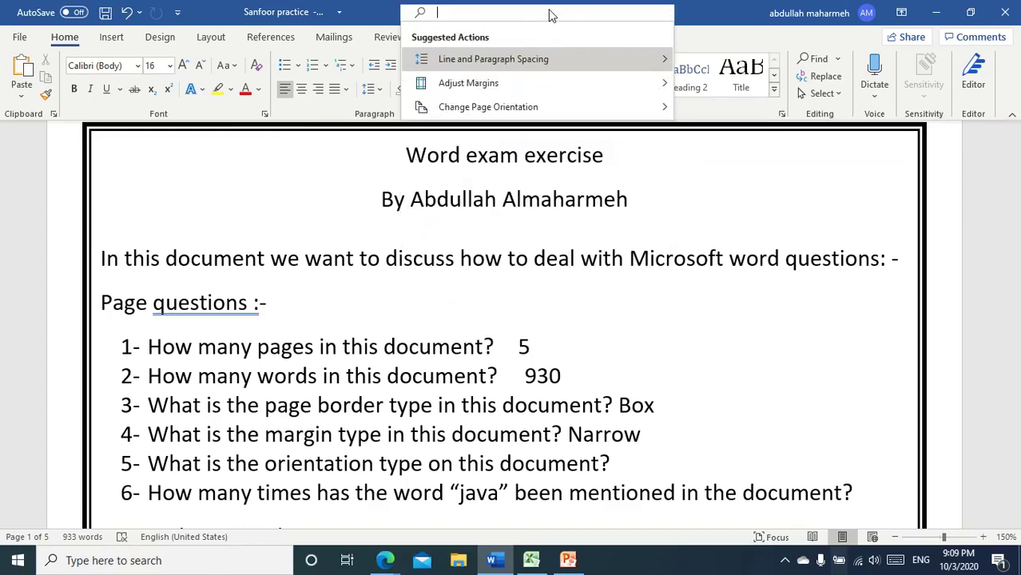
click(251, 219)
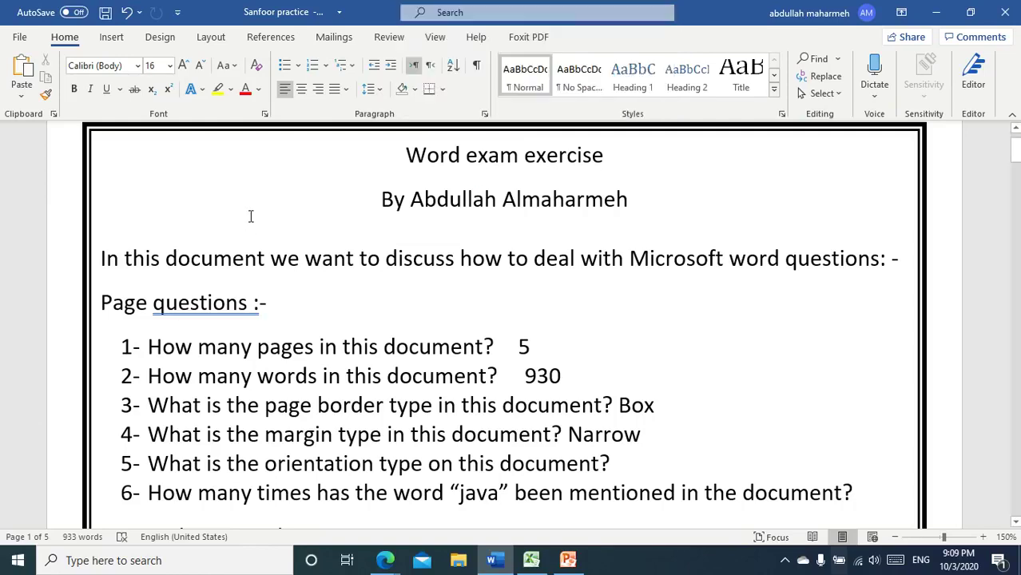
Step: Bring up the Facebook Live Producer page from the Word document to see the newest viewer comments
mouse_move(385, 561)
mouse_move(328, 499)
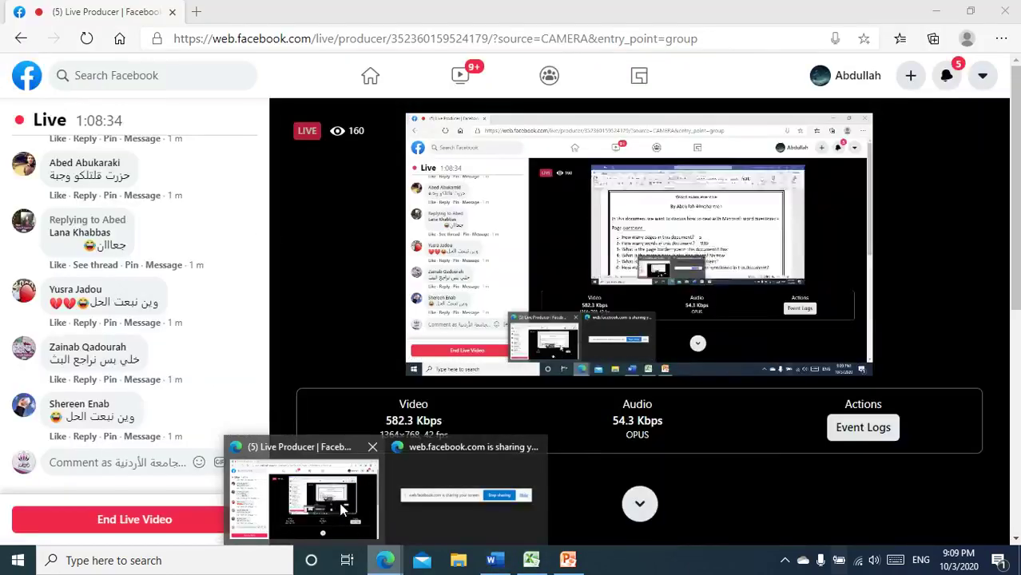